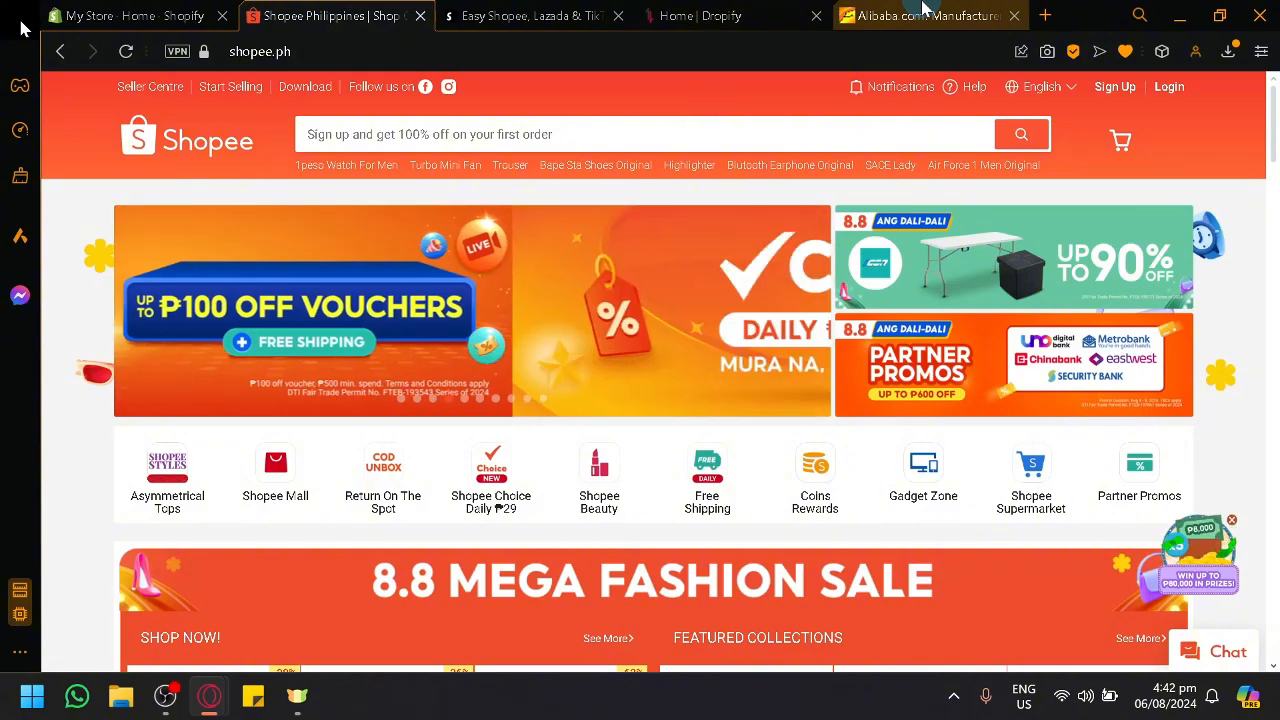
Switch to Alibaba.com and examine the savings, top-ranking, new-arrival and other product listings on its home page
{"action": "left_click", "coordinate": [922, 12]}
{"action": "scroll", "coordinate": [932, 430], "scroll_direction": "down", "scroll_amount": 6}
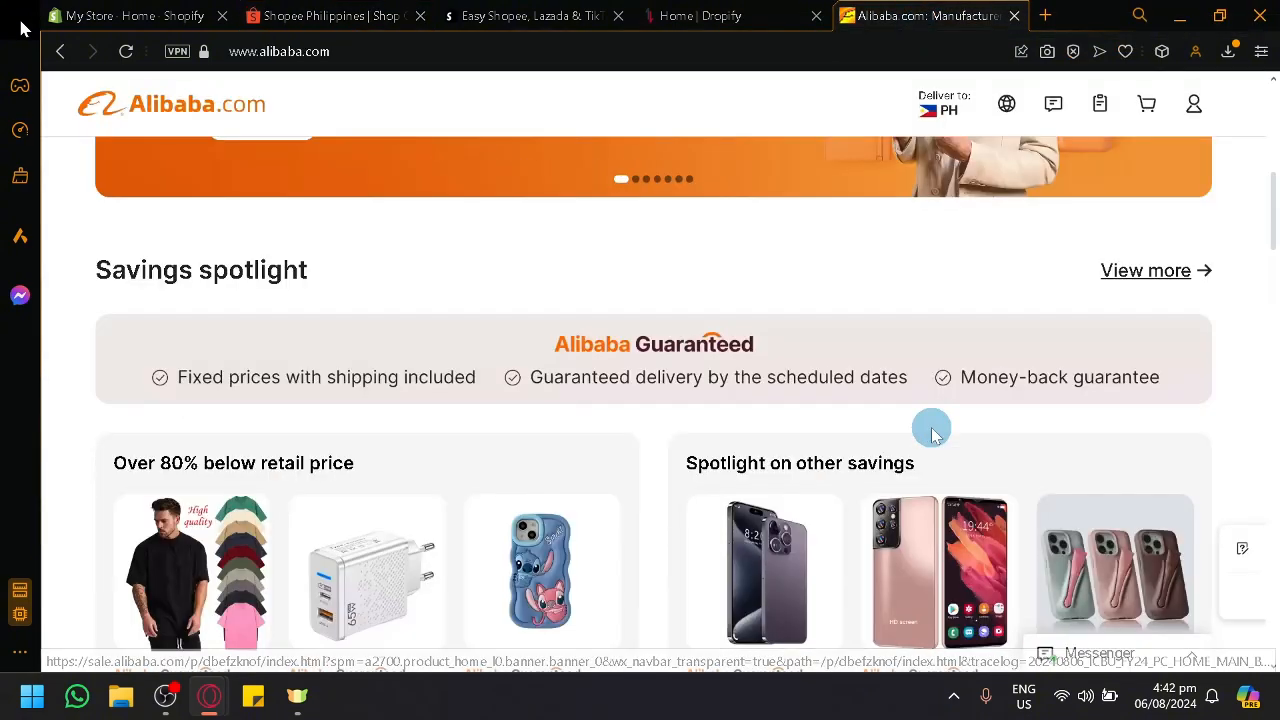
{"action": "scroll", "coordinate": [931, 430], "scroll_direction": "up", "scroll_amount": 6}
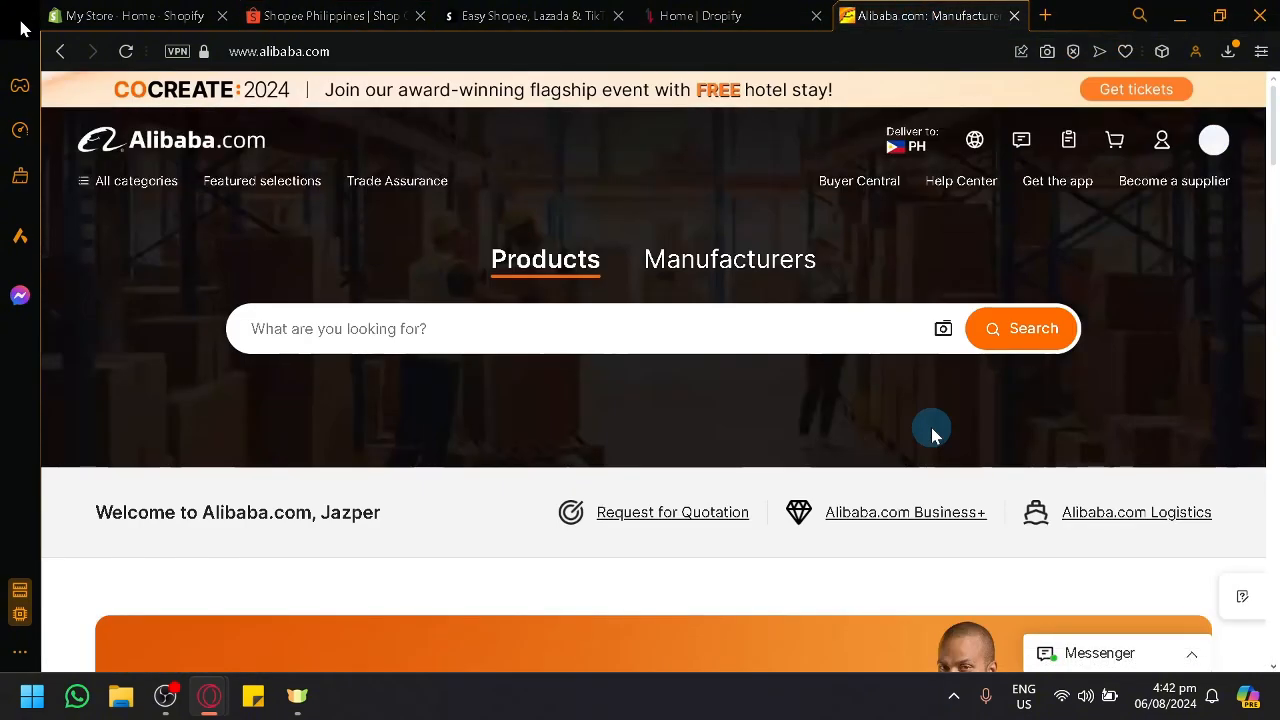
{"action": "scroll", "coordinate": [931, 434], "scroll_direction": "down", "scroll_amount": 8}
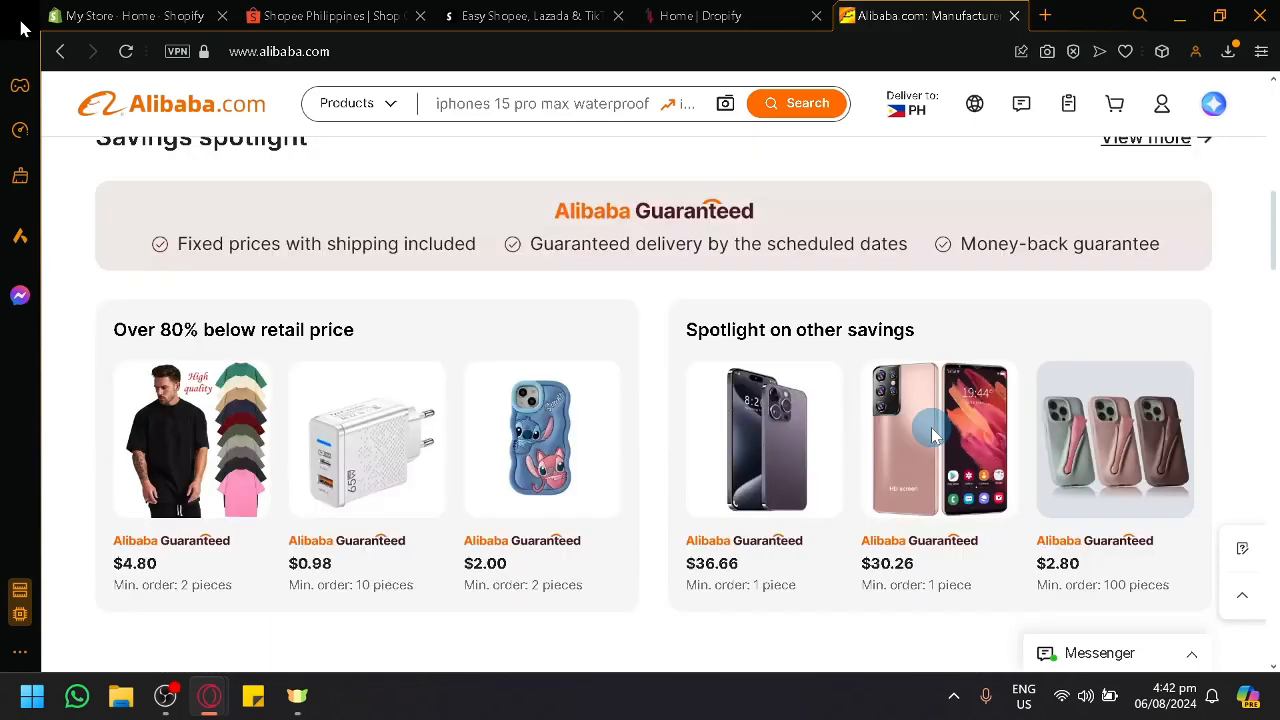
{"action": "scroll", "coordinate": [932, 432], "scroll_direction": "down", "scroll_amount": 10}
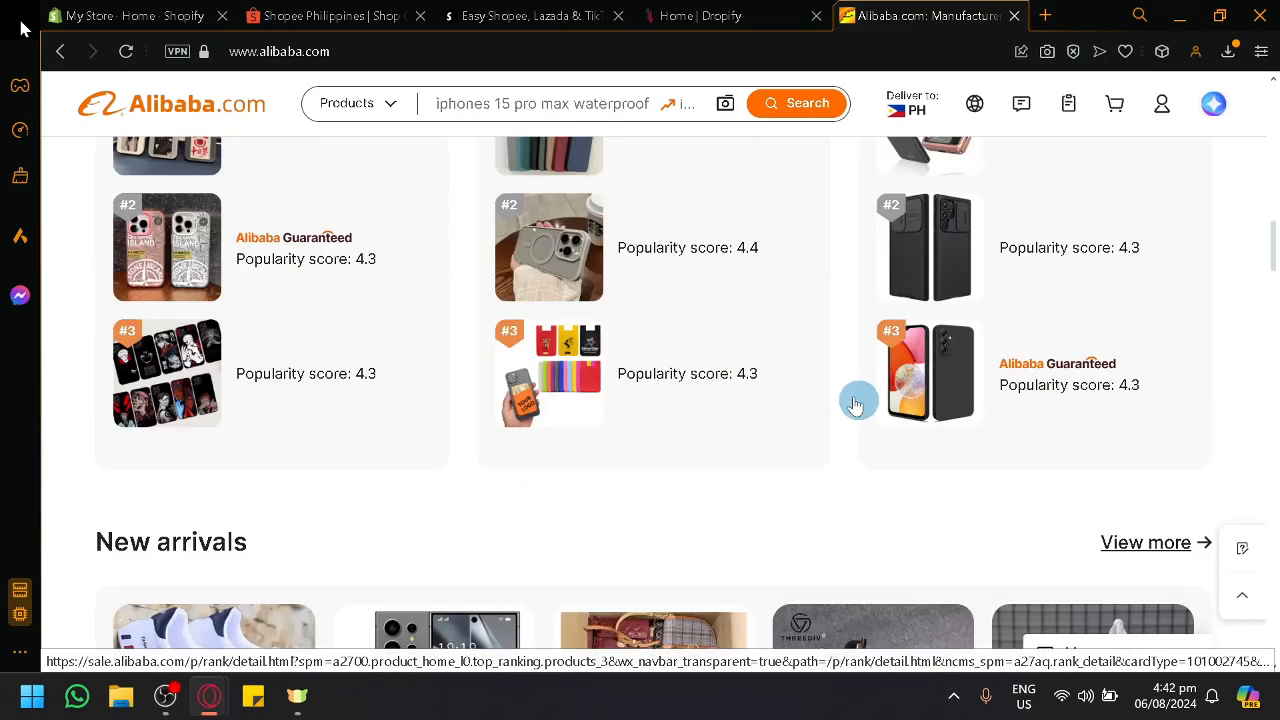
{"action": "scroll", "coordinate": [495, 290], "scroll_direction": "down", "scroll_amount": 9}
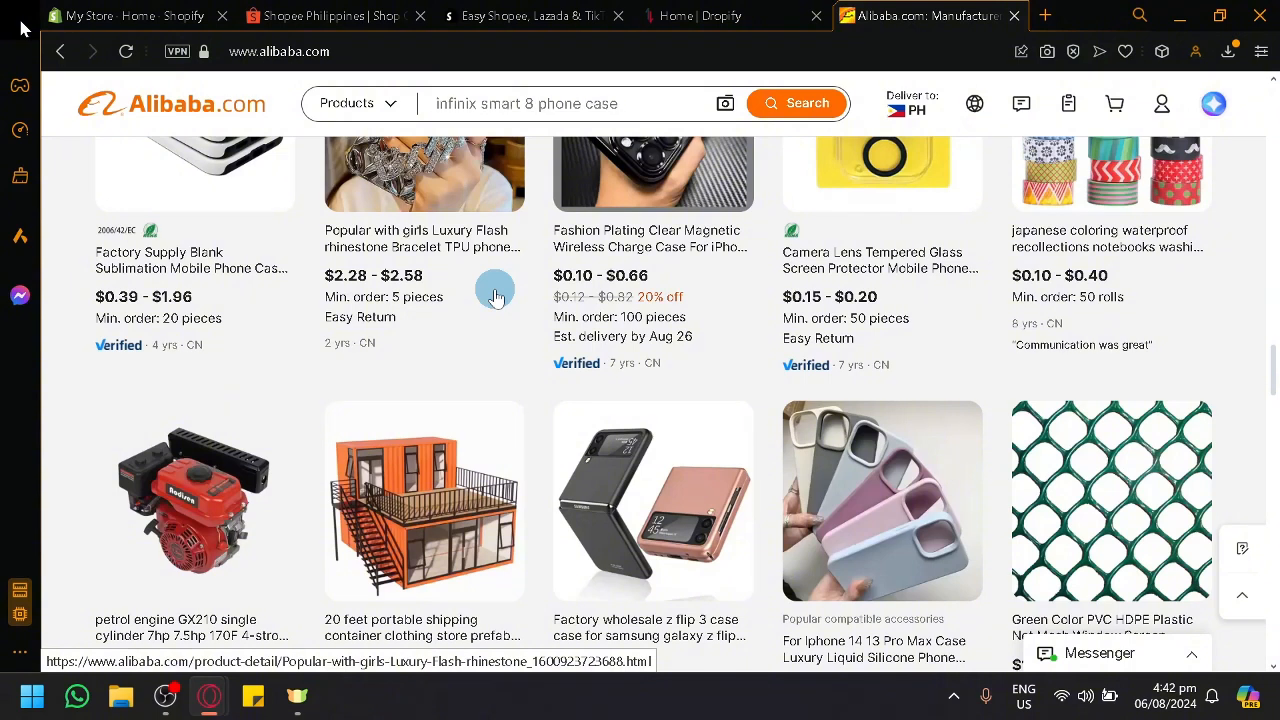
{"action": "scroll", "coordinate": [495, 295], "scroll_direction": "up", "scroll_amount": 1}
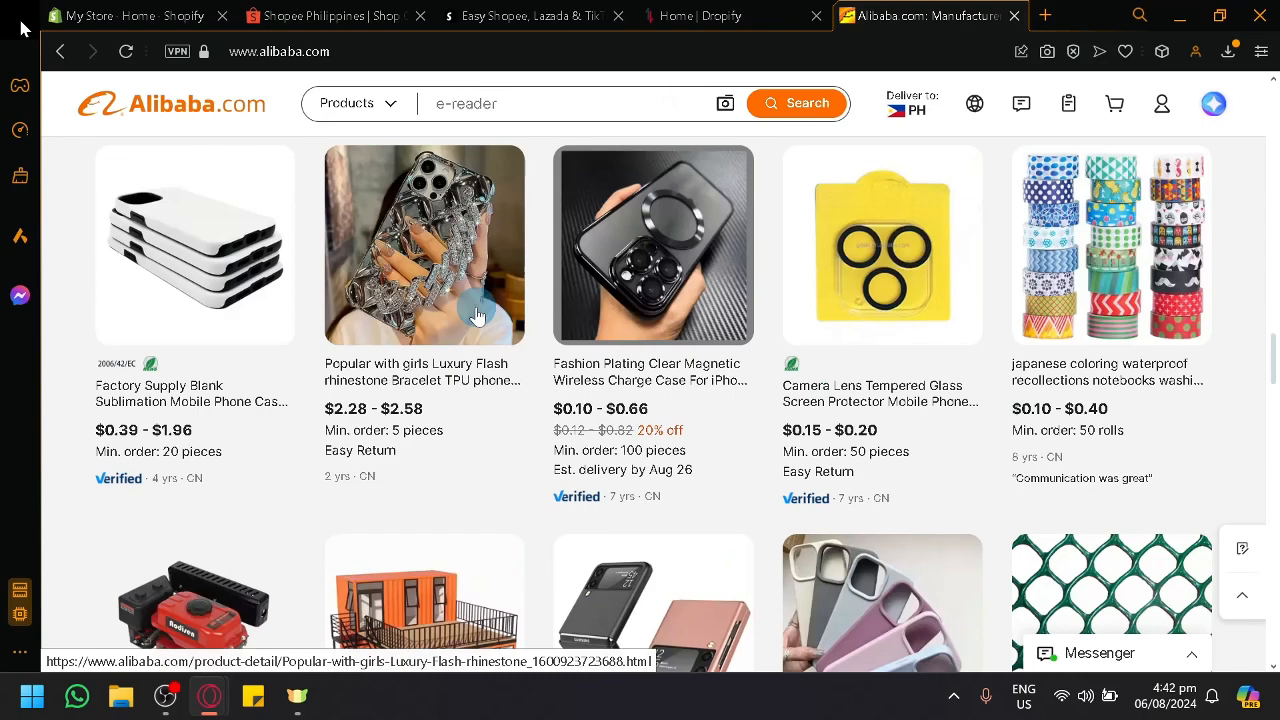
{"action": "scroll", "coordinate": [476, 316], "scroll_direction": "up", "scroll_amount": 7}
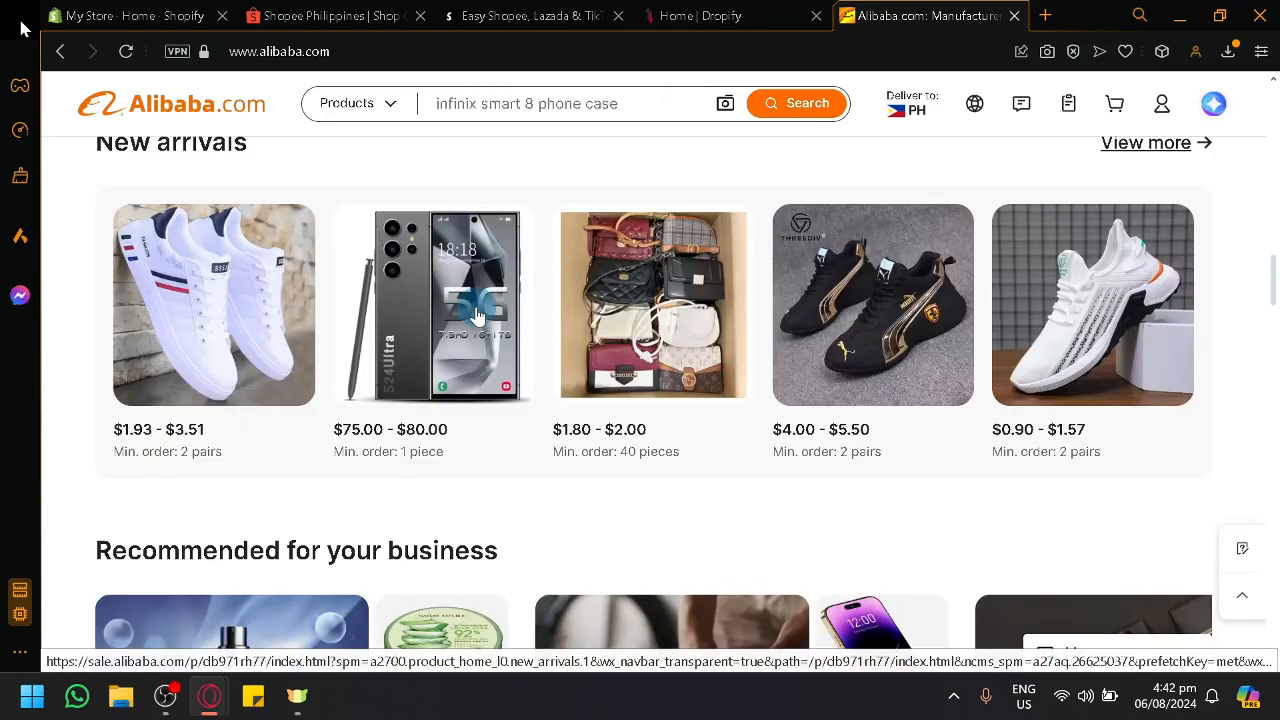
{"action": "scroll", "coordinate": [476, 316], "scroll_direction": "up", "scroll_amount": 8}
{"action": "scroll", "coordinate": [476, 316], "scroll_direction": "up", "scroll_amount": 1}
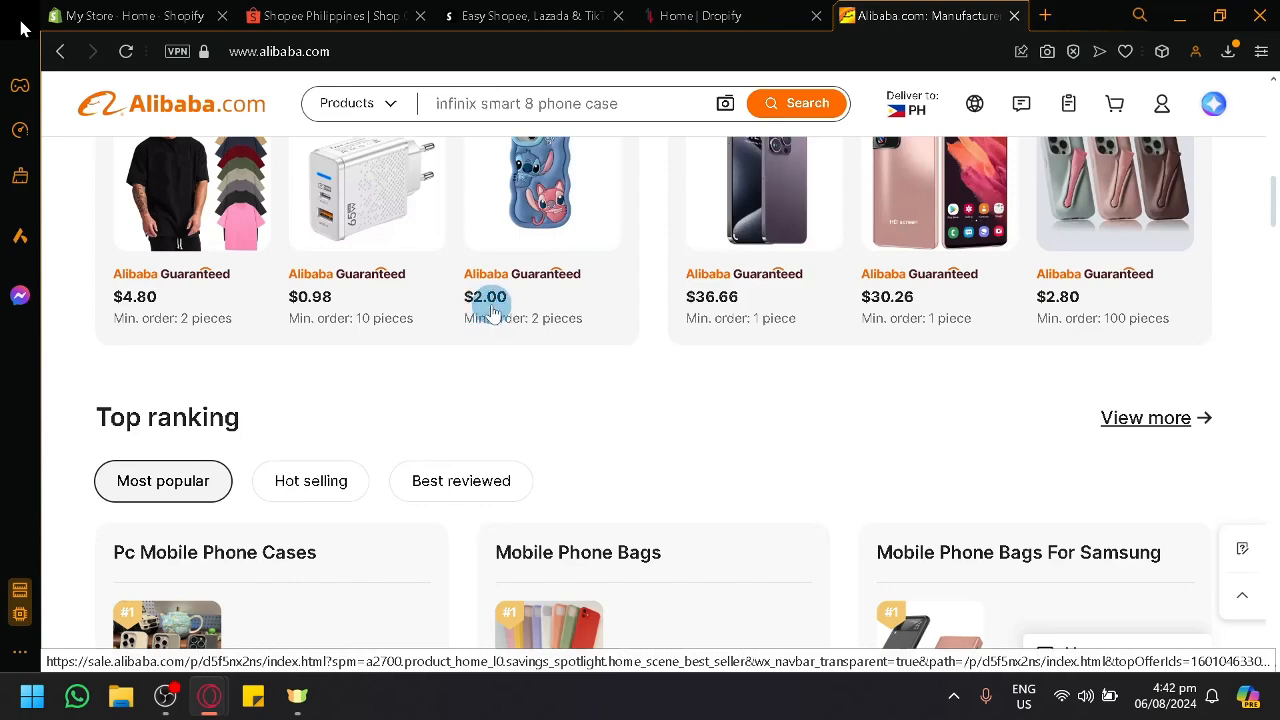
Reorder the browser tabs so the Alibaba page sits directly after the Shopee page
{"action": "left_click", "coordinate": [330, 15]}
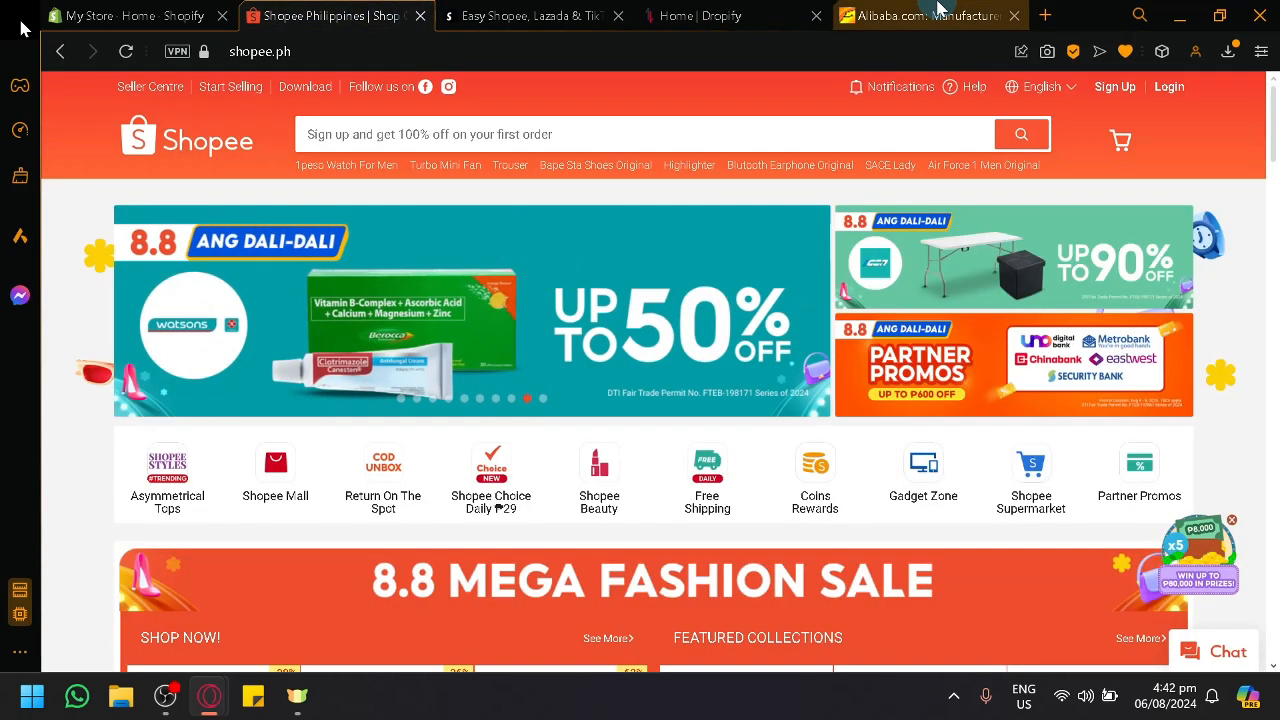
{"action": "left_click", "coordinate": [938, 12]}
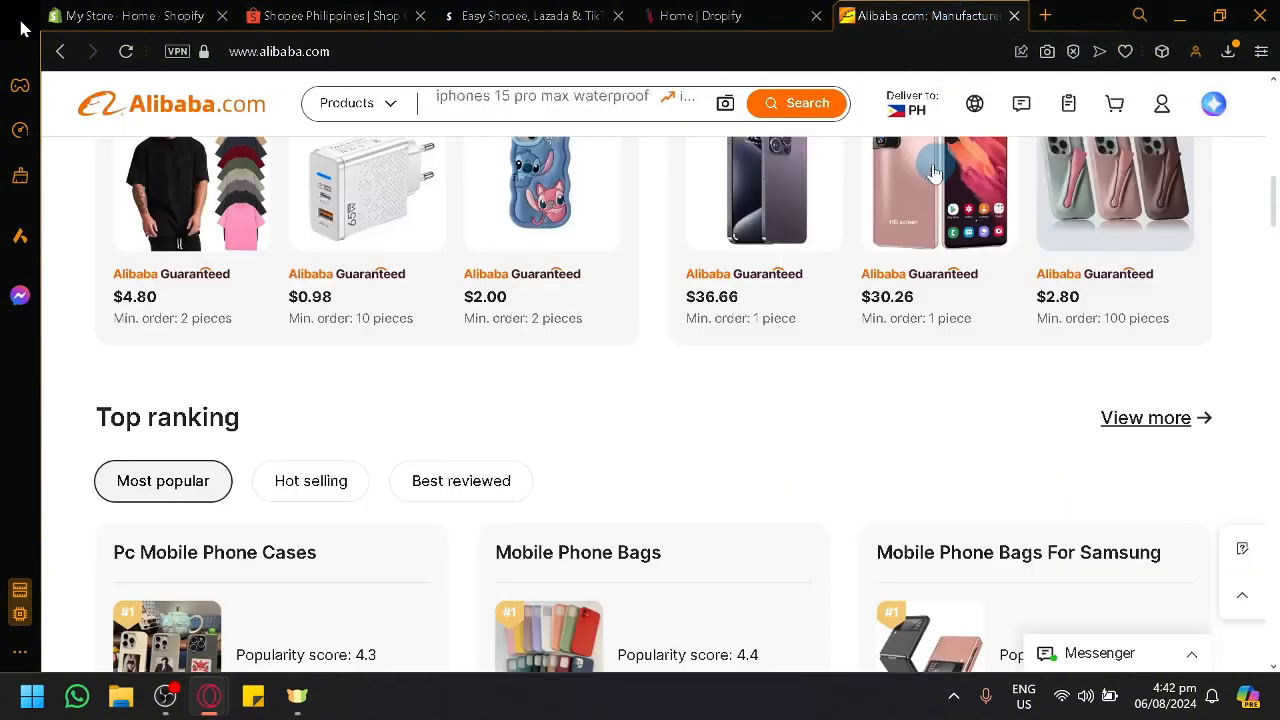
{"action": "left_click", "coordinate": [370, 12]}
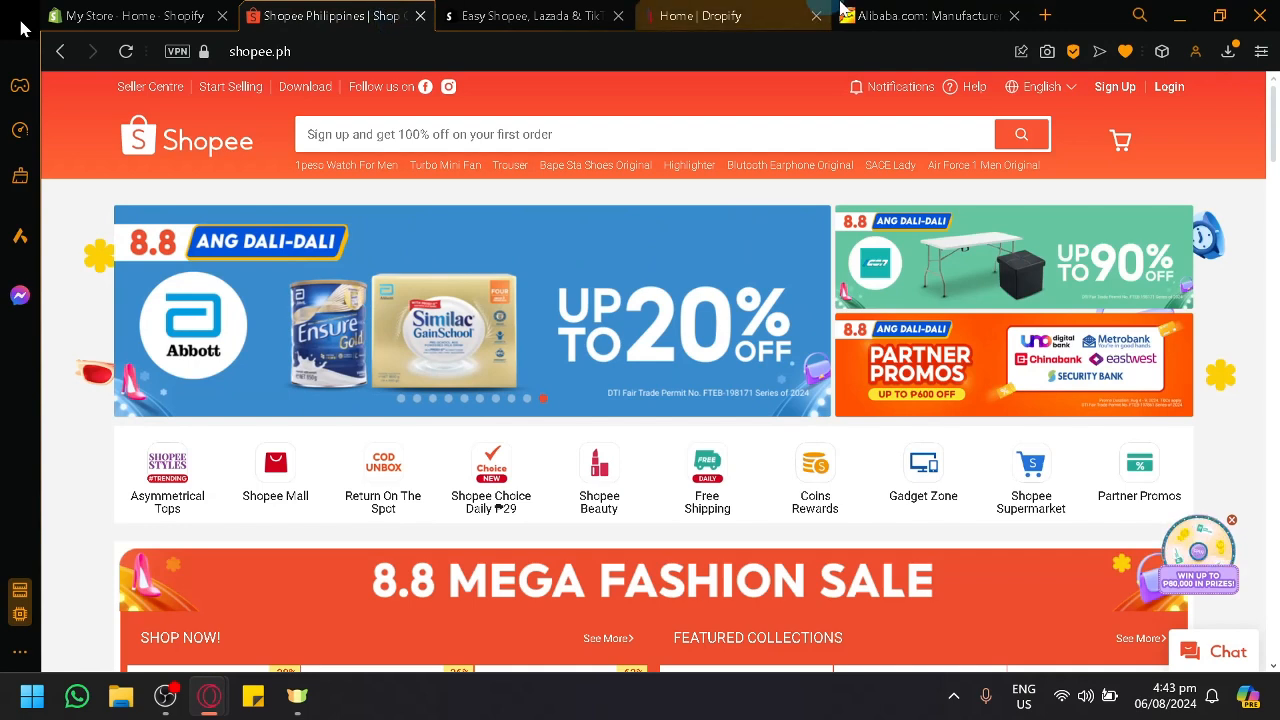
{"action": "left_click_drag", "start_coordinate": [890, 12], "coordinate": [690, 8]}
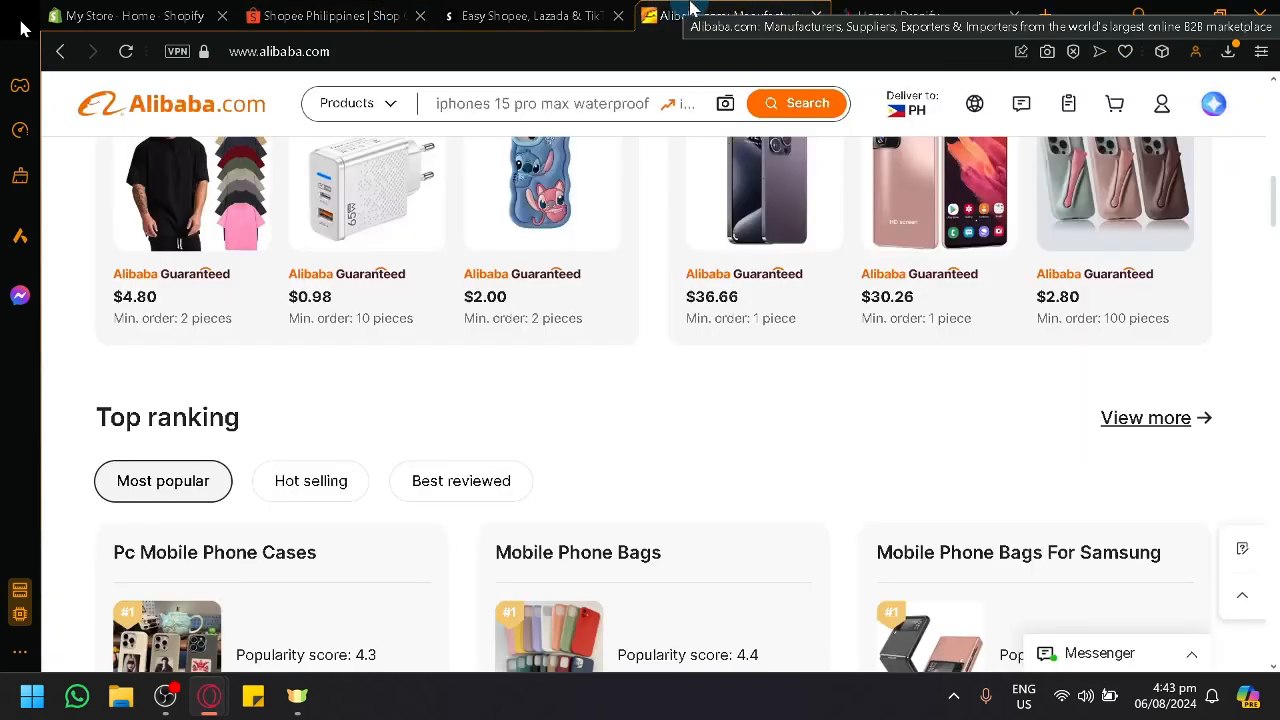
{"action": "left_click", "coordinate": [338, 14]}
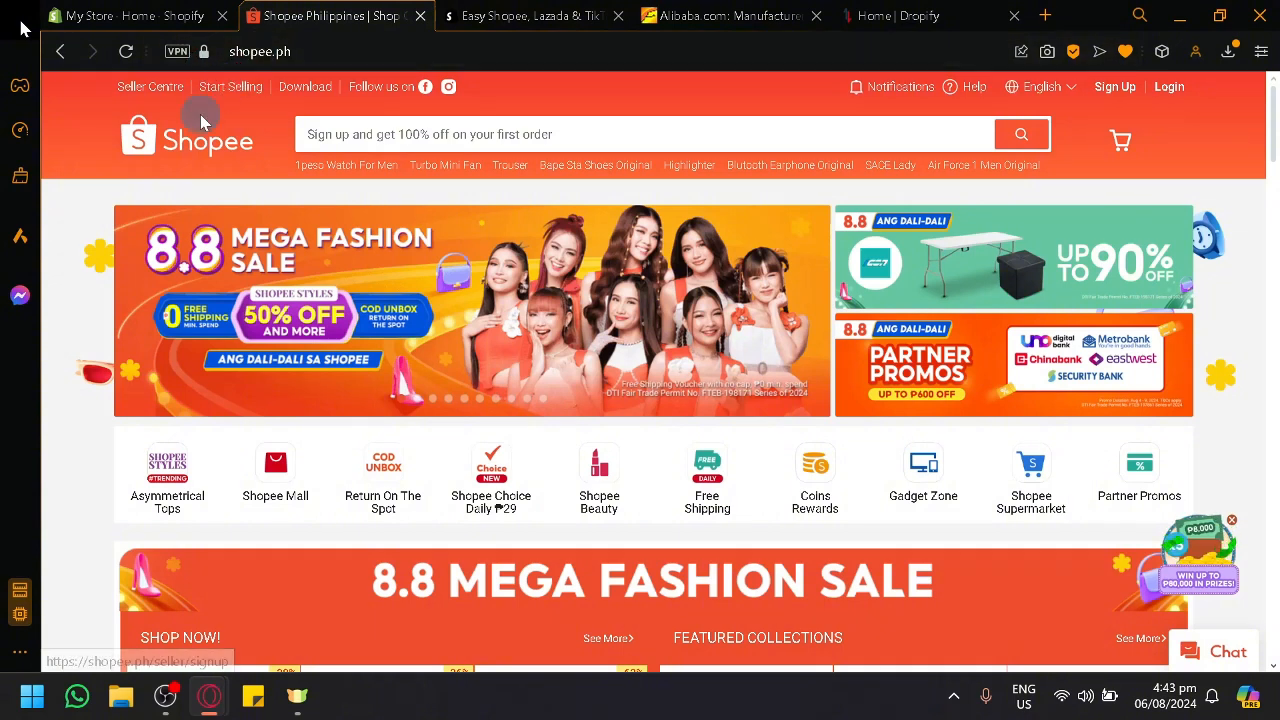
{"action": "left_click_drag", "start_coordinate": [678, 14], "coordinate": [465, 10]}
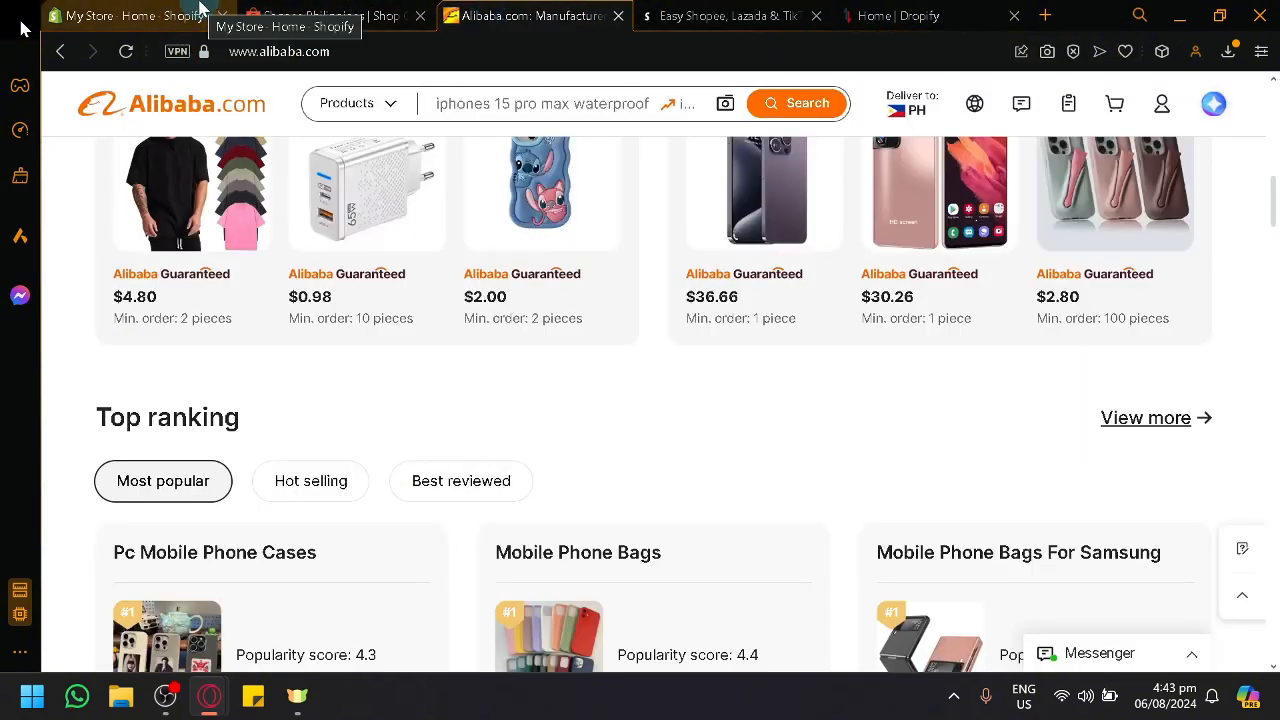
Switch to the Shopify store admin and collapse the trial notice
{"action": "left_click", "coordinate": [135, 15]}
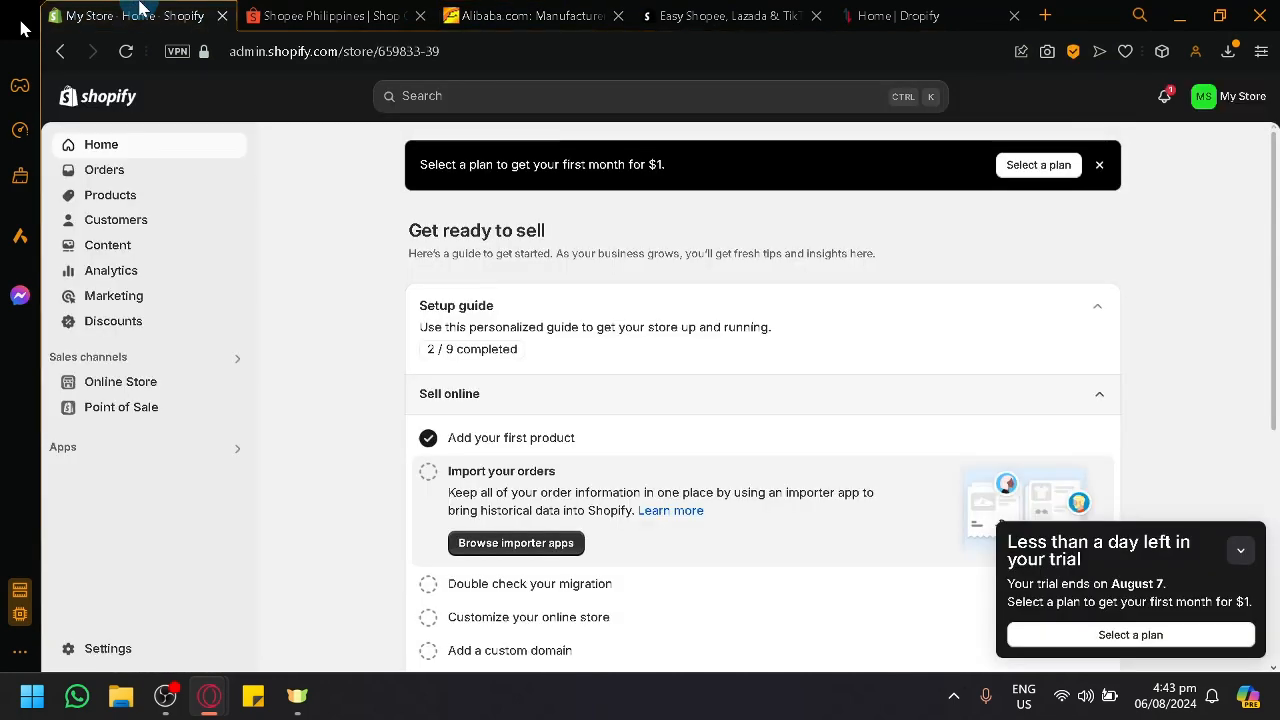
{"action": "left_click", "coordinate": [1241, 550]}
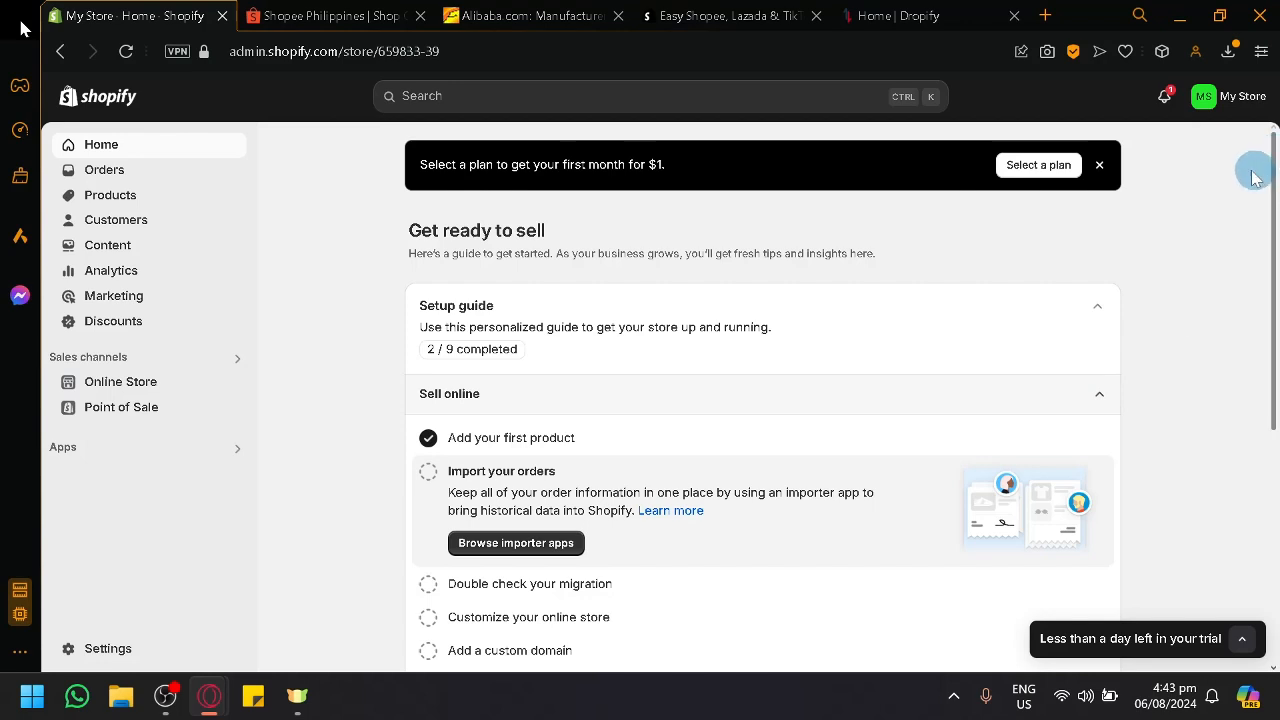
{"action": "left_click", "coordinate": [340, 18]}
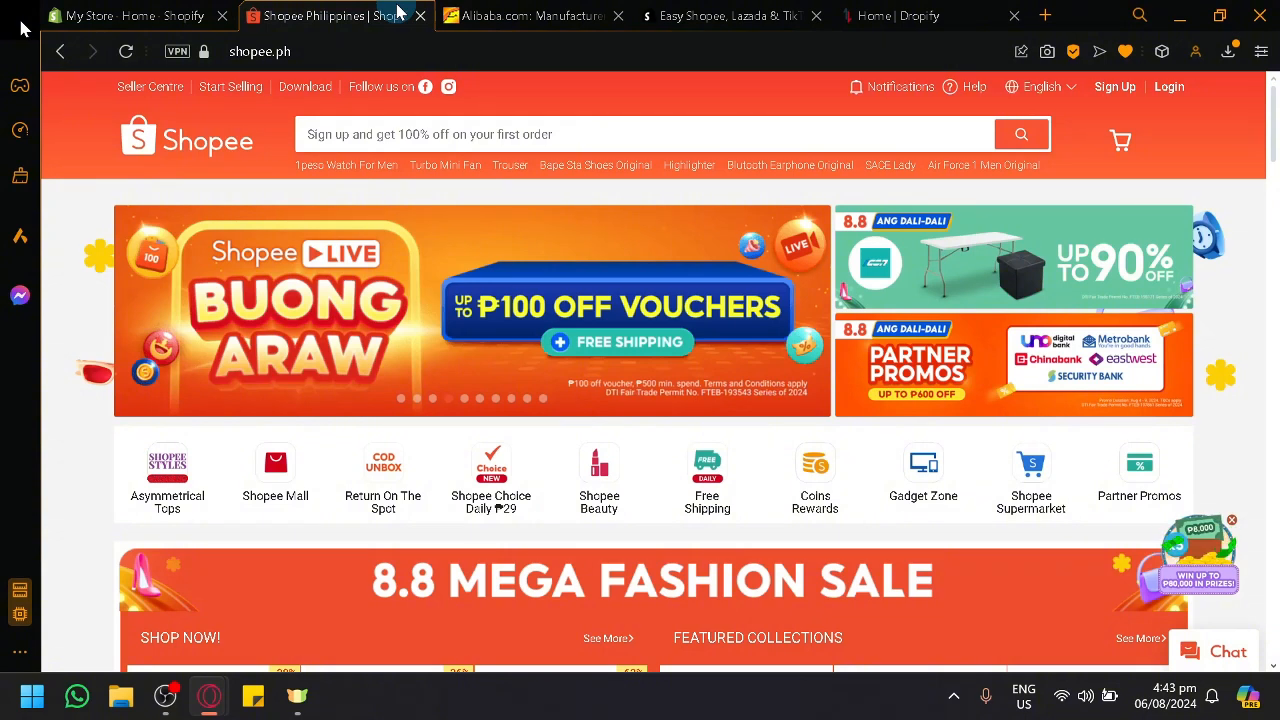
{"action": "left_click", "coordinate": [518, 12]}
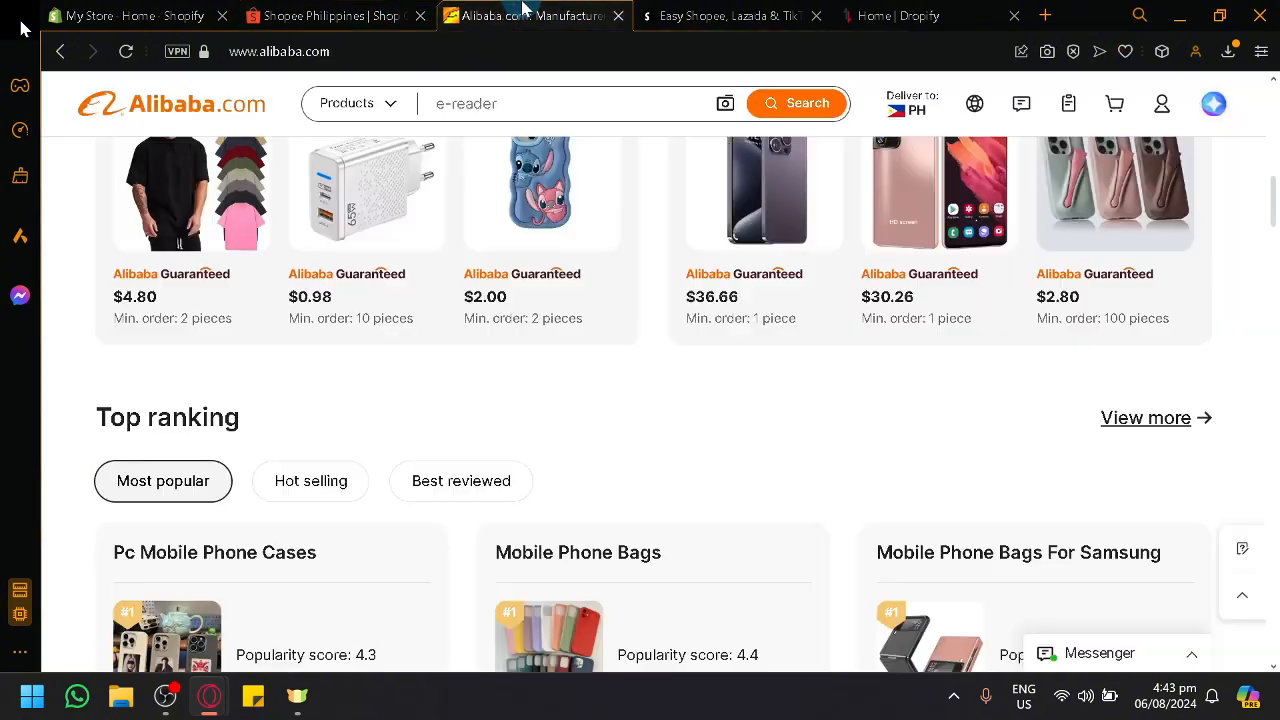
{"action": "left_click", "coordinate": [172, 12]}
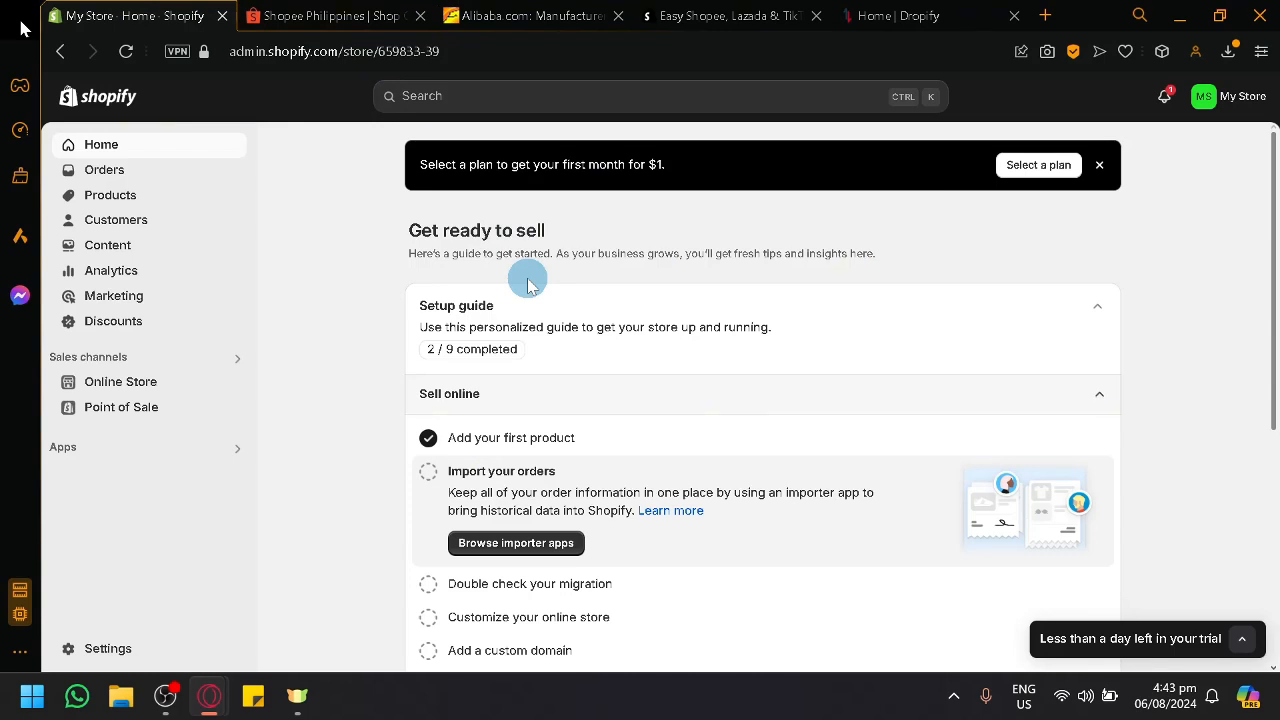
{"action": "left_click", "coordinate": [500, 14]}
{"action": "left_click", "coordinate": [160, 10]}
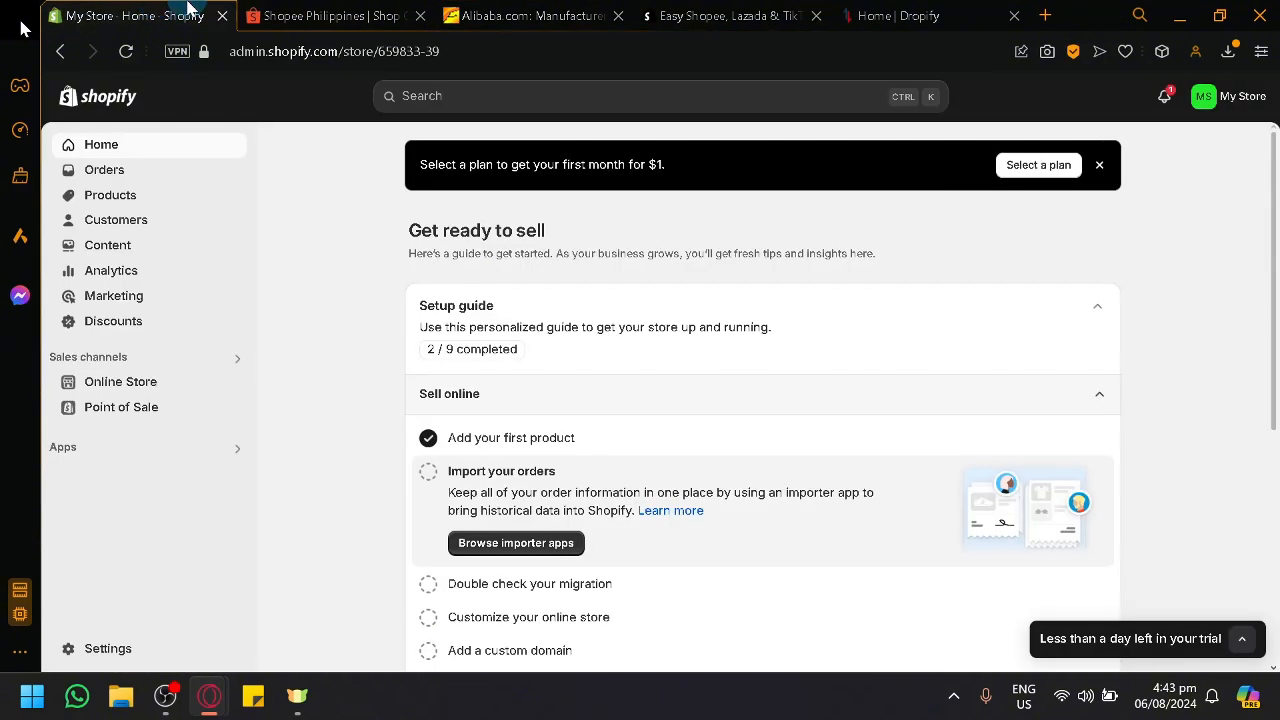
{"action": "left_click", "coordinate": [285, 12]}
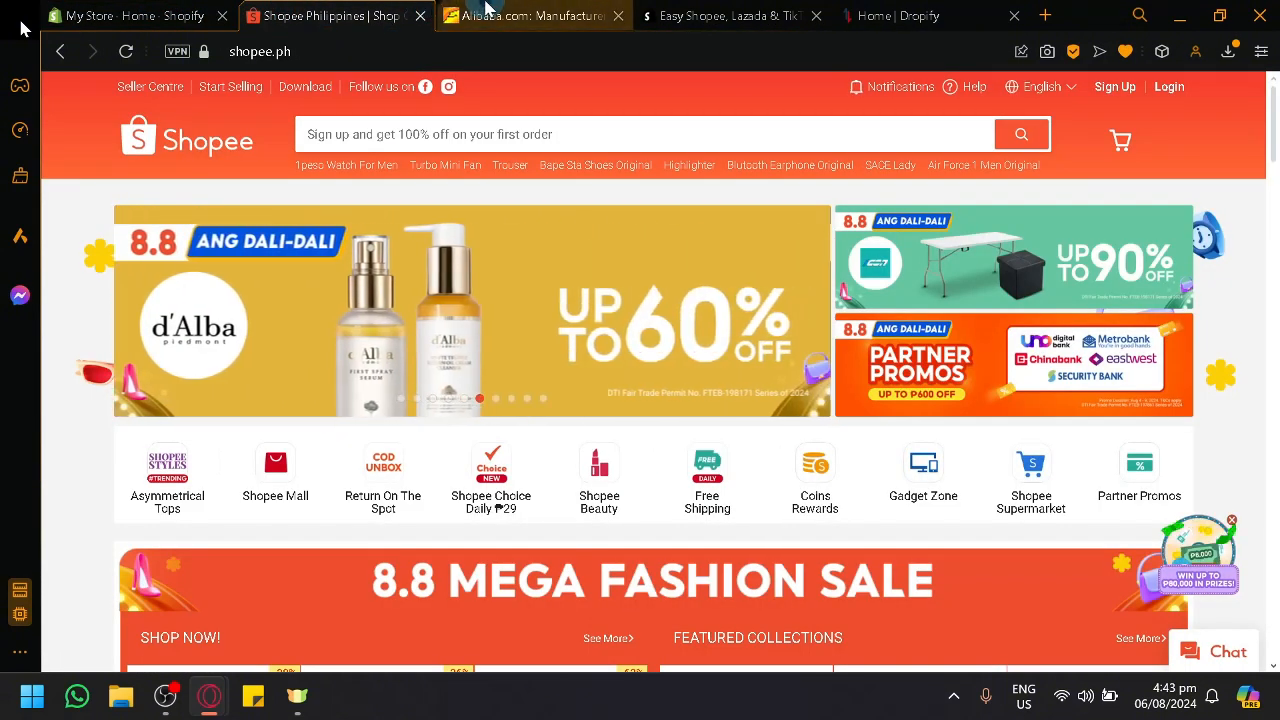
{"action": "left_click", "coordinate": [470, 15]}
Return to the Shopify admin and search the Shopify App Store for "alibaba" from the store's apps search
{"action": "left_click", "coordinate": [172, 10]}
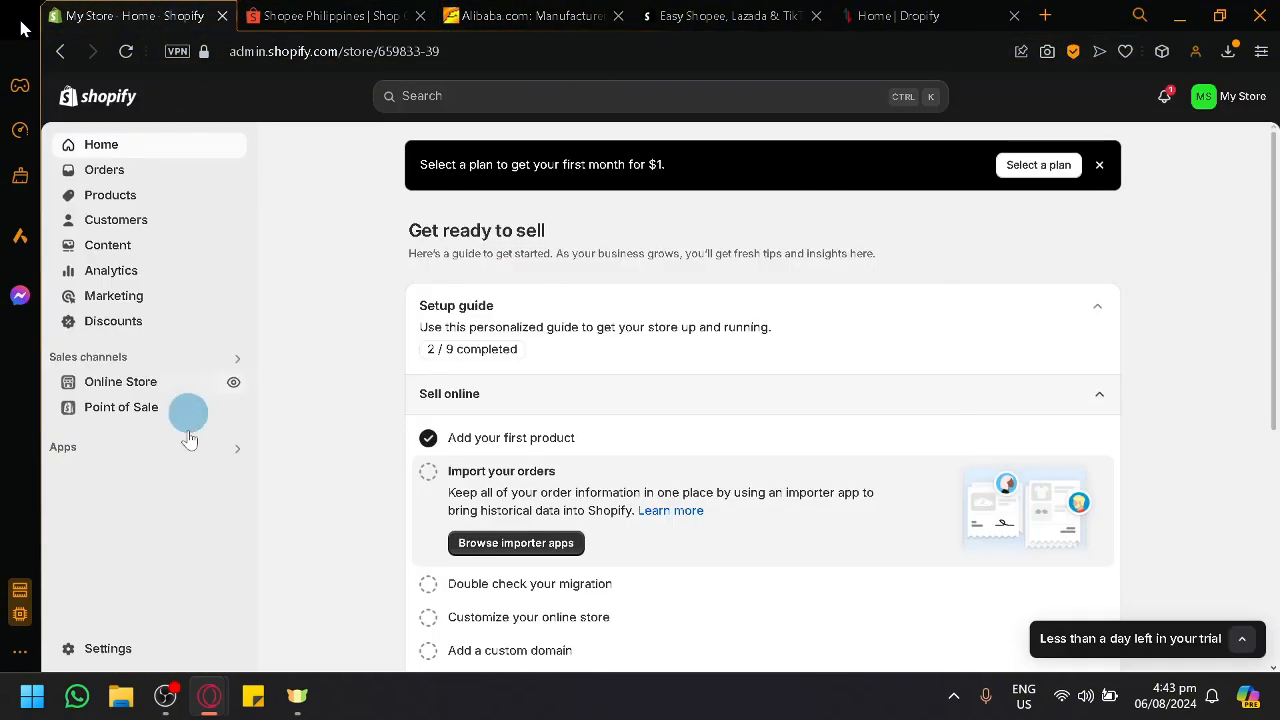
{"action": "left_click", "coordinate": [136, 451]}
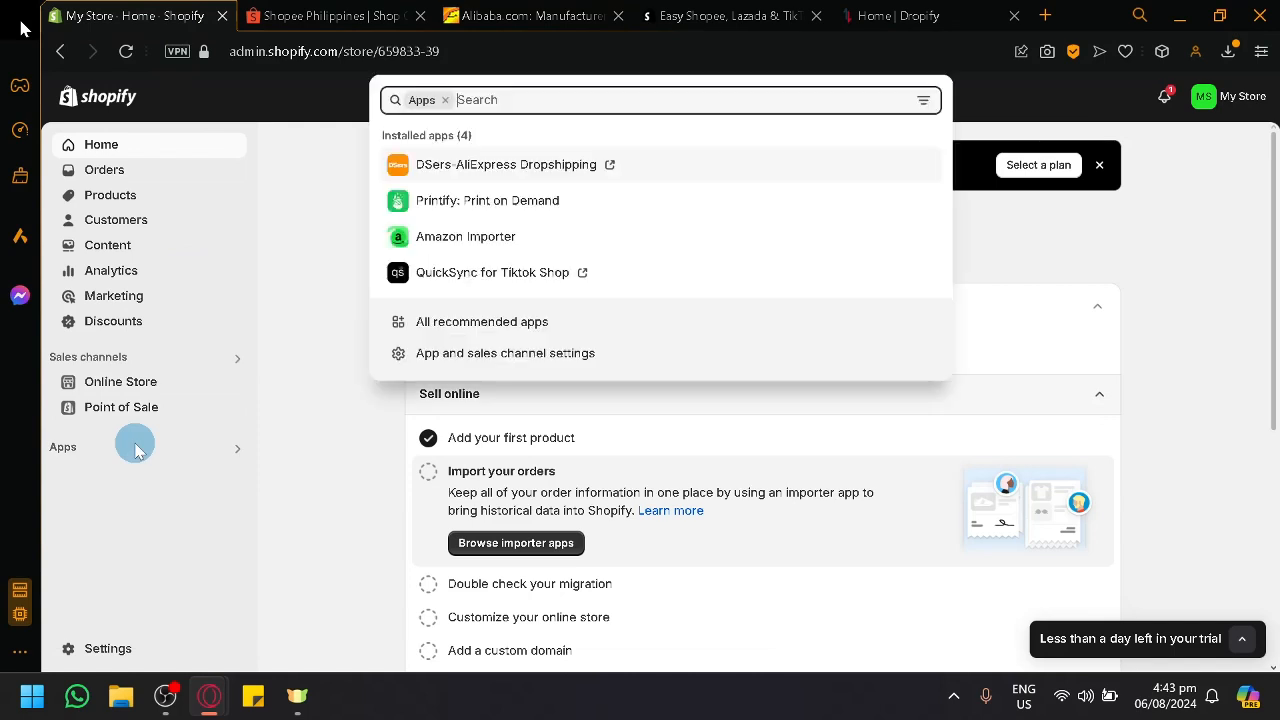
{"action": "left_click", "coordinate": [643, 99]}
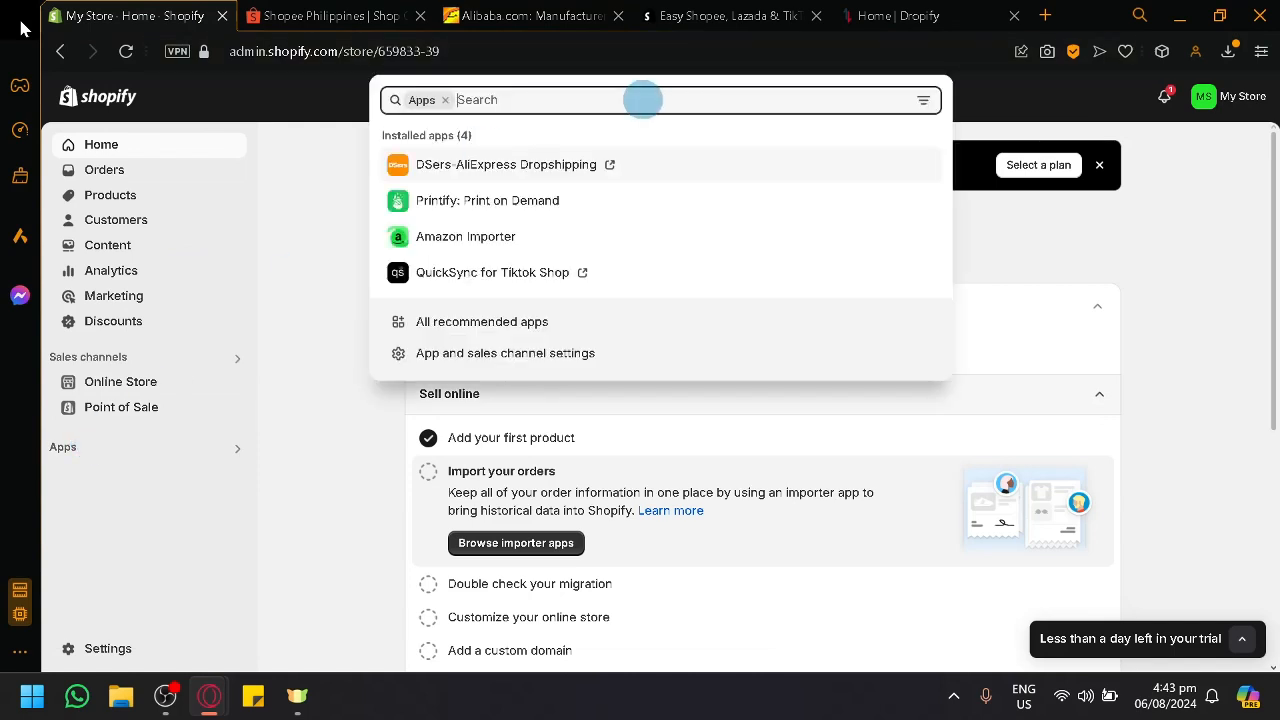
{"action": "type", "text": "all"}
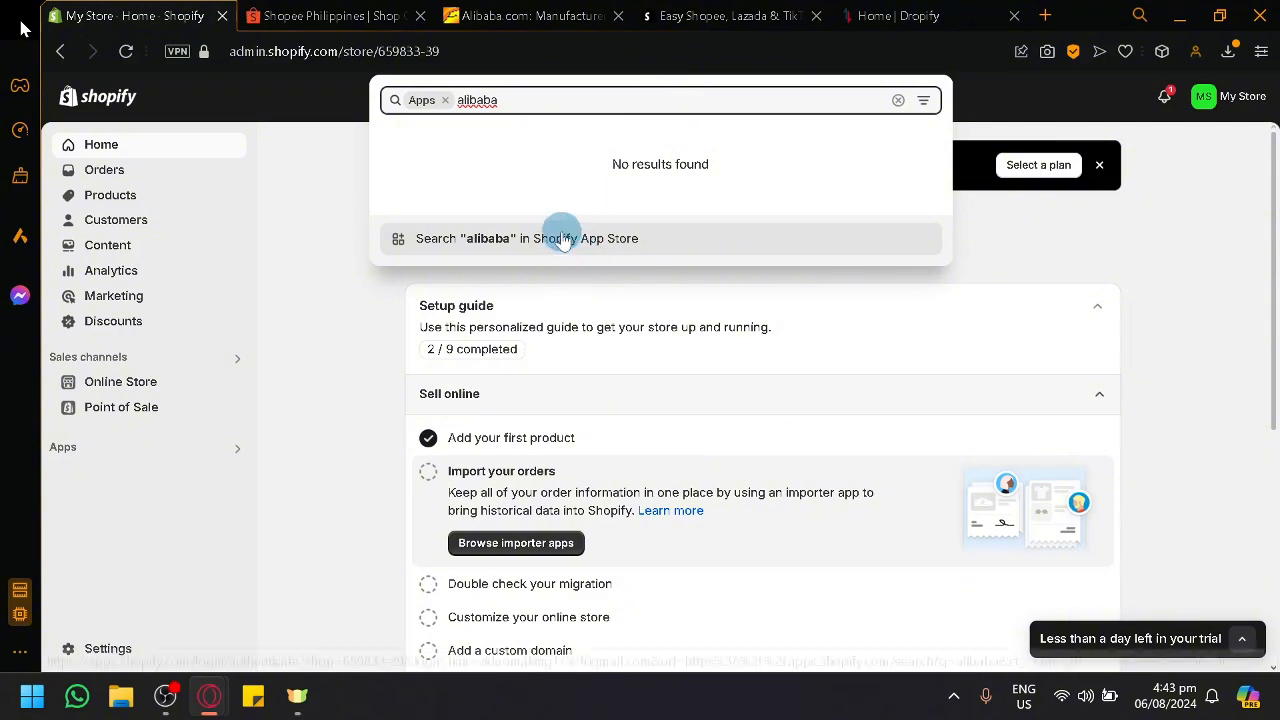
{"action": "left_click", "coordinate": [560, 244]}
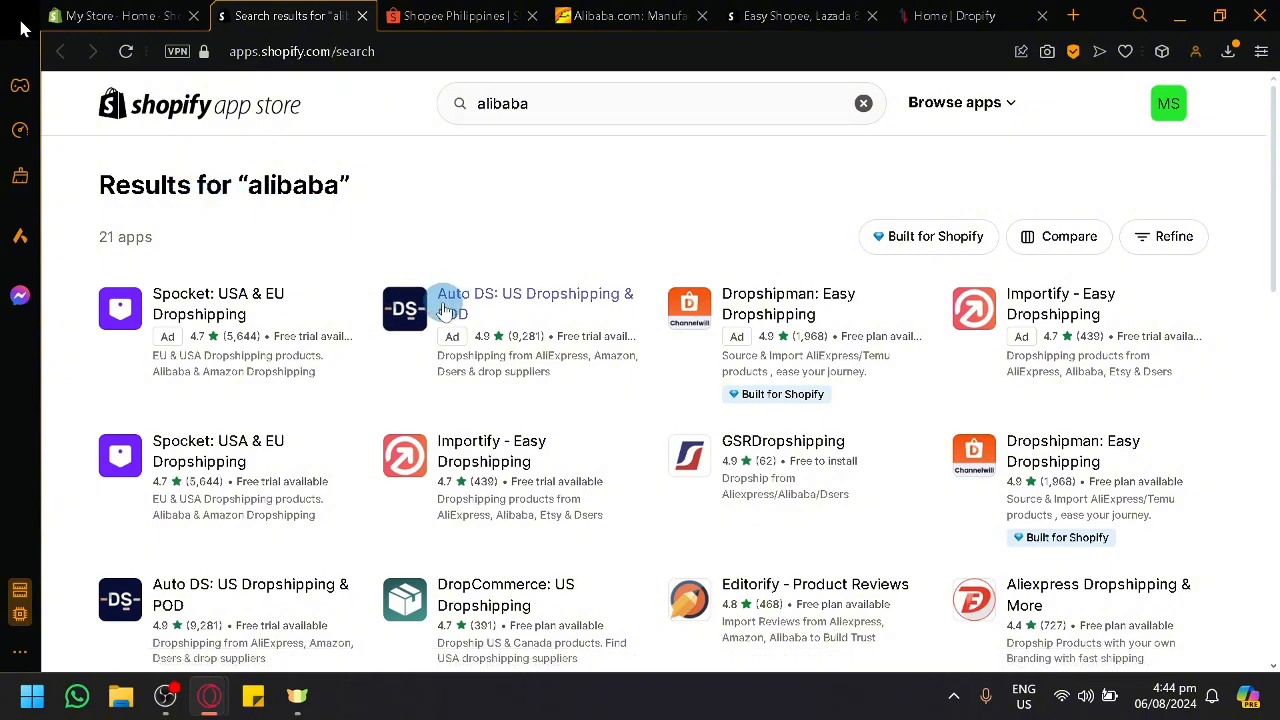
Look through the "alibaba" app results and open the Dropshipman: Easy Dropshipping app listing
{"action": "scroll", "coordinate": [443, 306], "scroll_direction": "down", "scroll_amount": 3}
{"action": "scroll", "coordinate": [443, 306], "scroll_direction": "down", "scroll_amount": 5}
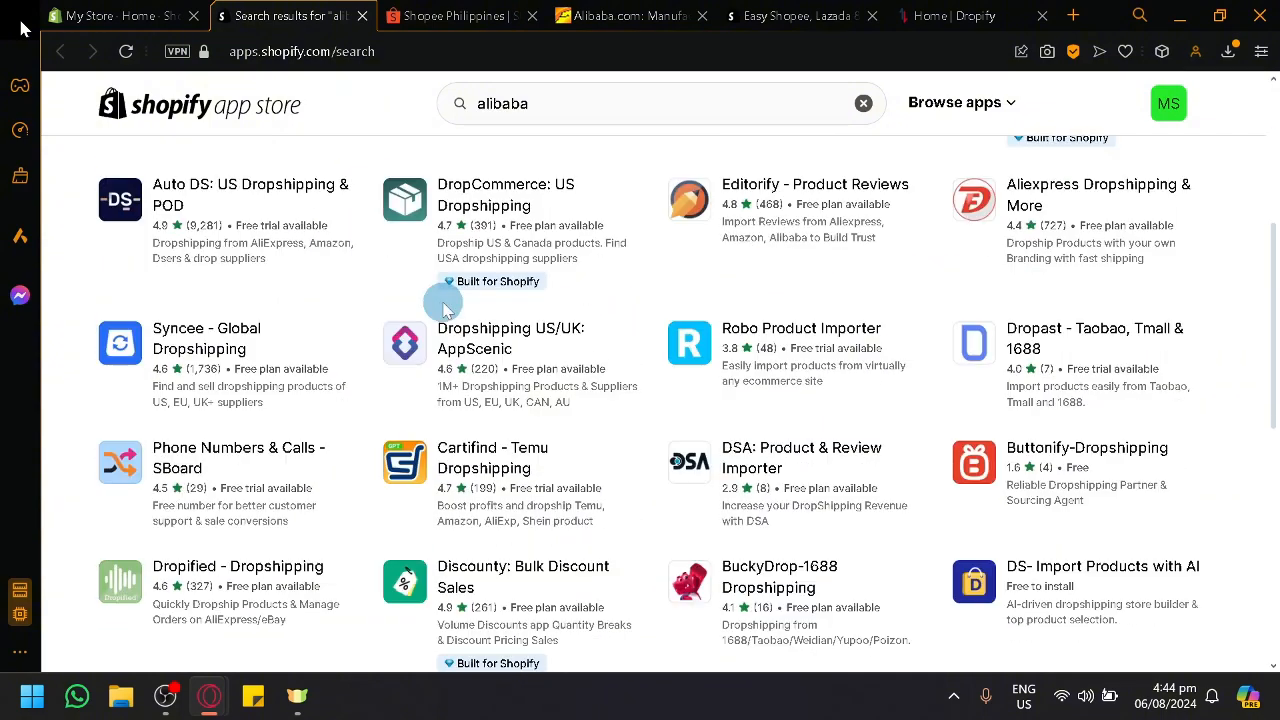
{"action": "scroll", "coordinate": [443, 310], "scroll_direction": "up", "scroll_amount": 8}
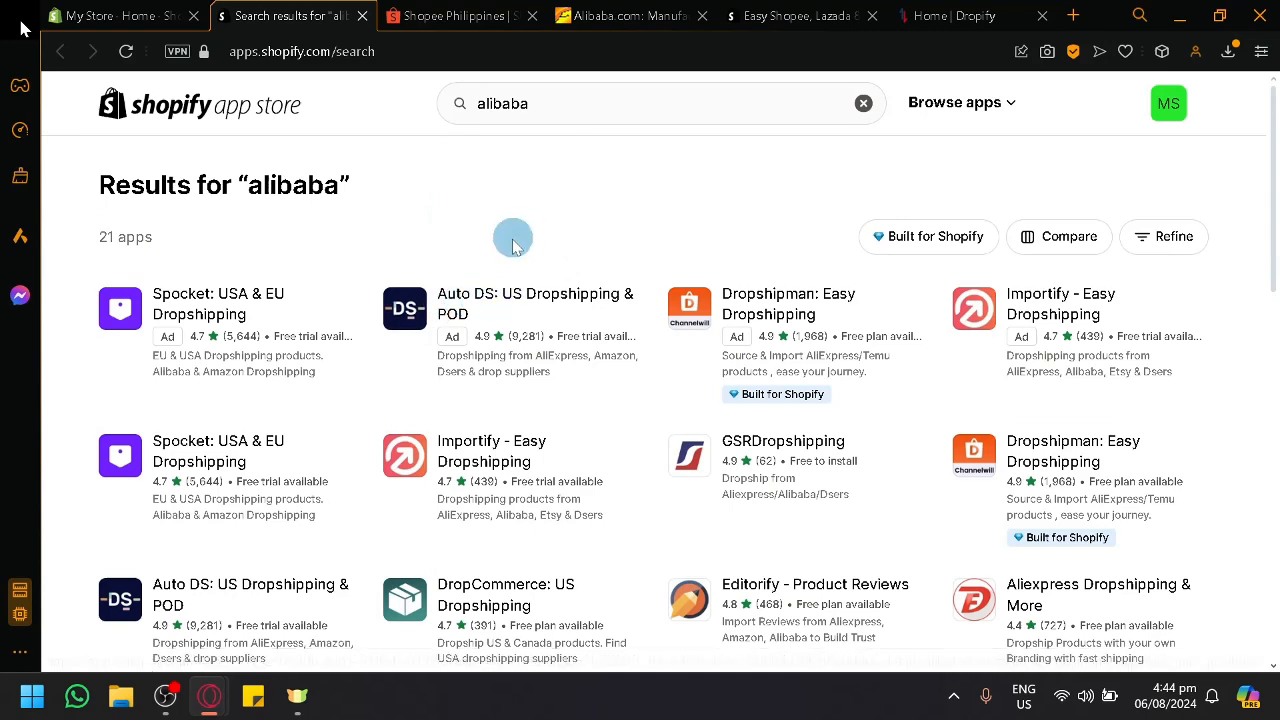
{"action": "left_click", "coordinate": [635, 15]}
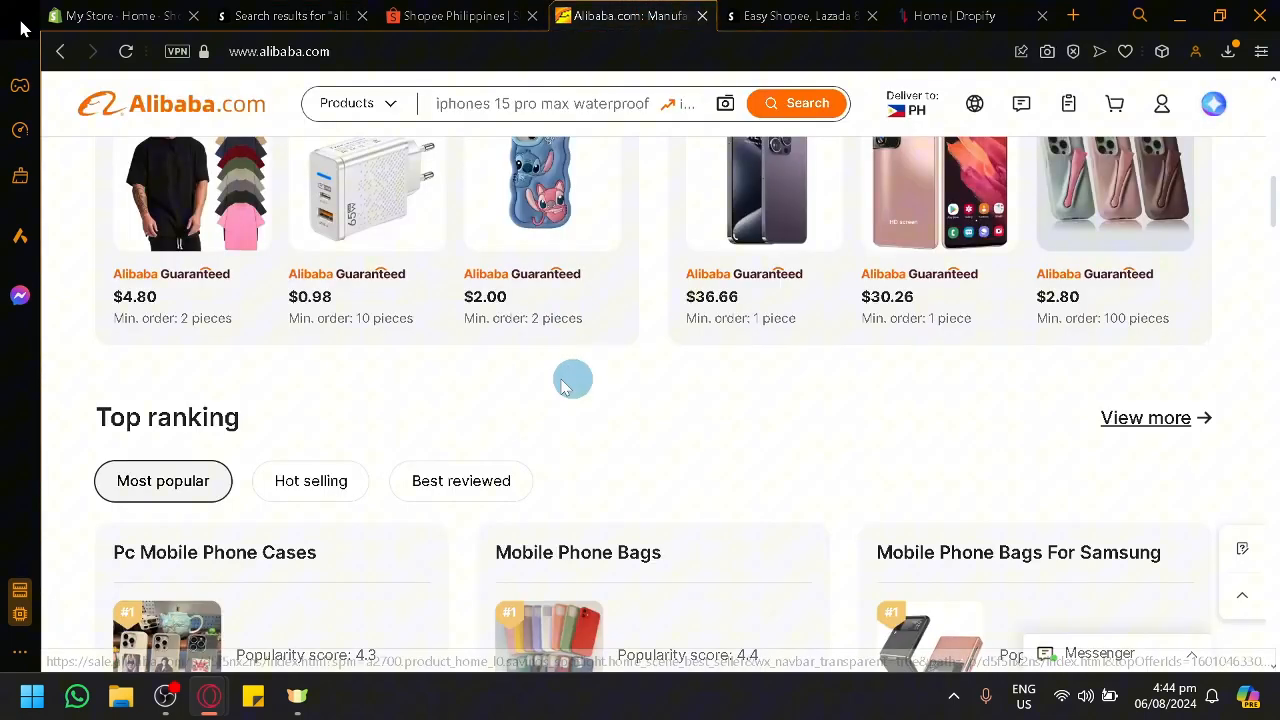
{"action": "left_click", "coordinate": [250, 15]}
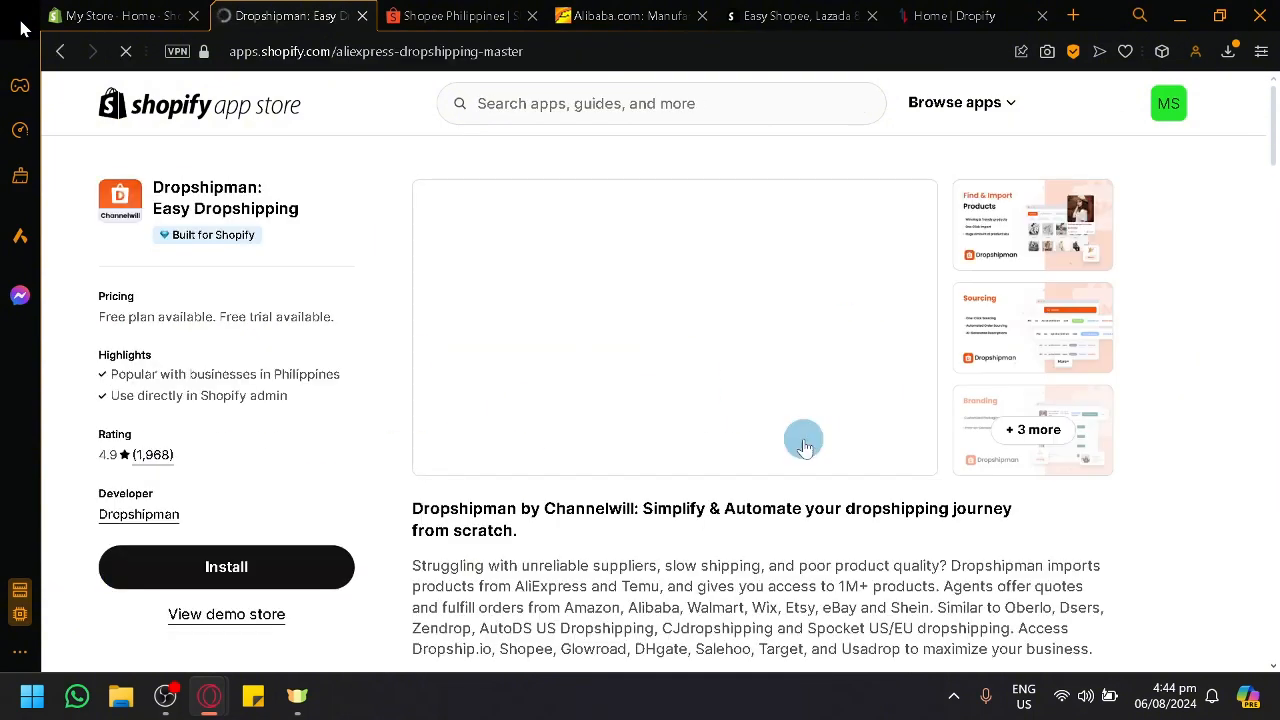
Read the Dropshipman app description, checking which marketplaces and suppliers it supports
{"action": "scroll", "coordinate": [805, 478], "scroll_direction": "down", "scroll_amount": 4}
{"action": "scroll", "coordinate": [733, 405], "scroll_direction": "up", "scroll_amount": 1}
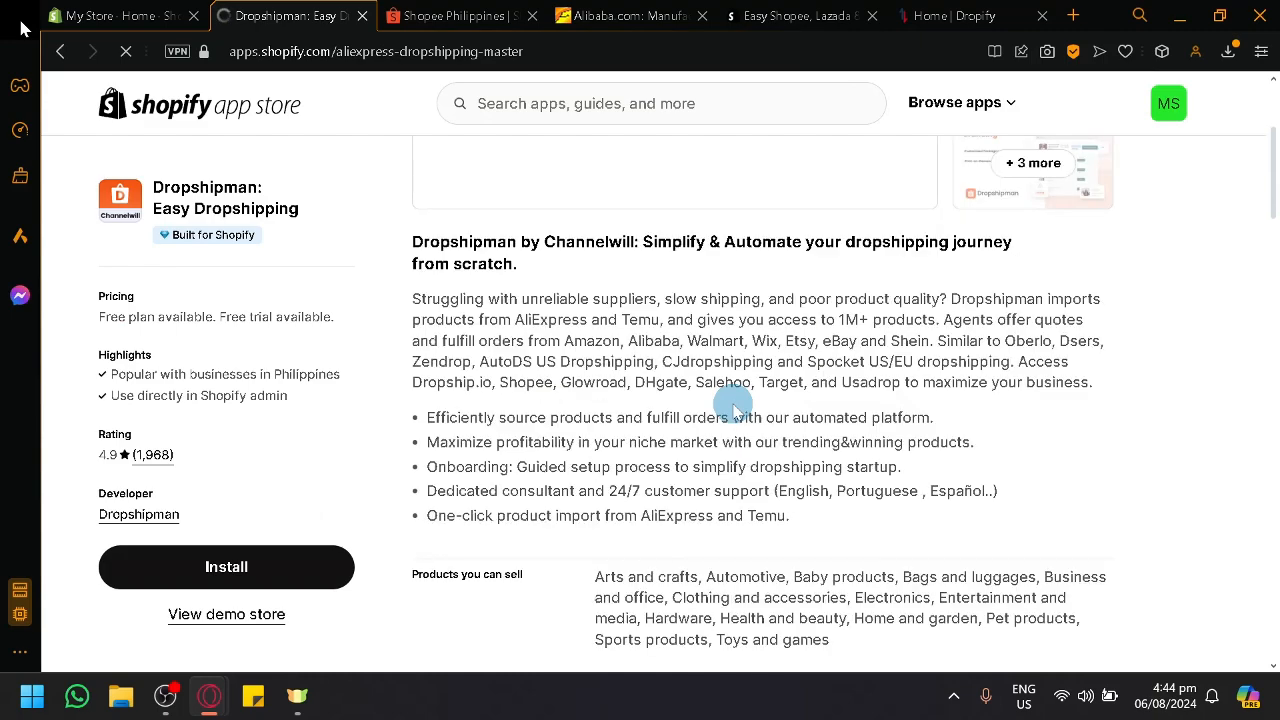
{"action": "scroll", "coordinate": [612, 348], "scroll_direction": "down", "scroll_amount": 1}
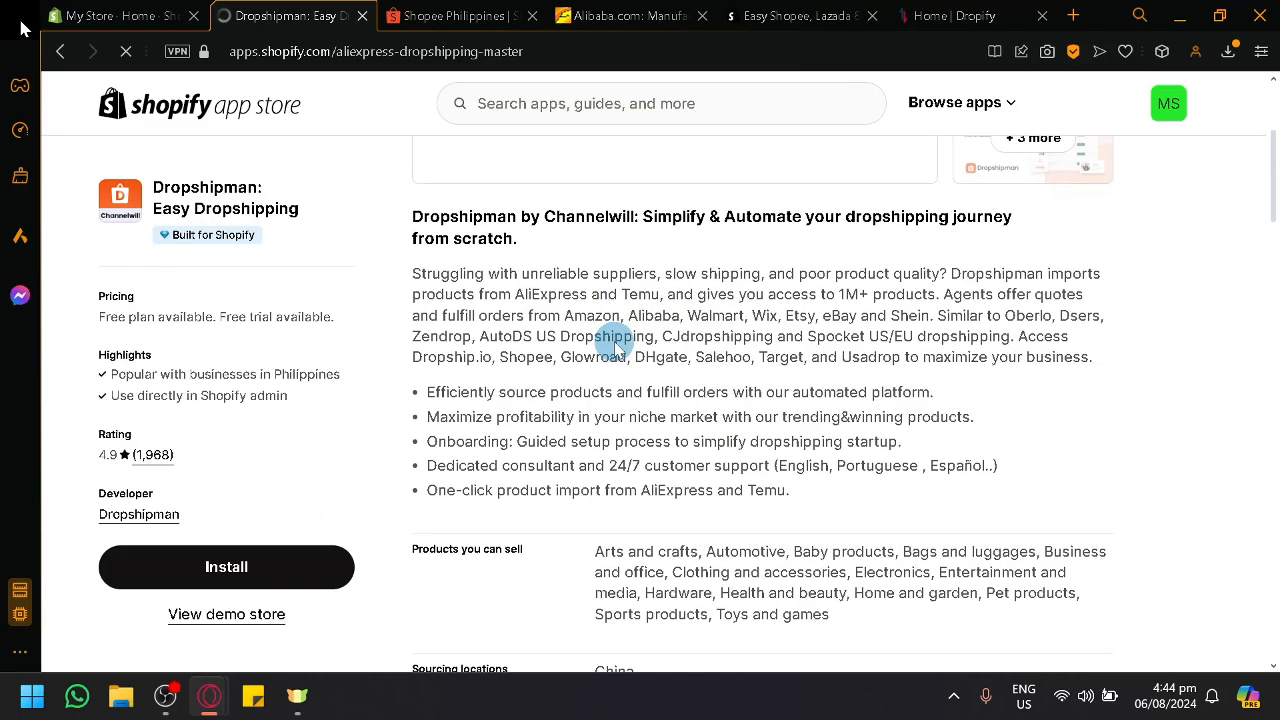
{"action": "scroll", "coordinate": [616, 343], "scroll_direction": "up", "scroll_amount": 4}
{"action": "scroll", "coordinate": [635, 338], "scroll_direction": "down", "scroll_amount": 3}
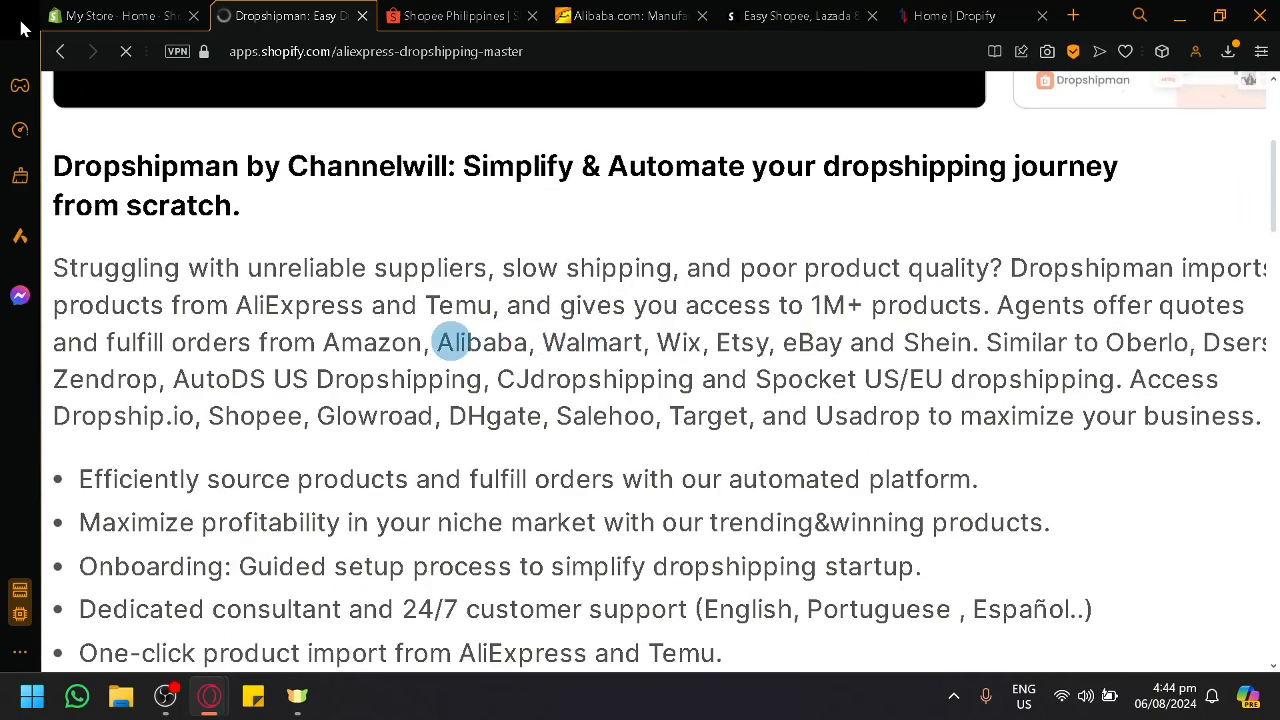
{"action": "scroll", "coordinate": [449, 337], "scroll_direction": "down", "scroll_amount": 1}
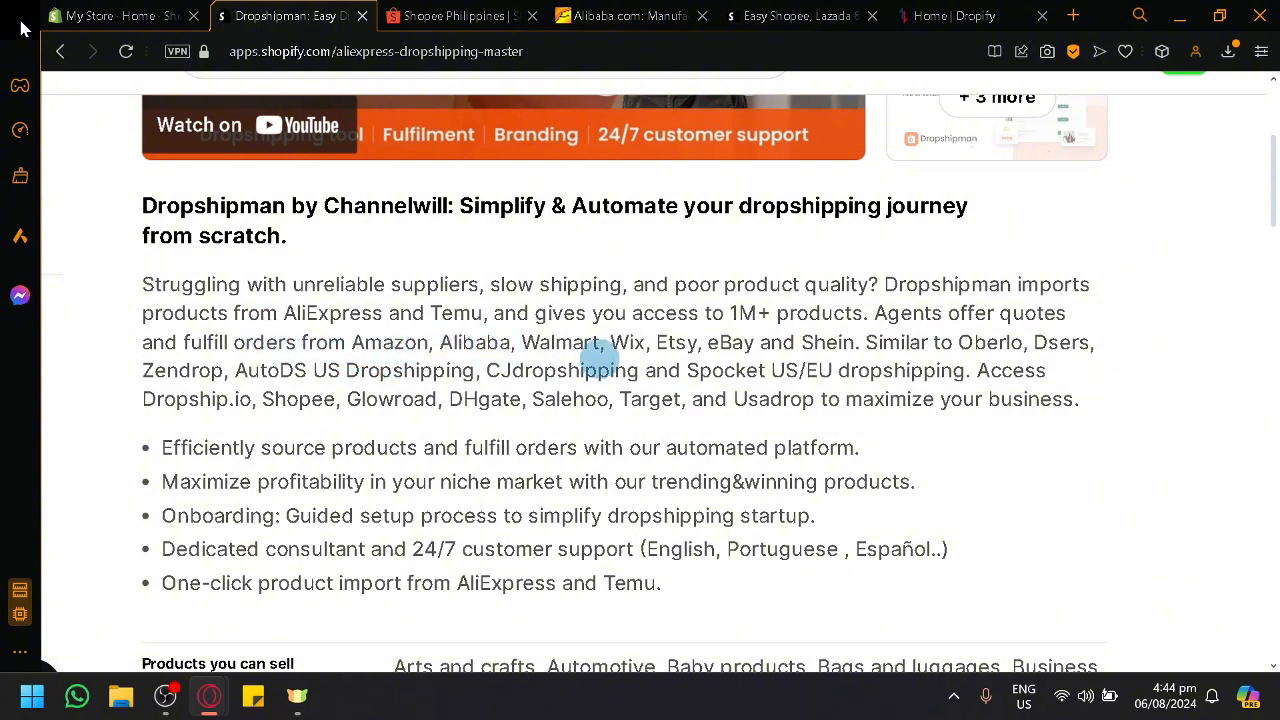
{"action": "scroll", "coordinate": [734, 363], "scroll_direction": "down", "scroll_amount": 1}
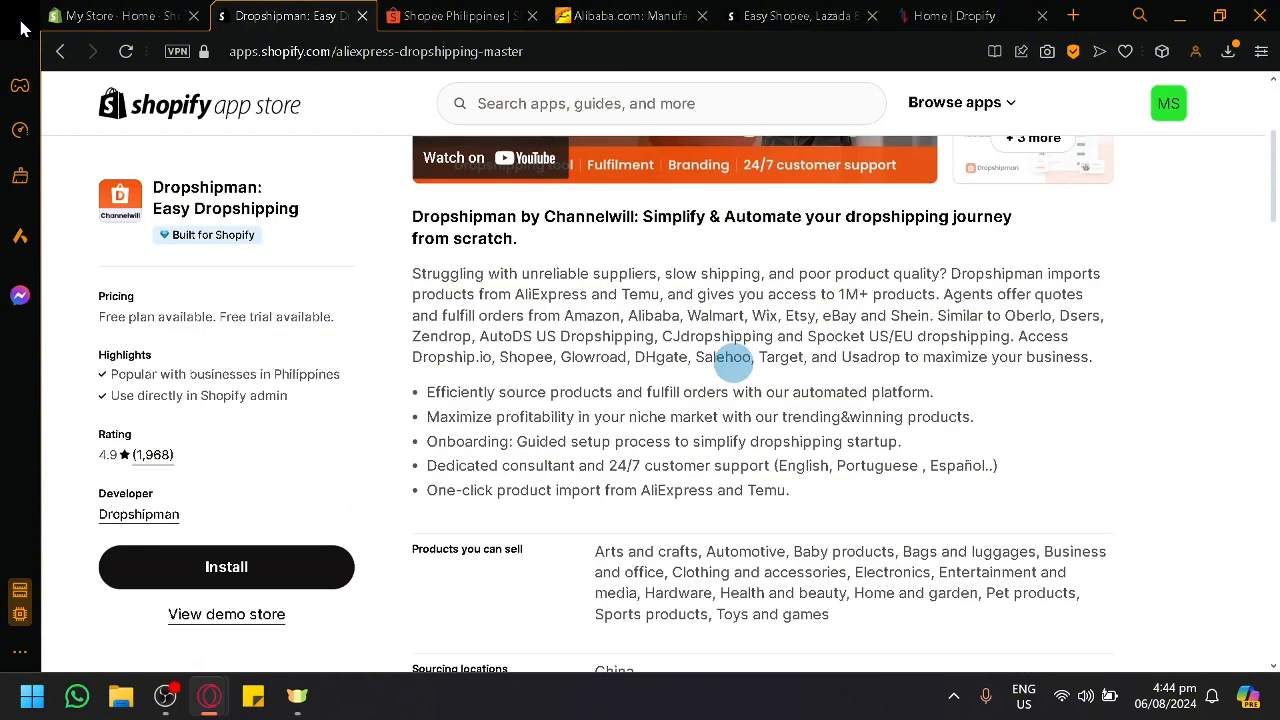
Install the Dropshipman app from its listing, approve its access to the store data, and collapse the trial notice
{"action": "scroll", "coordinate": [734, 363], "scroll_direction": "down", "scroll_amount": 8}
{"action": "scroll", "coordinate": [734, 363], "scroll_direction": "up", "scroll_amount": 9}
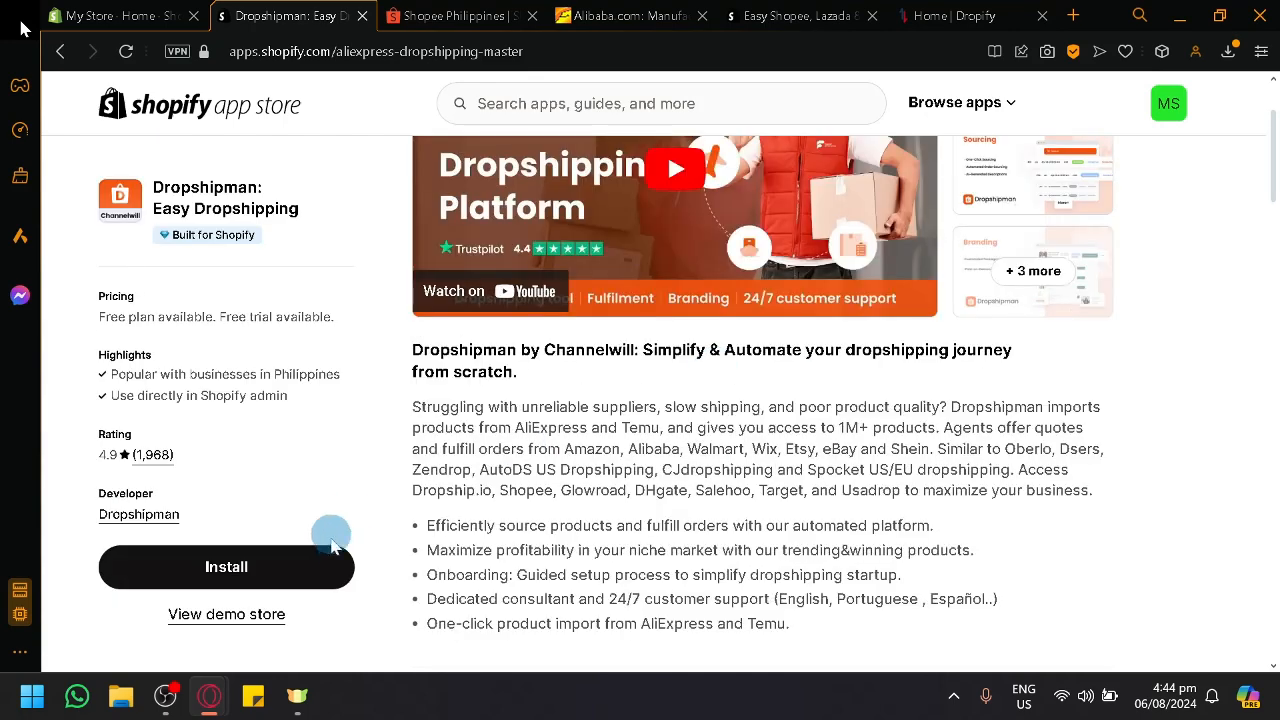
{"action": "left_click", "coordinate": [323, 570]}
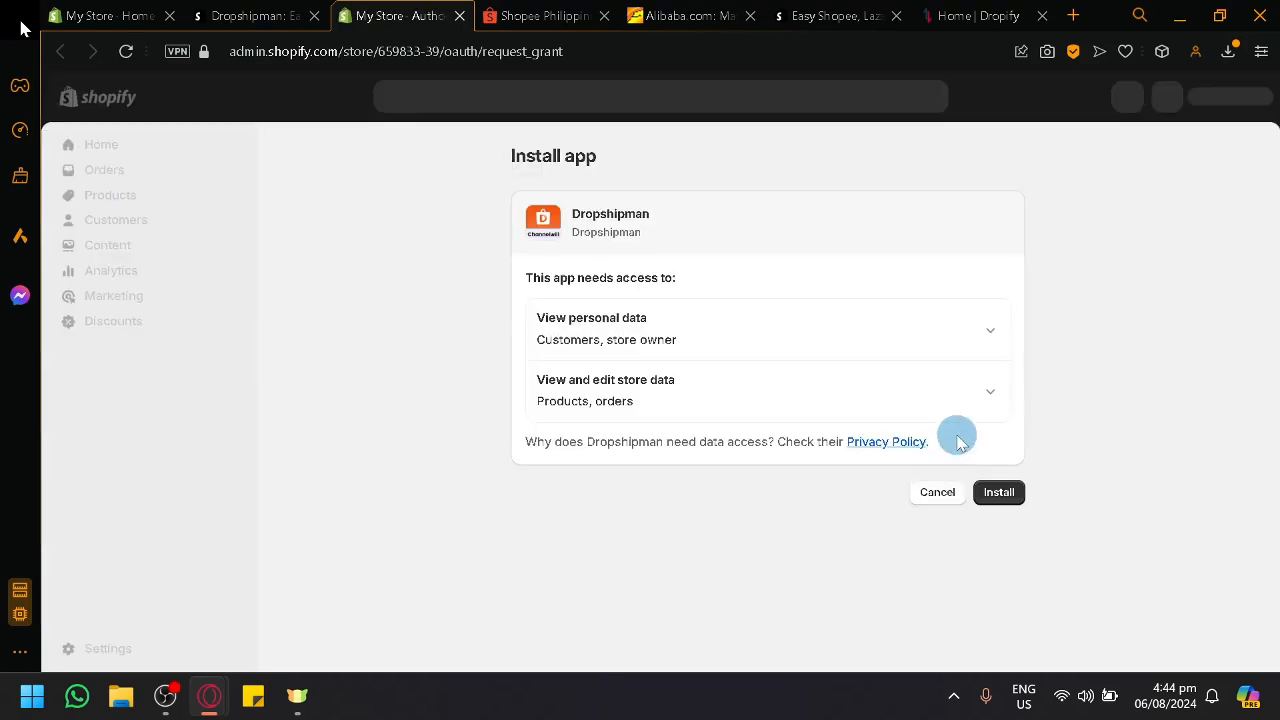
{"action": "left_click", "coordinate": [1000, 494]}
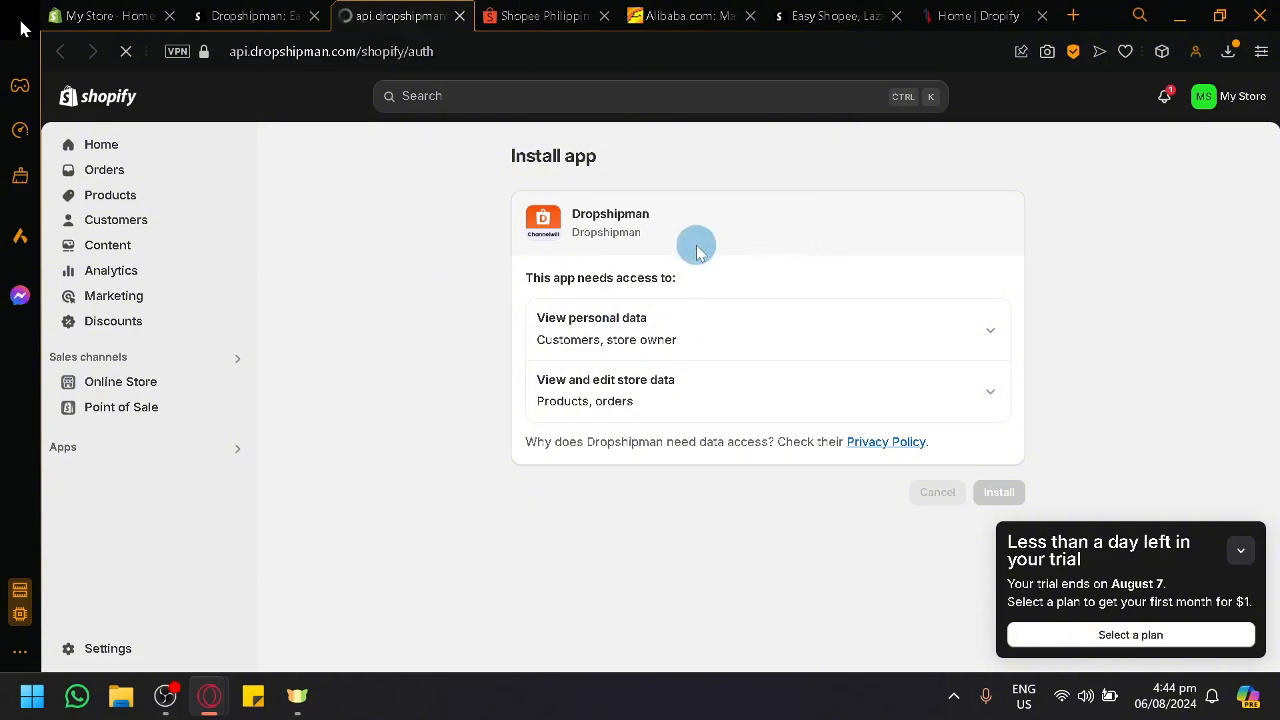
{"action": "left_click", "coordinate": [686, 15]}
{"action": "left_click", "coordinate": [448, 12]}
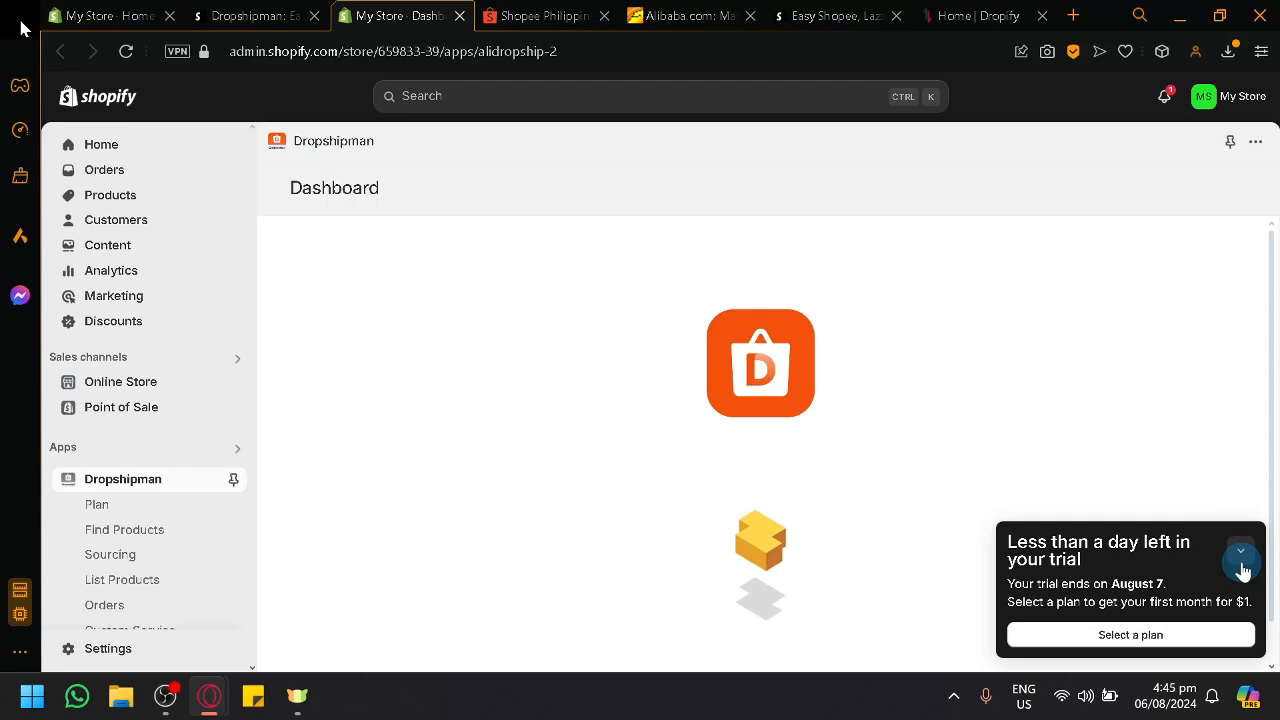
{"action": "left_click", "coordinate": [1240, 550]}
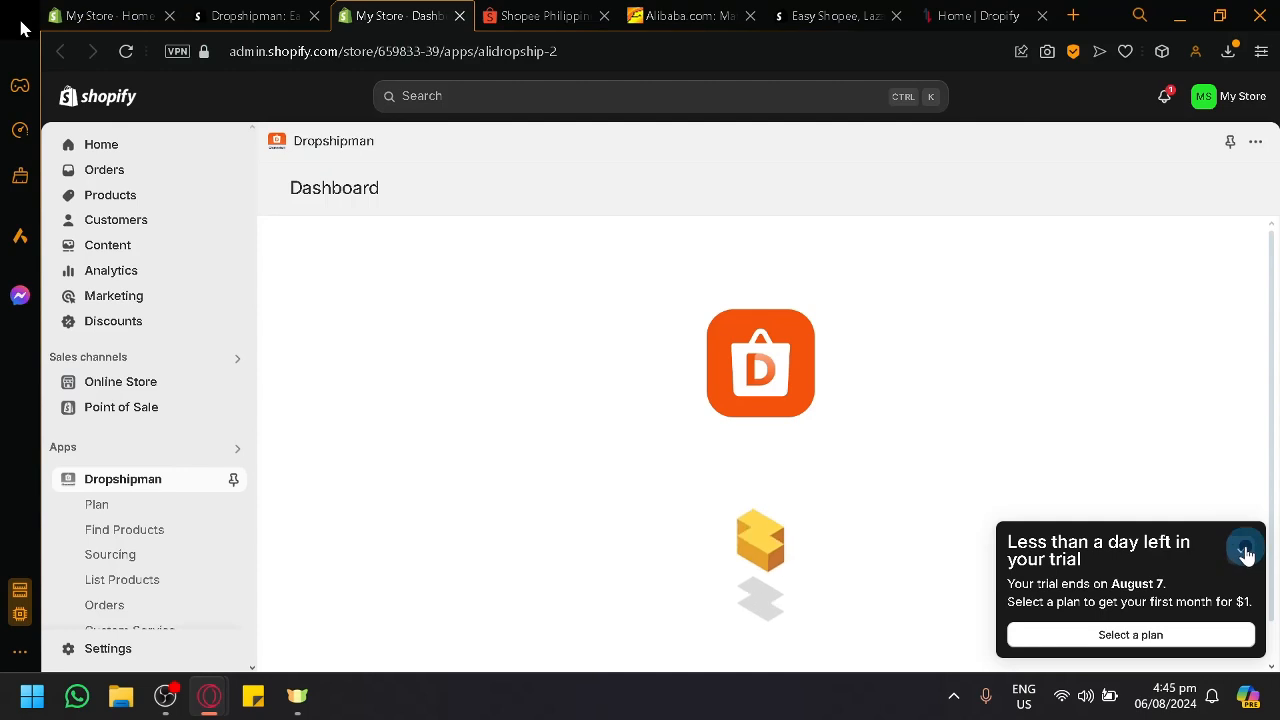
Return to the Shopify App Store home page and search it for "shopee"
{"action": "left_click", "coordinate": [226, 12]}
{"action": "scroll", "coordinate": [514, 171], "scroll_direction": "up", "scroll_amount": 2}
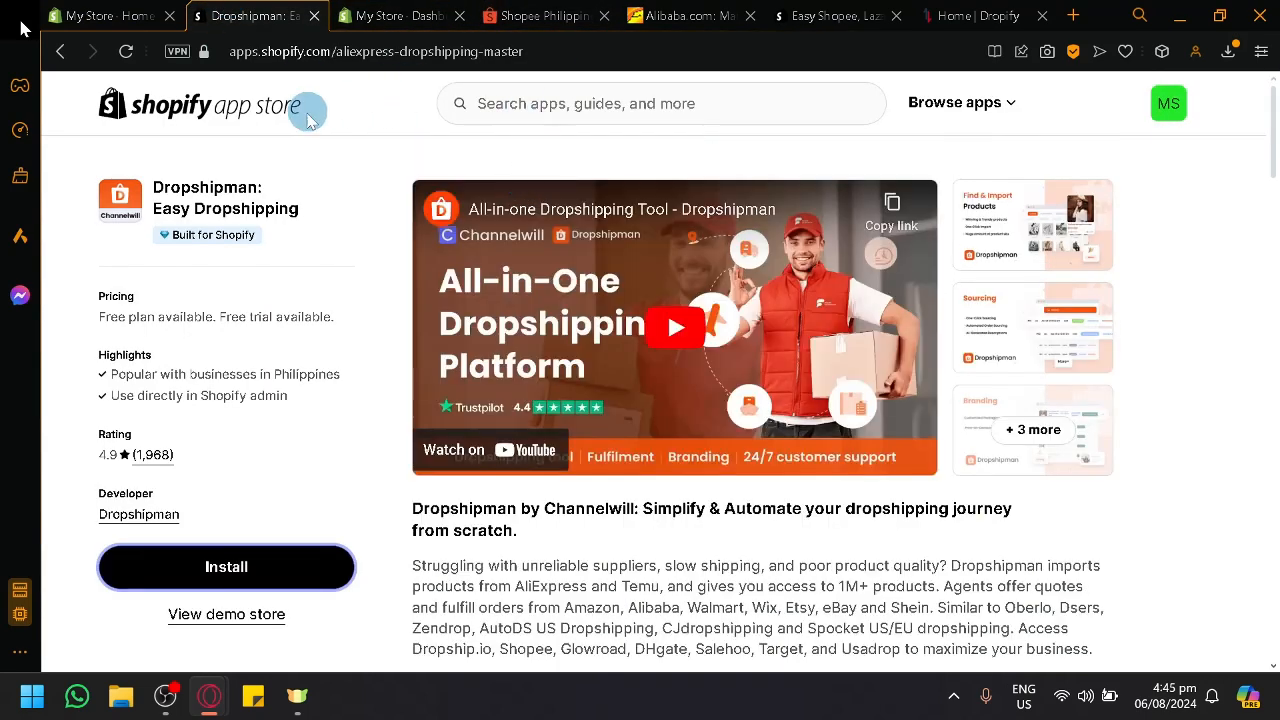
{"action": "left_click", "coordinate": [200, 118]}
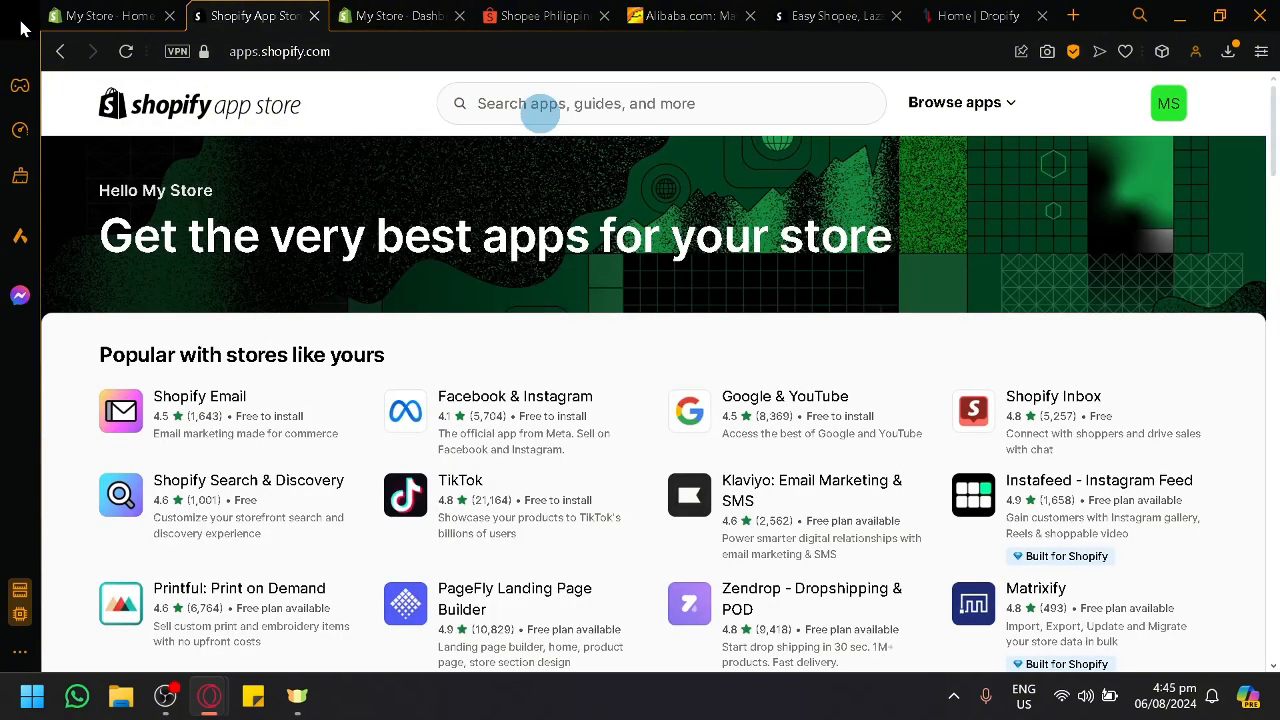
{"action": "left_click", "coordinate": [540, 105]}
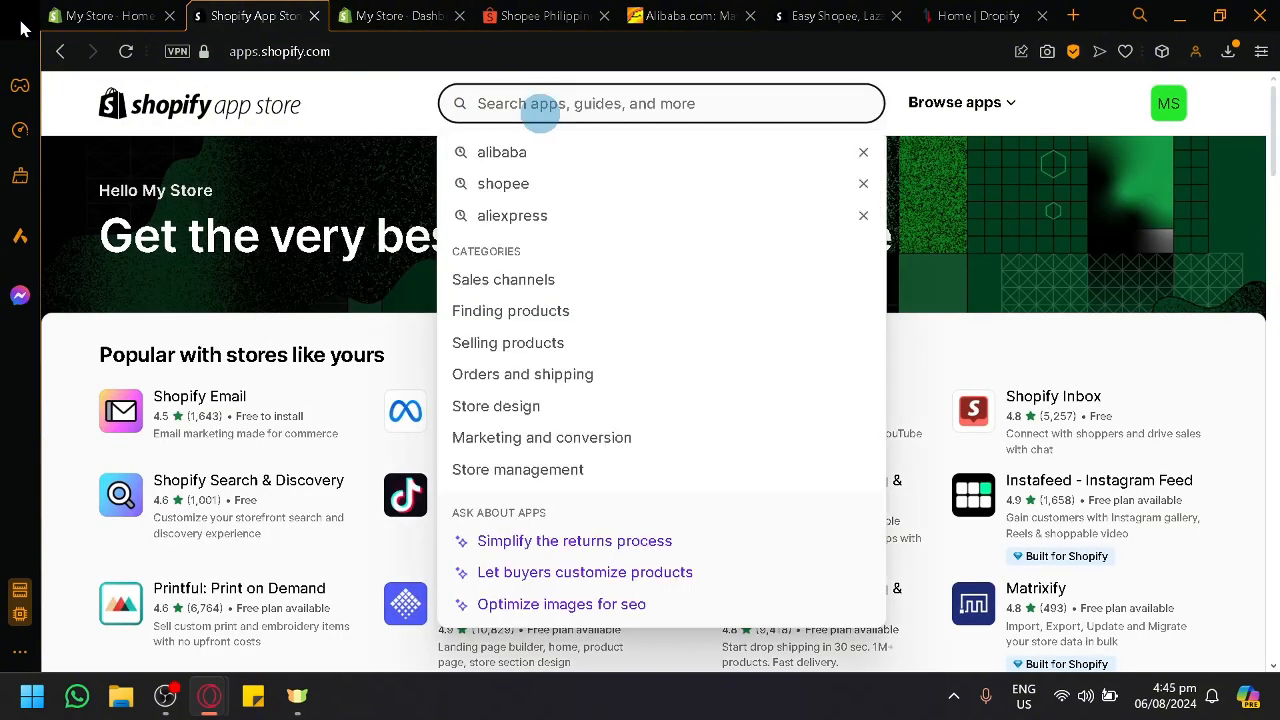
{"action": "type", "text": "shopee"}
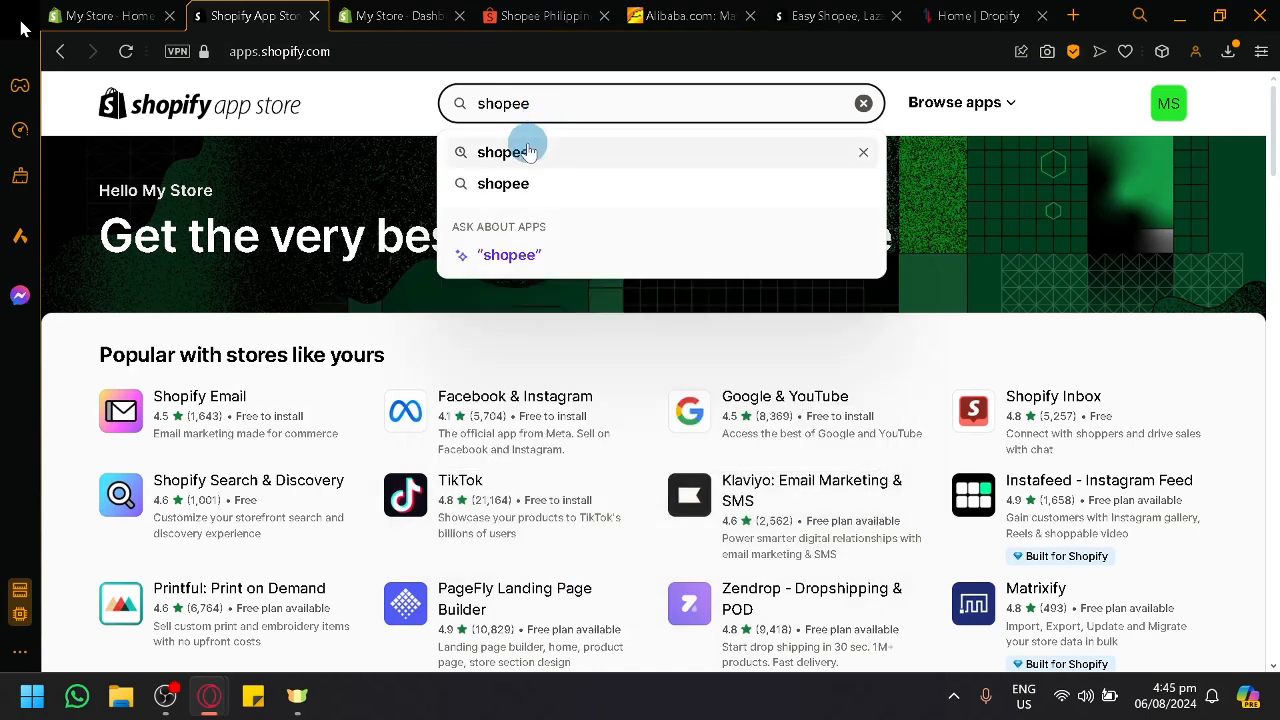
{"action": "key", "text": "Return"}
Switch to the Dropshipman dashboard, dismiss the anniversary discount offer, and look through the dashboard's setup tasks and partner apps
{"action": "left_click", "coordinate": [405, 12]}
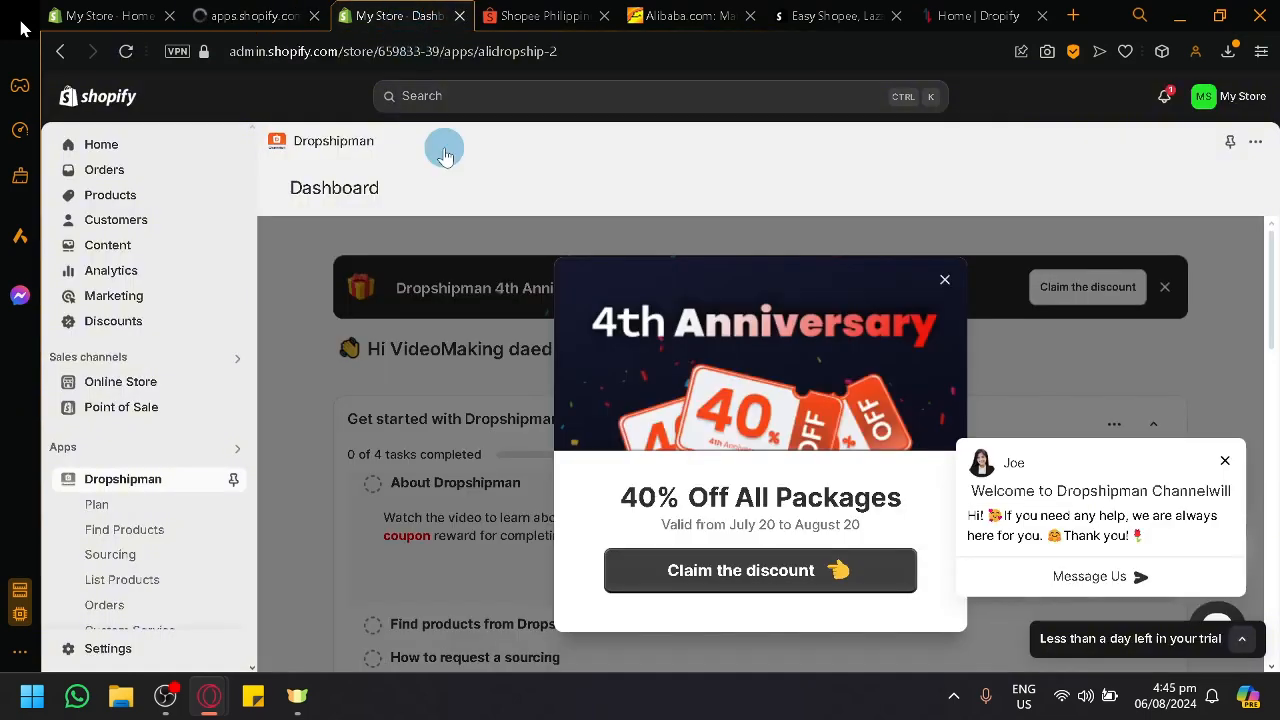
{"action": "left_click", "coordinate": [947, 287]}
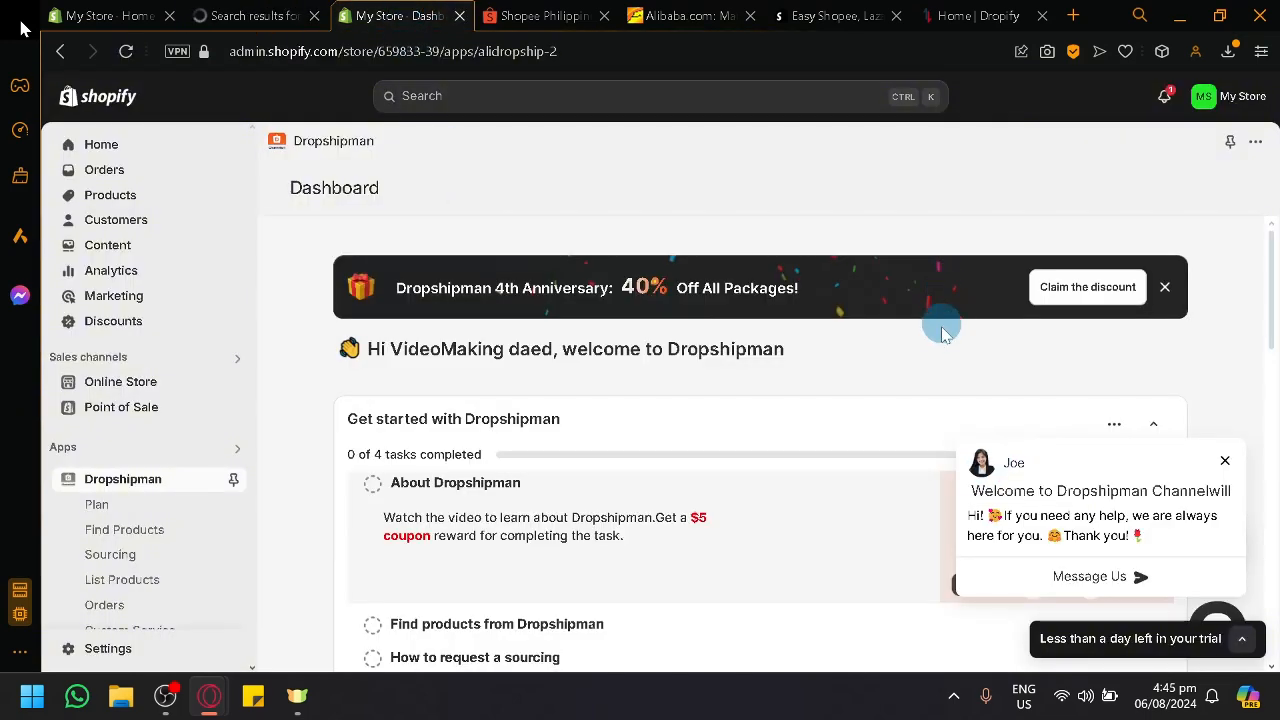
{"action": "scroll", "coordinate": [677, 428], "scroll_direction": "down", "scroll_amount": 5}
{"action": "scroll", "coordinate": [670, 430], "scroll_direction": "up", "scroll_amount": 3}
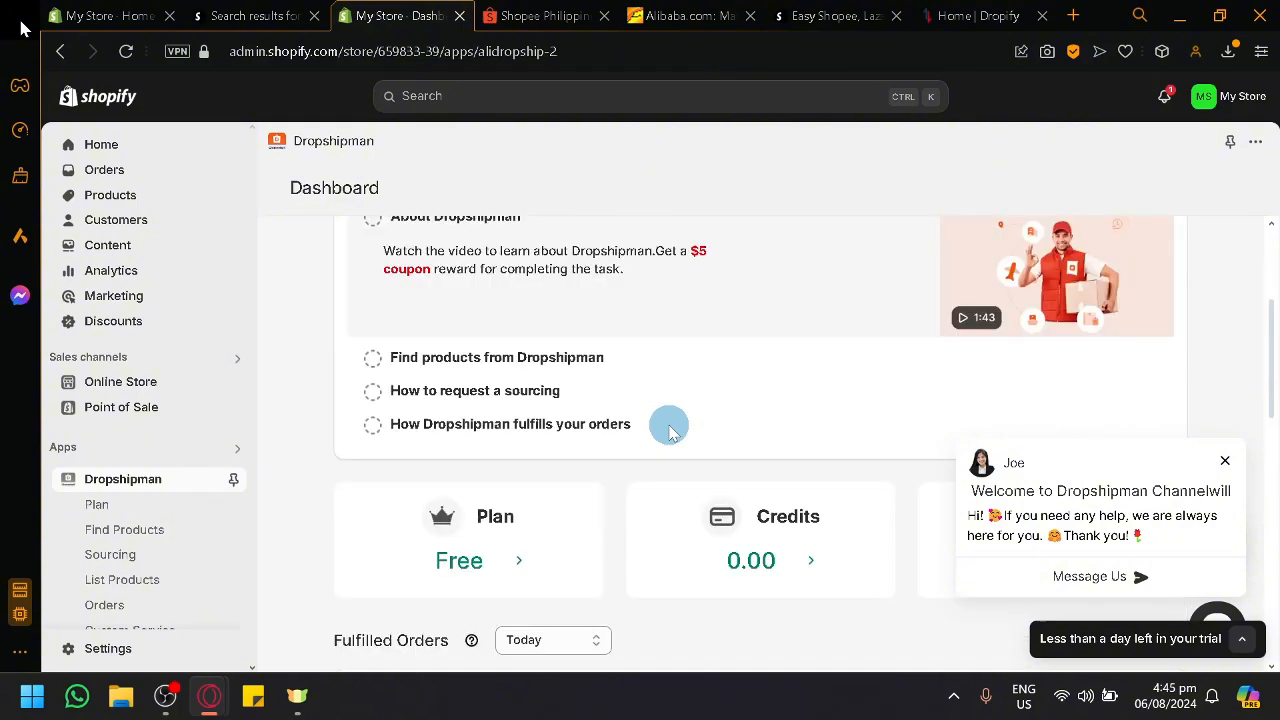
{"action": "scroll", "coordinate": [600, 343], "scroll_direction": "down", "scroll_amount": 10}
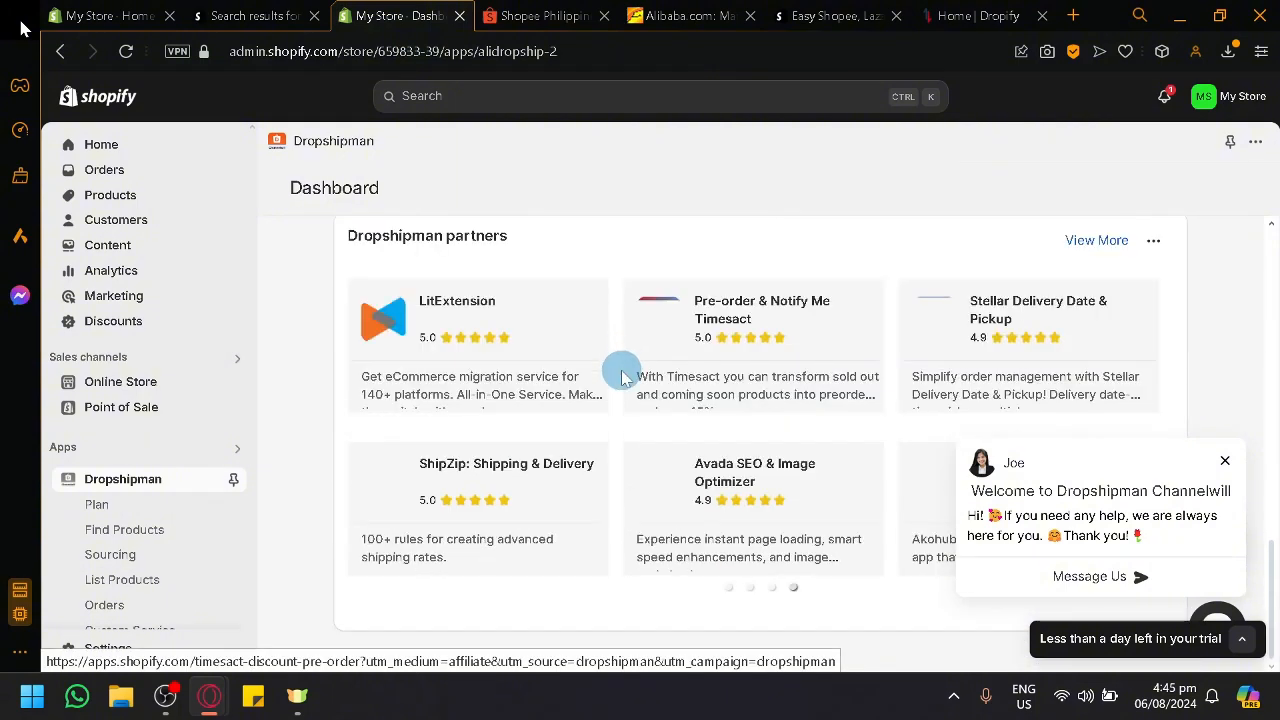
{"action": "scroll", "coordinate": [138, 528], "scroll_direction": "down", "scroll_amount": 1}
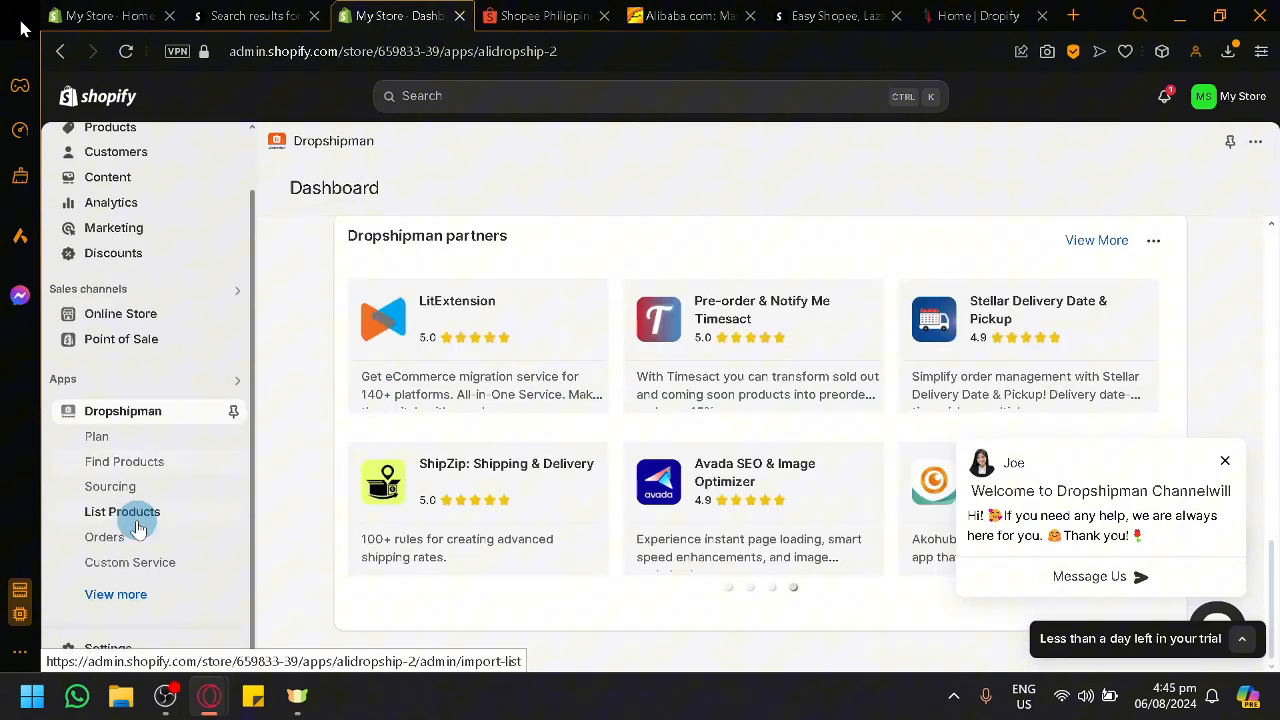
Open Dropshipman's Find Products page, dismiss the support chat and the recommended picks dialog, and look over the product catalogue
{"action": "left_click", "coordinate": [134, 468]}
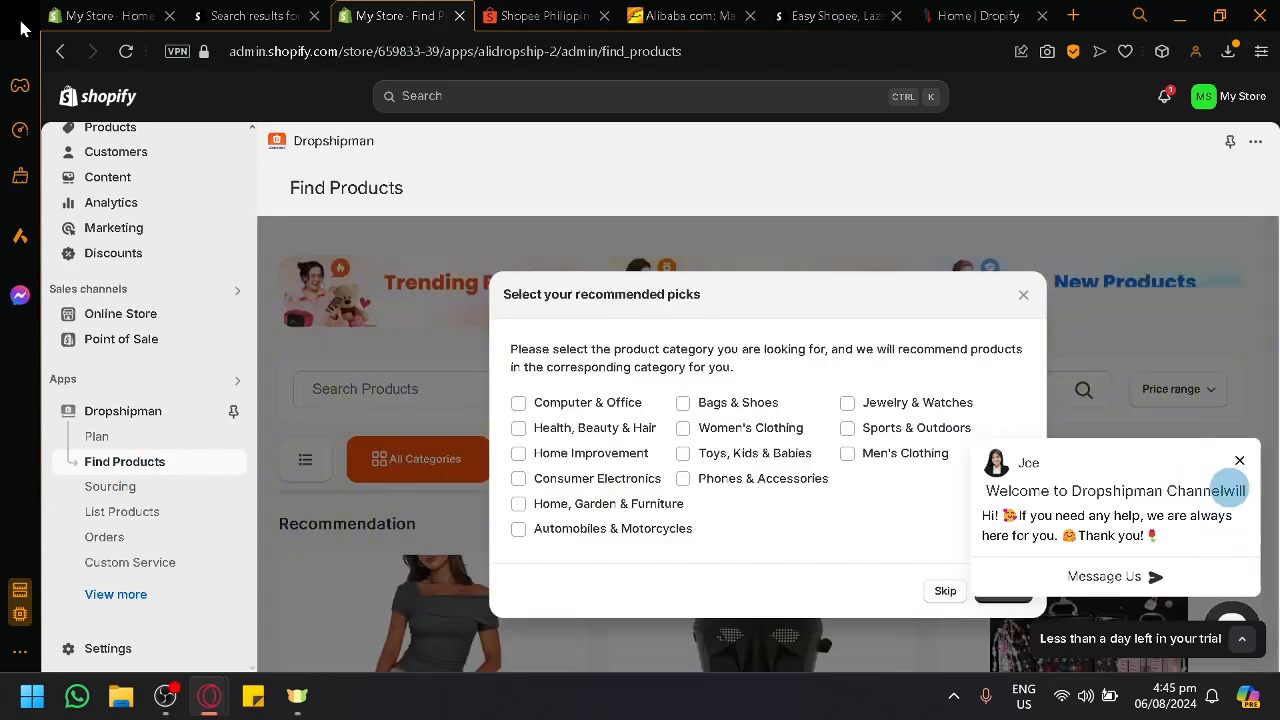
{"action": "left_click", "coordinate": [1239, 460]}
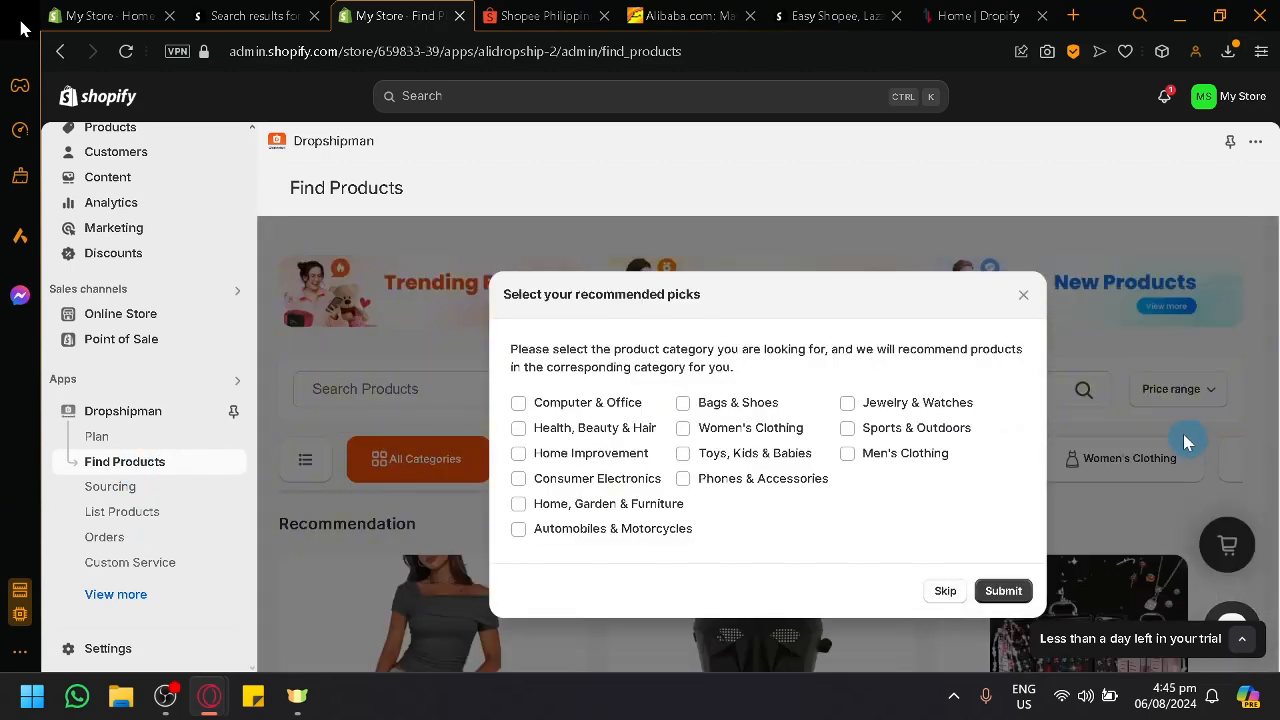
{"action": "left_click", "coordinate": [1023, 296]}
{"action": "scroll", "coordinate": [1028, 360], "scroll_direction": "down", "scroll_amount": 5}
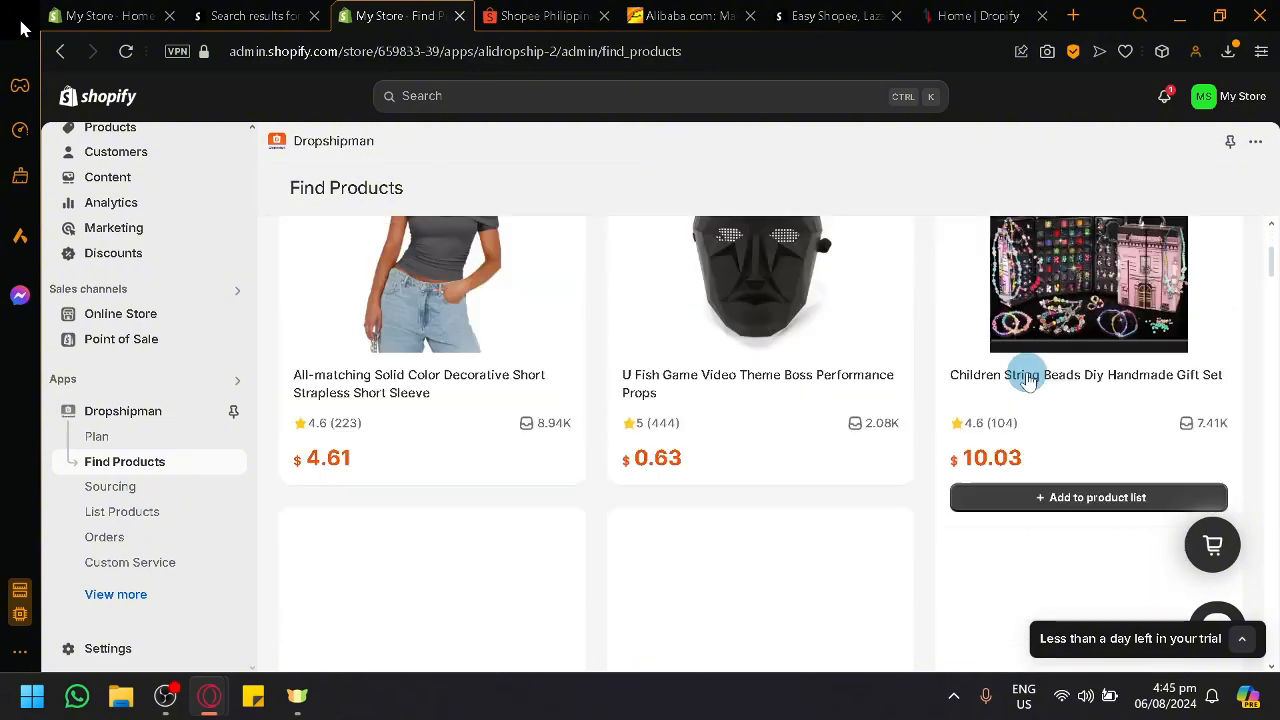
{"action": "scroll", "coordinate": [1028, 380], "scroll_direction": "up", "scroll_amount": 5}
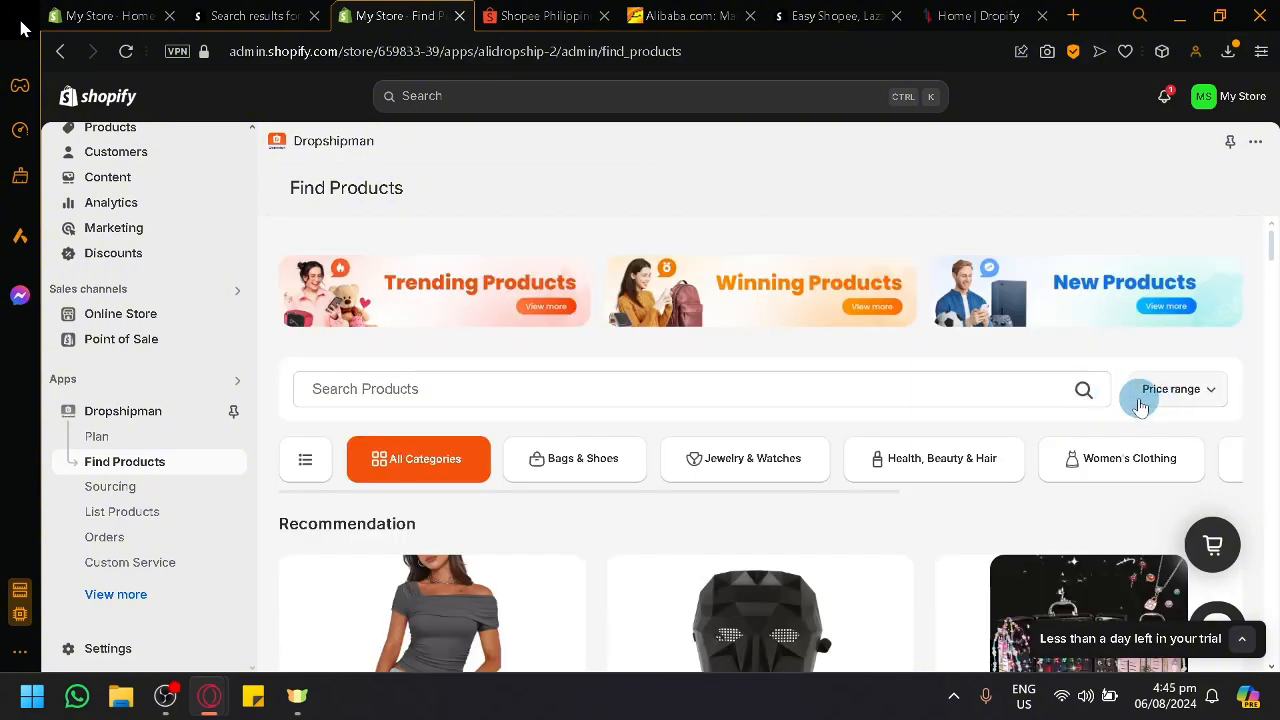
Open Dropshipman's Sourcing page and look at its My Quote and Shopify Order views
{"action": "left_click", "coordinate": [150, 489]}
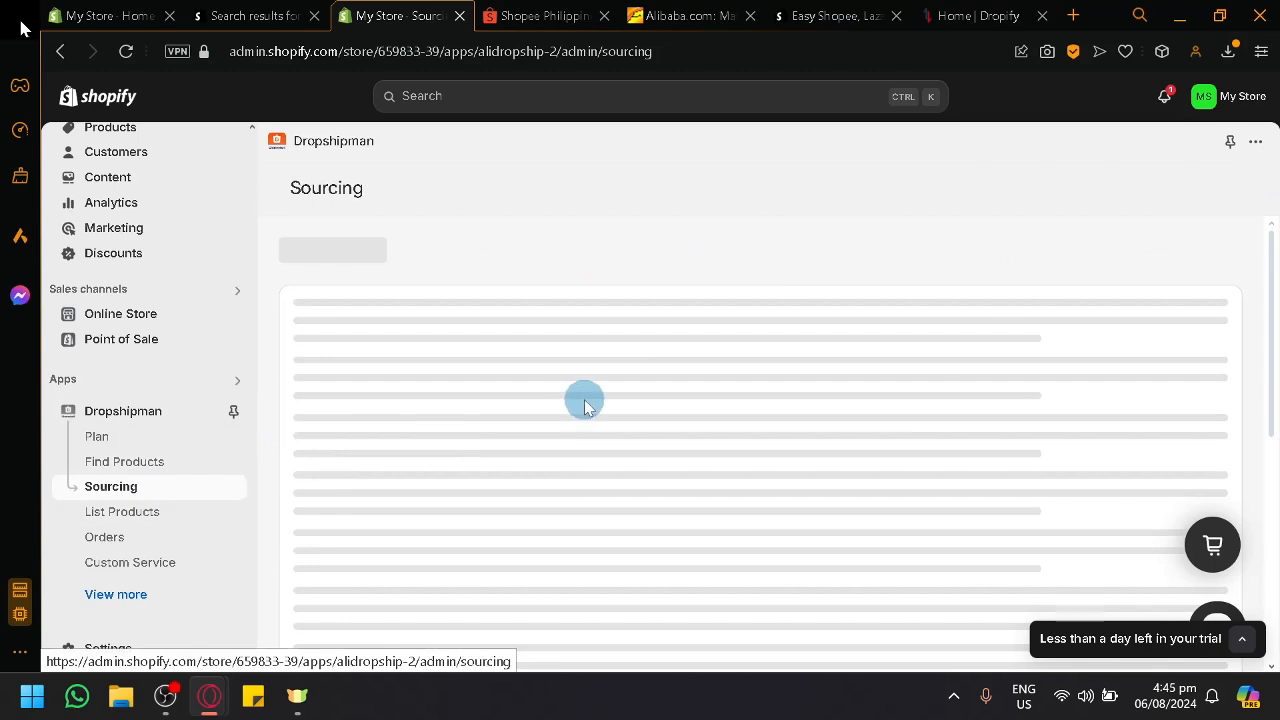
{"action": "scroll", "coordinate": [578, 424], "scroll_direction": "down", "scroll_amount": 2}
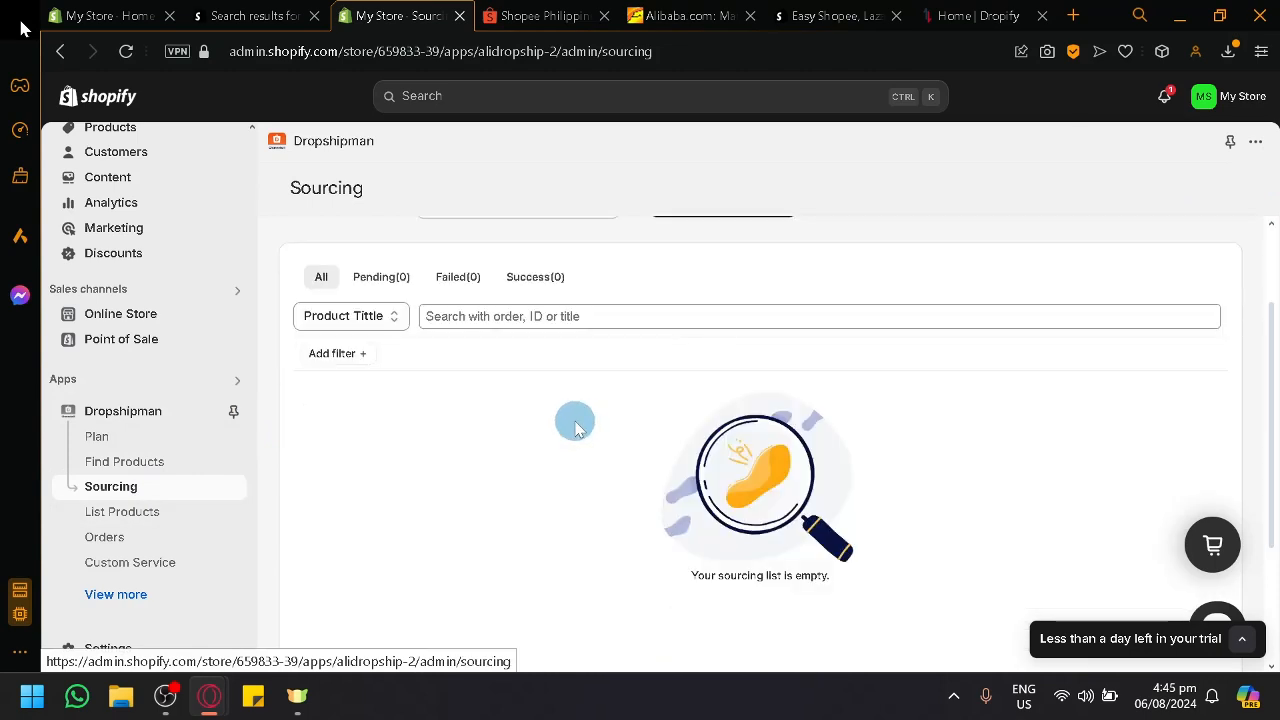
{"action": "scroll", "coordinate": [578, 418], "scroll_direction": "up", "scroll_amount": 2}
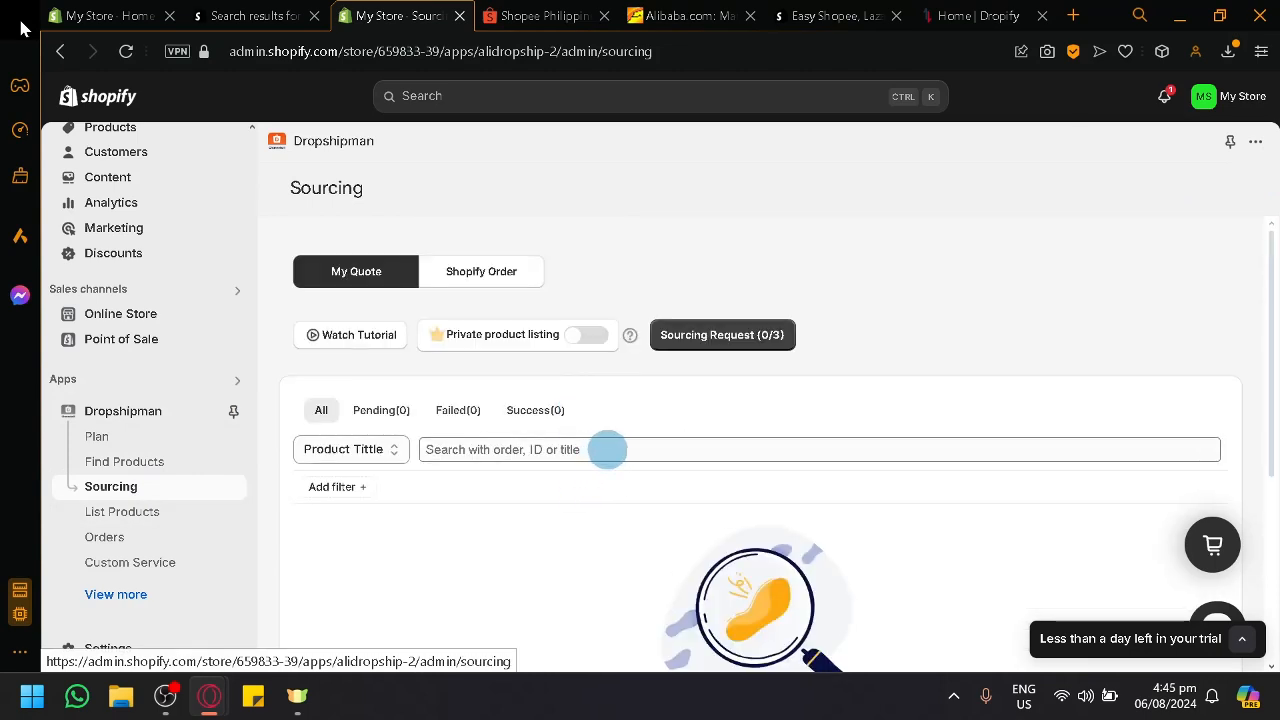
{"action": "left_click", "coordinate": [481, 271]}
{"action": "left_click", "coordinate": [400, 272]}
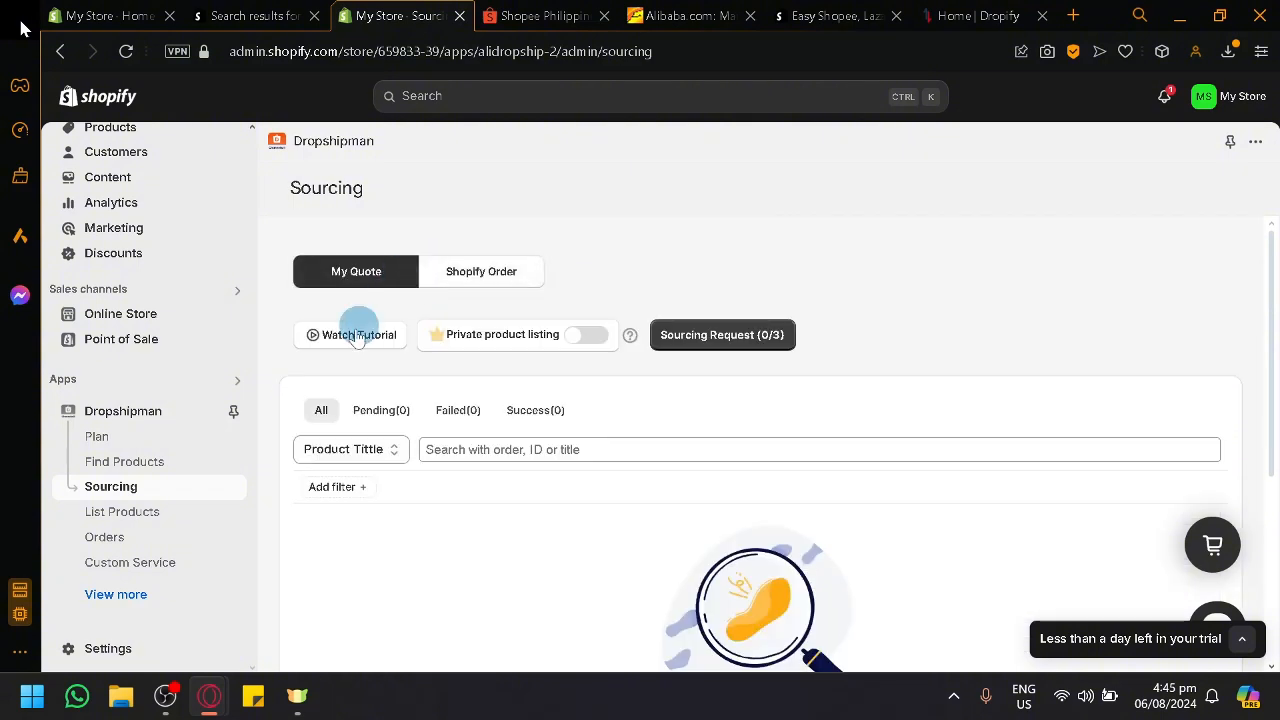
Expand the list of Dropshipman pages and look at Partnership and Recommended Apps
{"action": "left_click", "coordinate": [116, 595]}
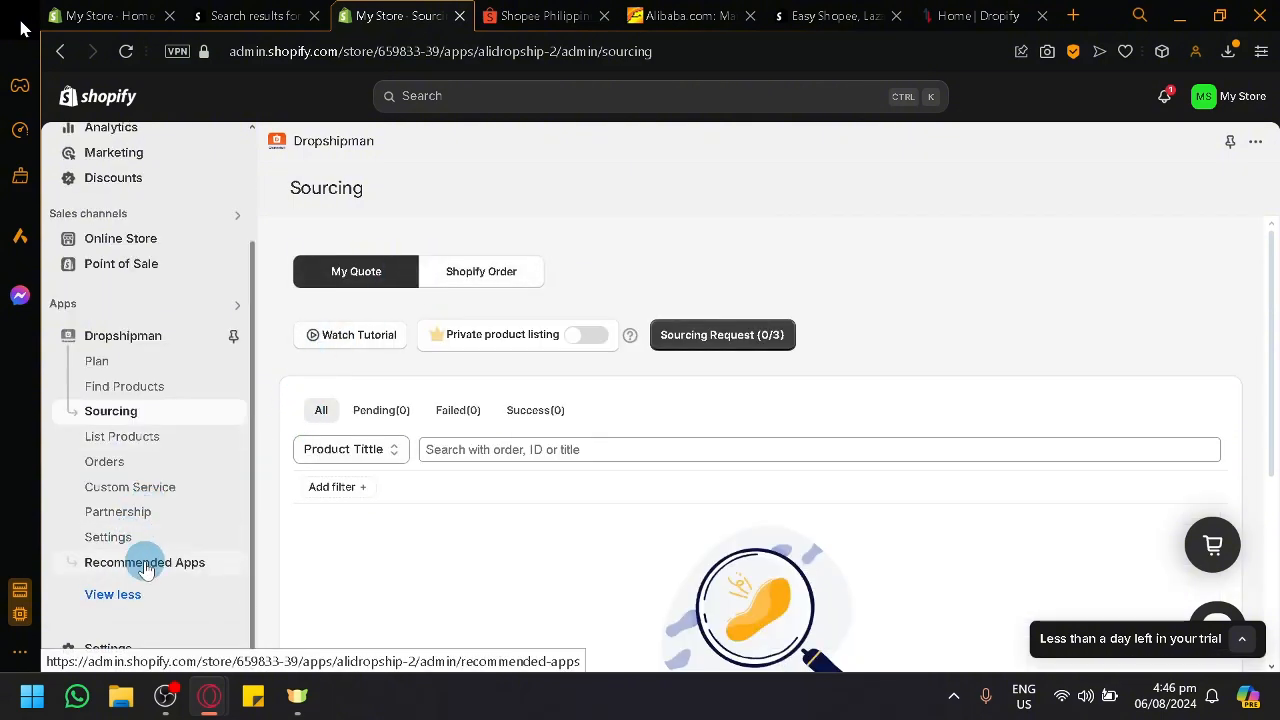
{"action": "left_click", "coordinate": [148, 519]}
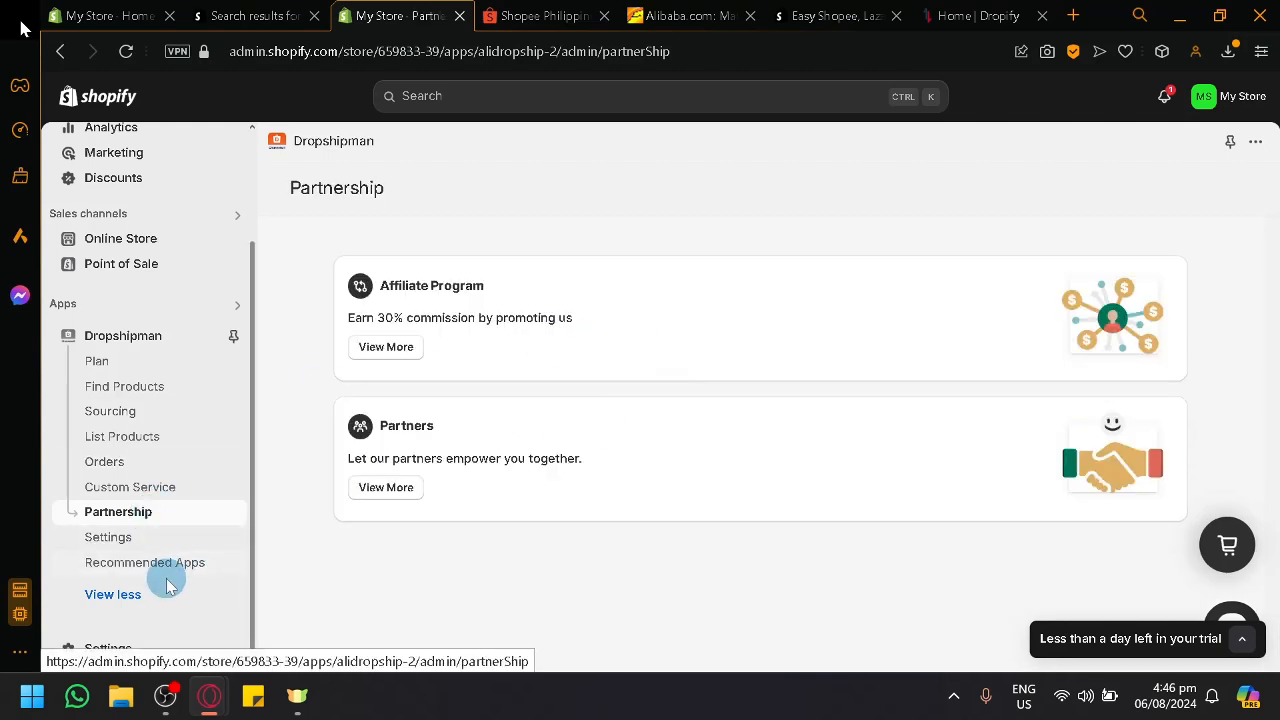
{"action": "left_click", "coordinate": [158, 566]}
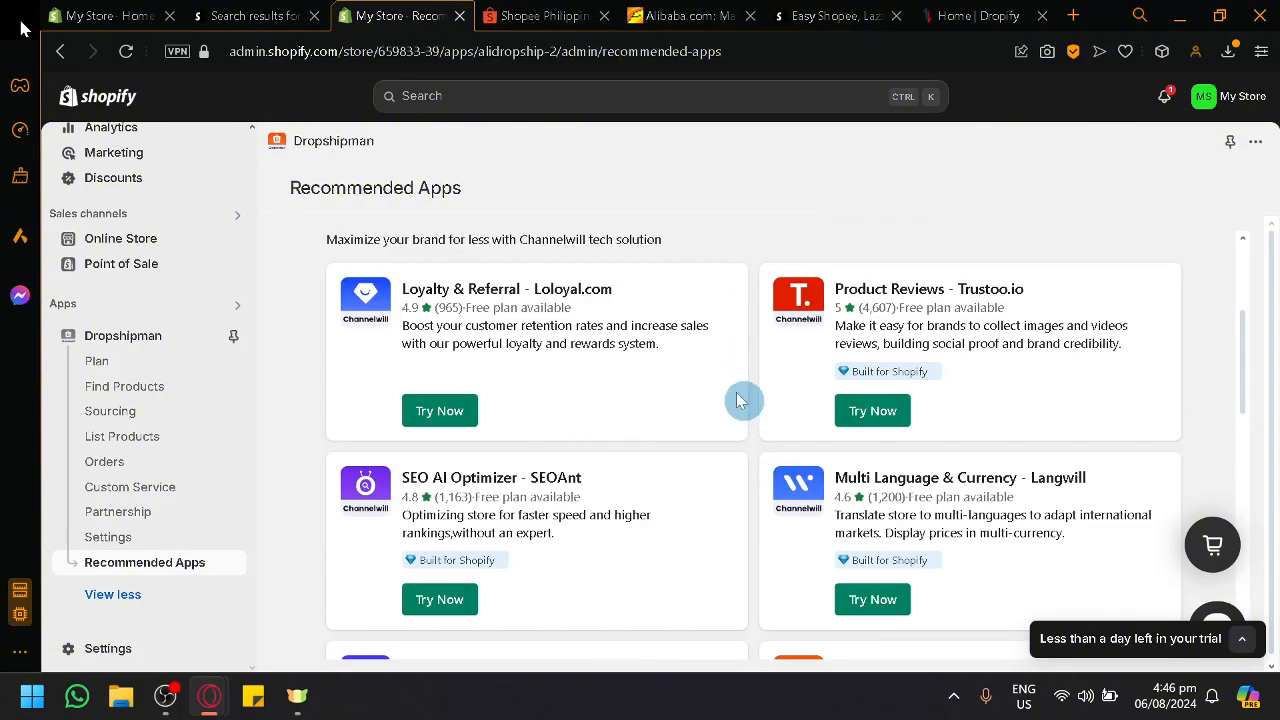
{"action": "left_click", "coordinate": [125, 388]}
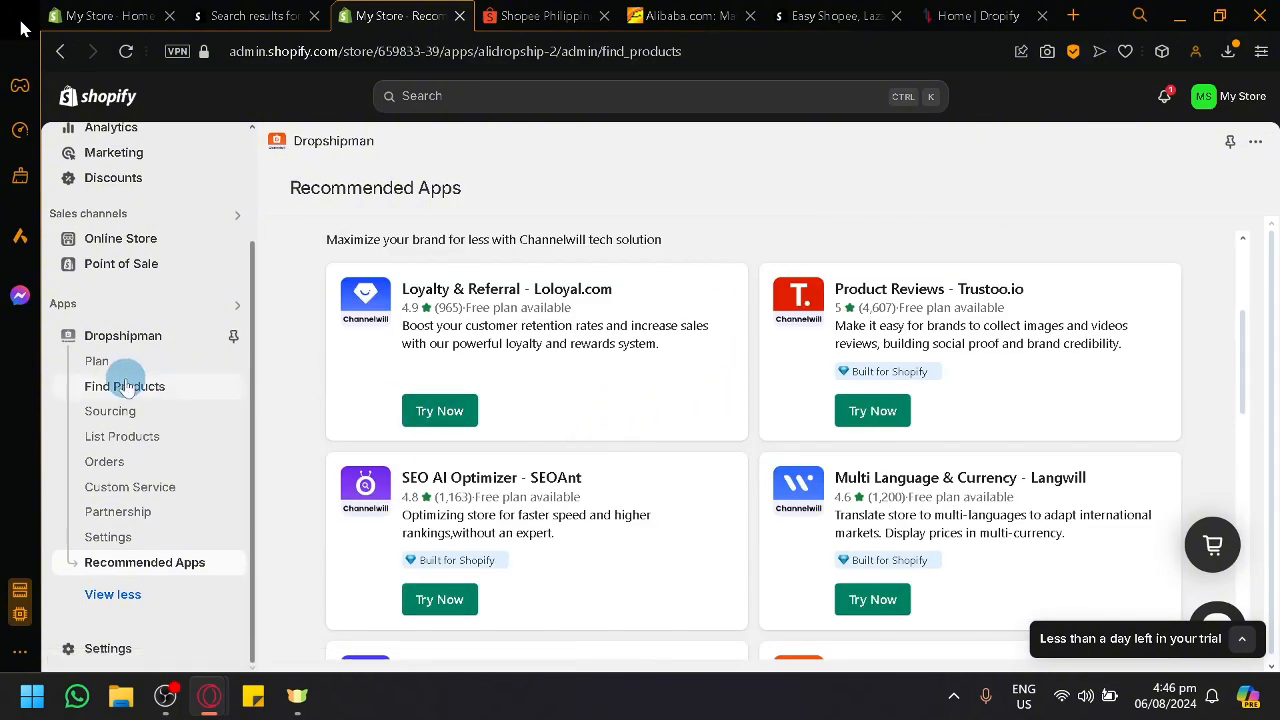
Open Dropshipman's Plan page and compare the prices and features of the PLUS, PRO and BASIC plans
{"action": "left_click", "coordinate": [113, 365]}
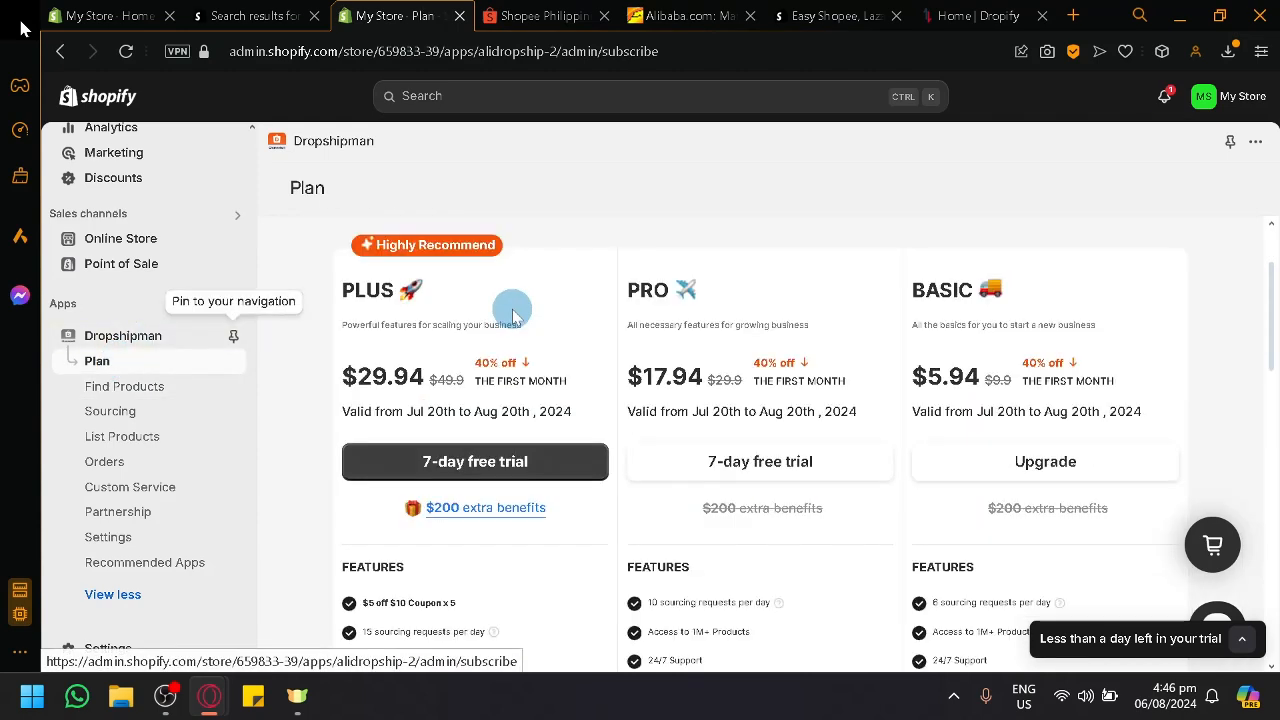
{"action": "scroll", "coordinate": [640, 400], "scroll_direction": "down", "scroll_amount": 3}
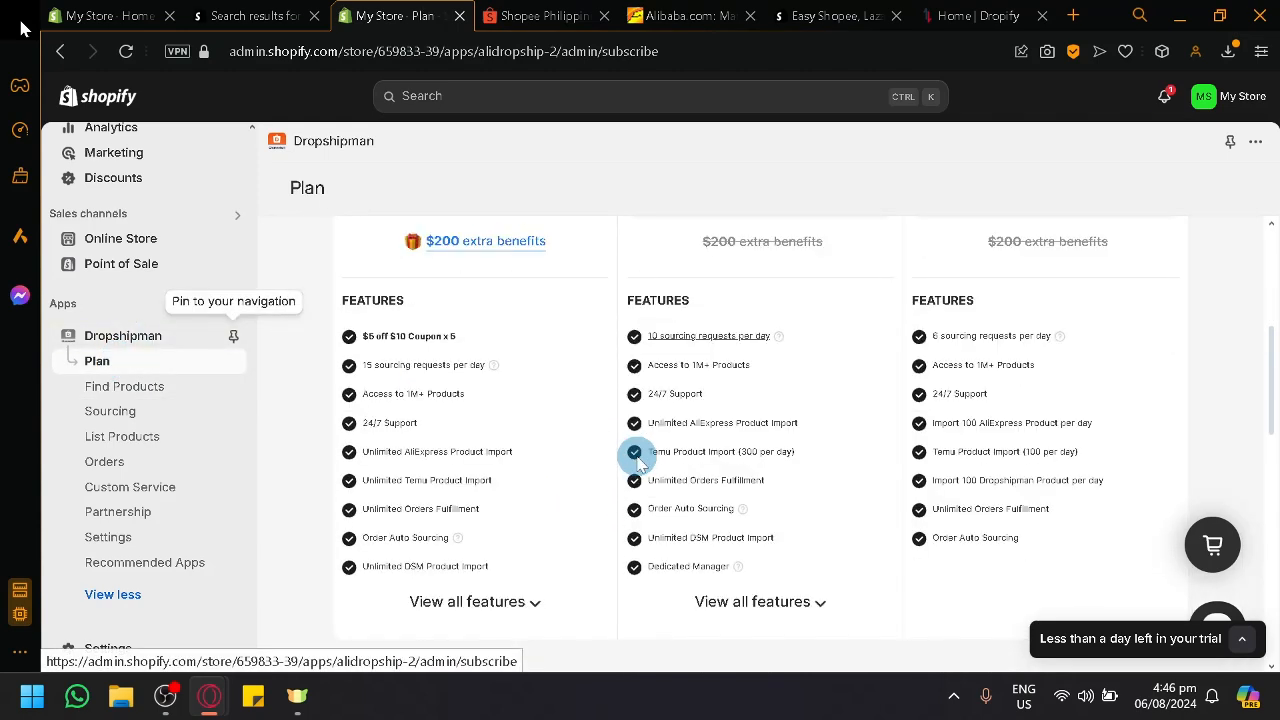
{"action": "scroll", "coordinate": [606, 428], "scroll_direction": "up", "scroll_amount": 3}
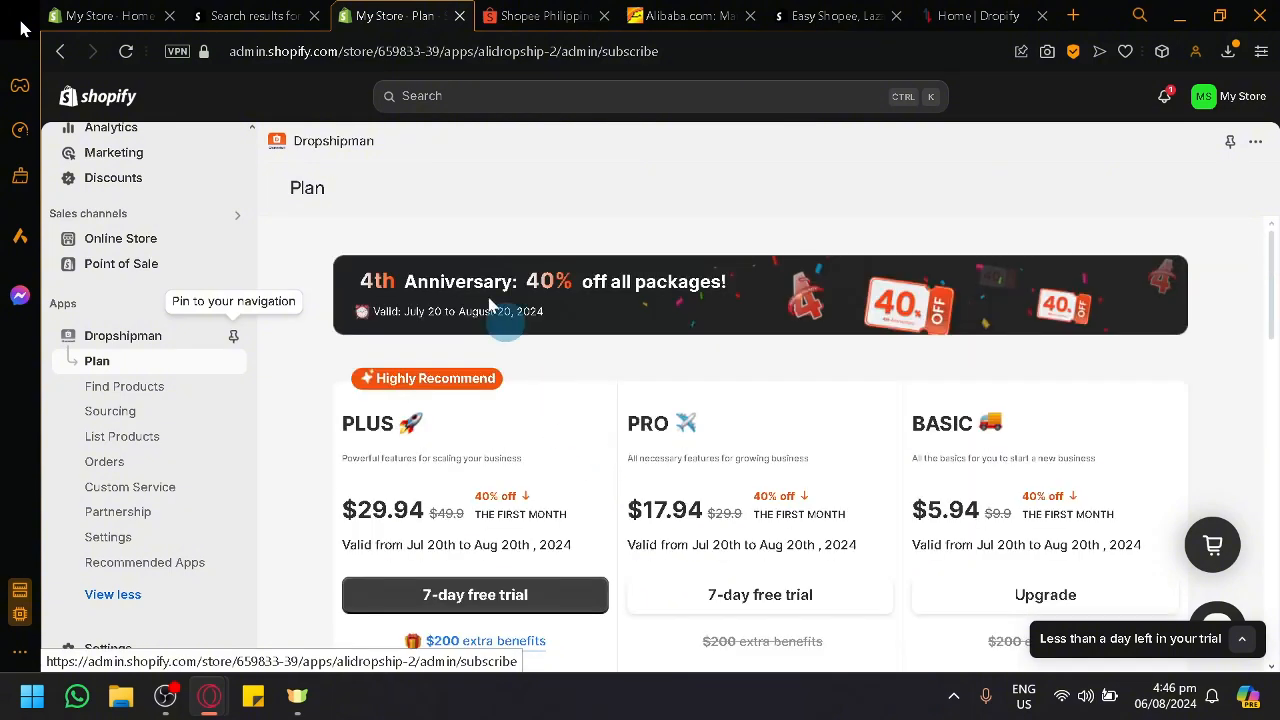
Go back to the "shopee" app results and open the Easy Shopee, Lazada & TikTok app listing
{"action": "left_click", "coordinate": [240, 15]}
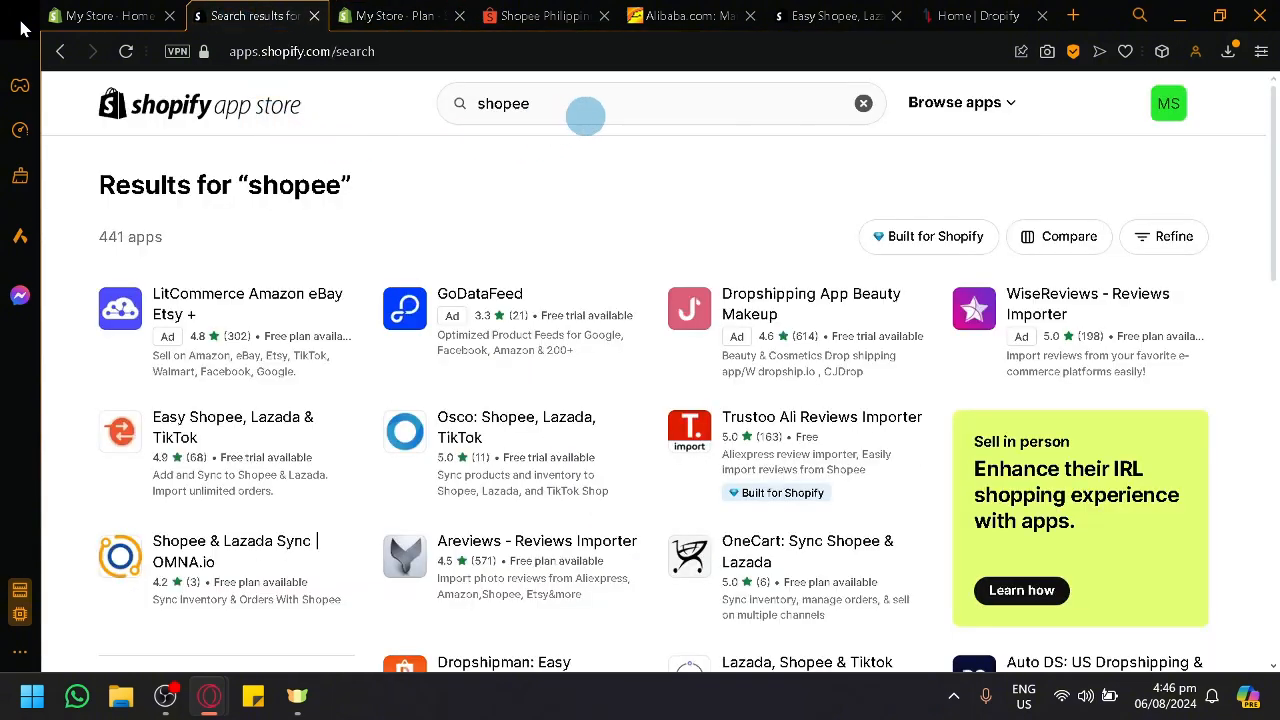
{"action": "left_click", "coordinate": [185, 444]}
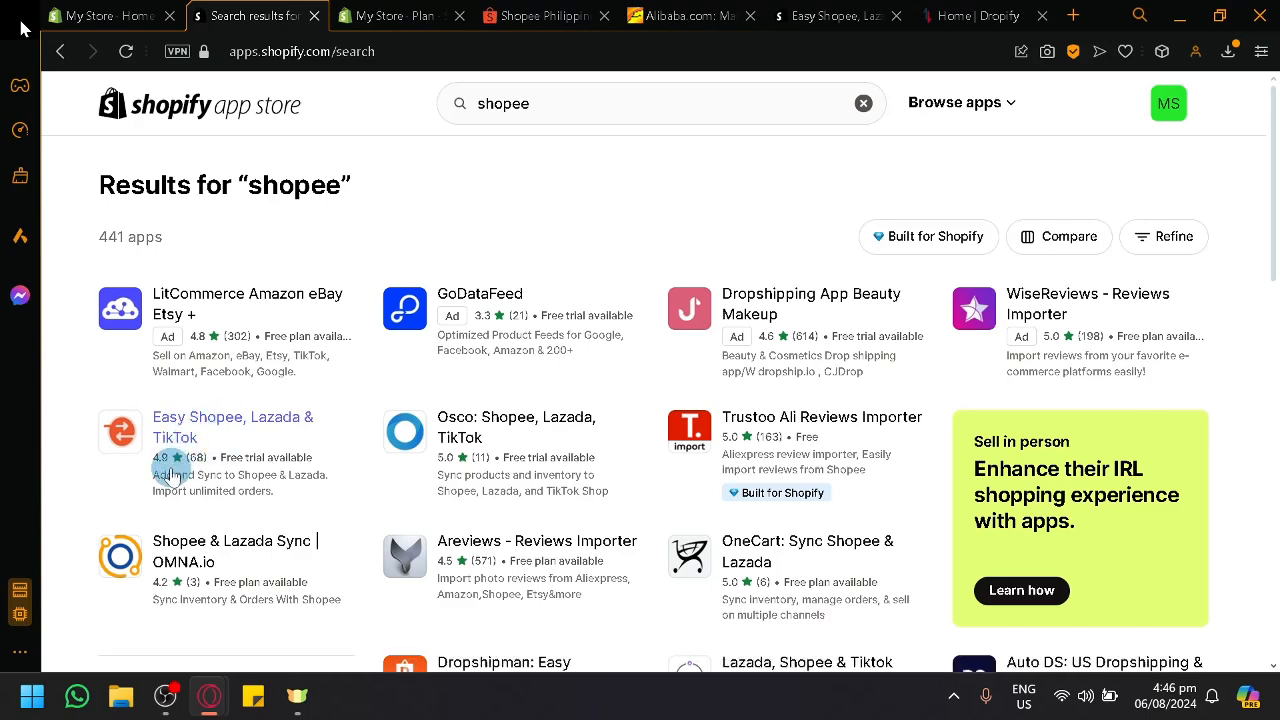
{"action": "left_click", "coordinate": [176, 440]}
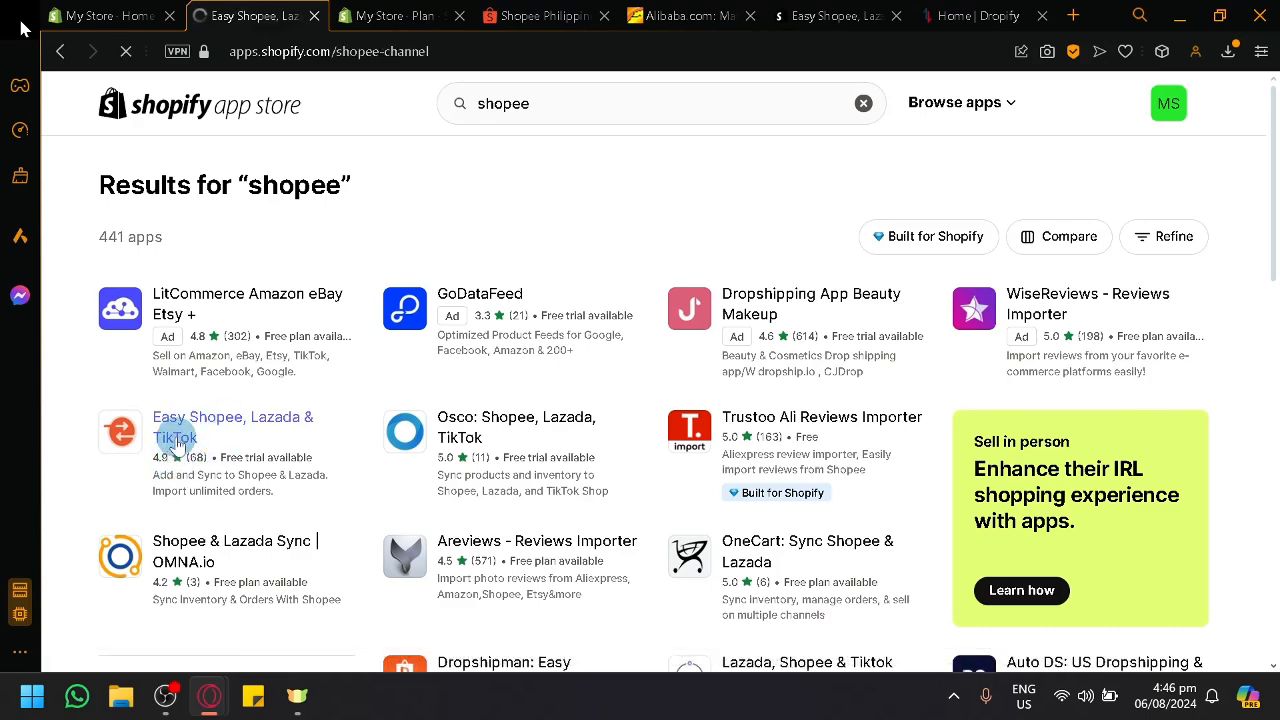
Read the Easy Shopee, Lazada & TikTok listing, checking its sync features, supported marketplaces and pricing plans
{"action": "scroll", "coordinate": [517, 424], "scroll_direction": "down", "scroll_amount": 2}
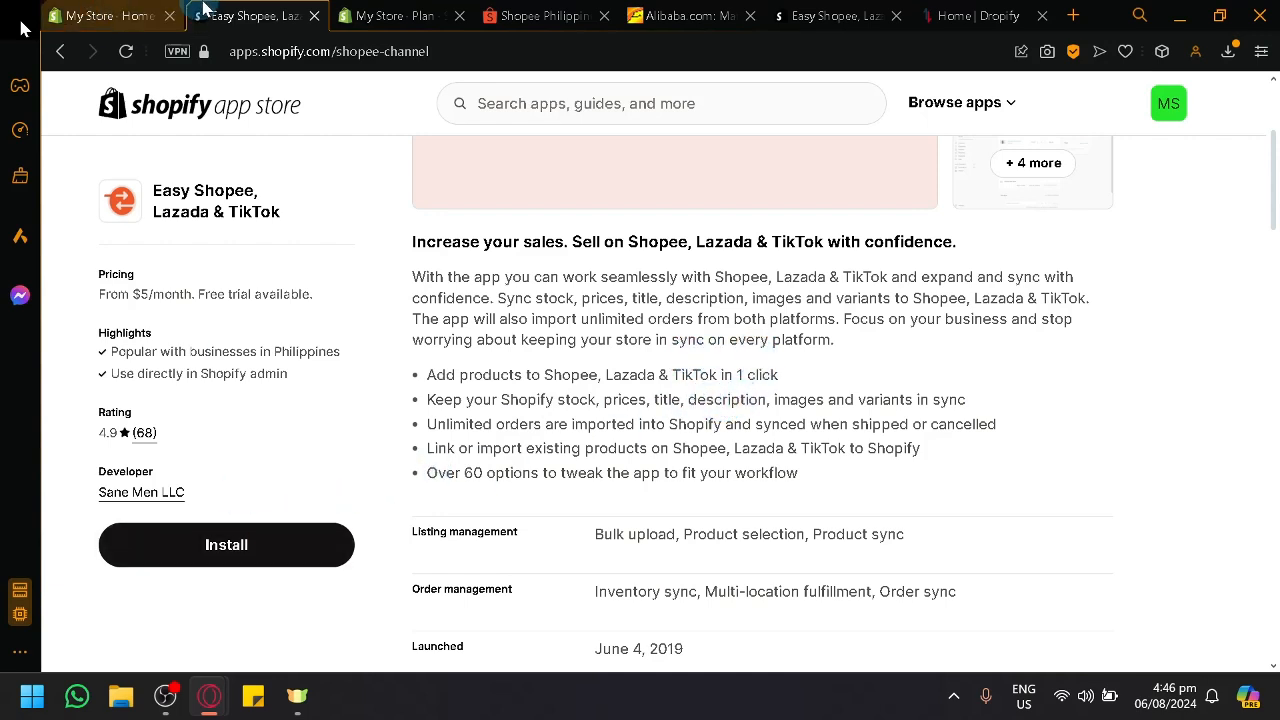
{"action": "left_click", "coordinate": [150, 15]}
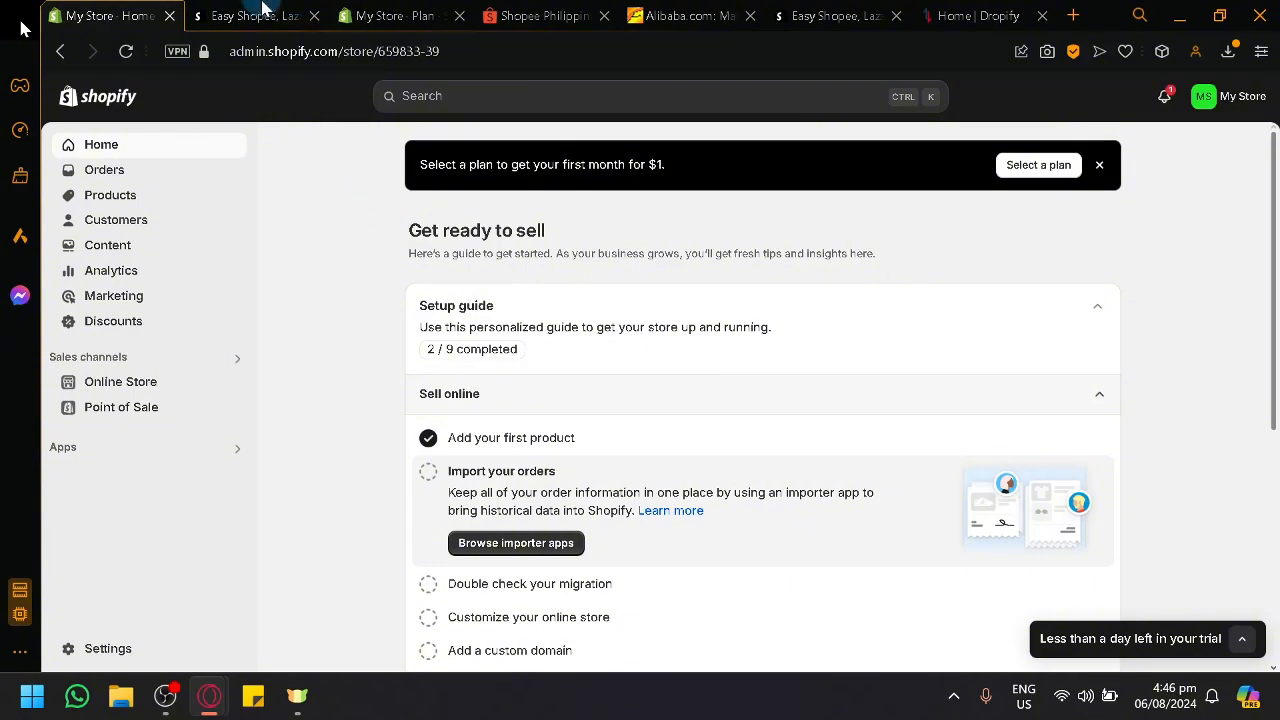
{"action": "left_click", "coordinate": [258, 15]}
{"action": "scroll", "coordinate": [560, 440], "scroll_direction": "down", "scroll_amount": 4}
{"action": "scroll", "coordinate": [583, 418], "scroll_direction": "up", "scroll_amount": 1}
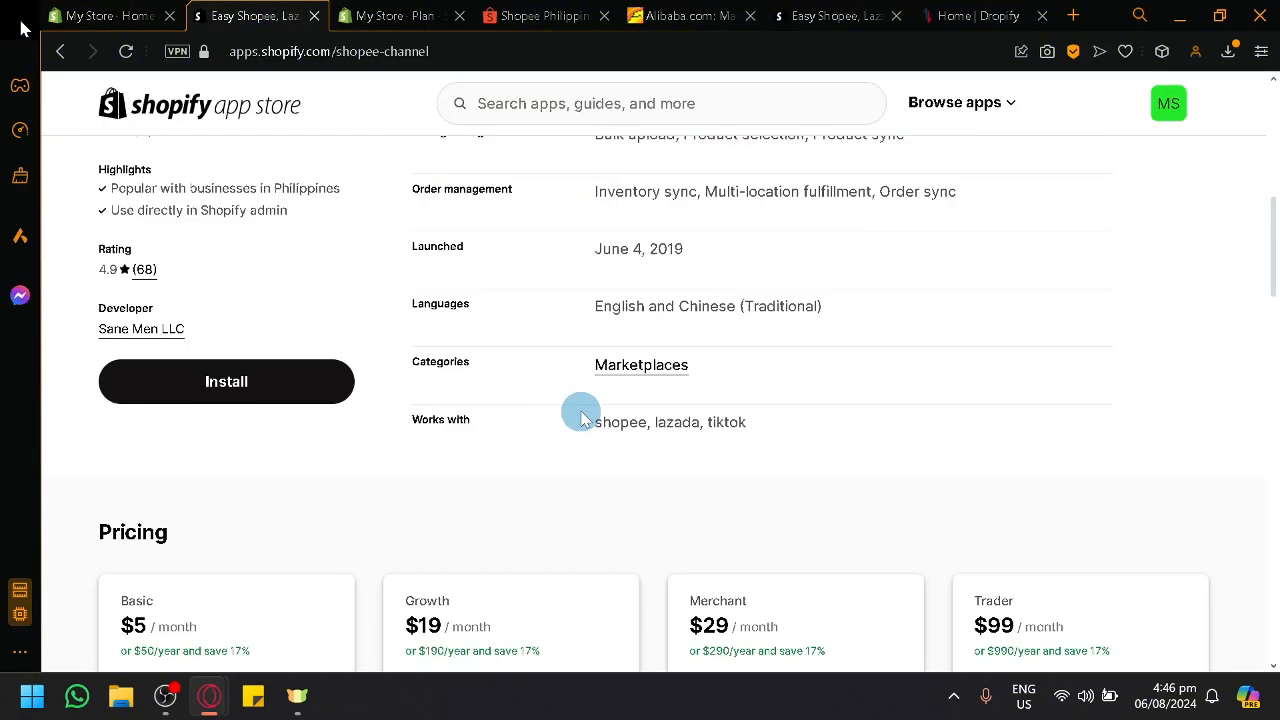
Look at the open Alibaba and Shopee Philippines pages and return to the Easy Shopee, Lazada & TikTok listing
{"action": "scroll", "coordinate": [560, 395], "scroll_direction": "down", "scroll_amount": 1}
{"action": "scroll", "coordinate": [571, 394], "scroll_direction": "up", "scroll_amount": 5}
{"action": "left_click", "coordinate": [615, 12]}
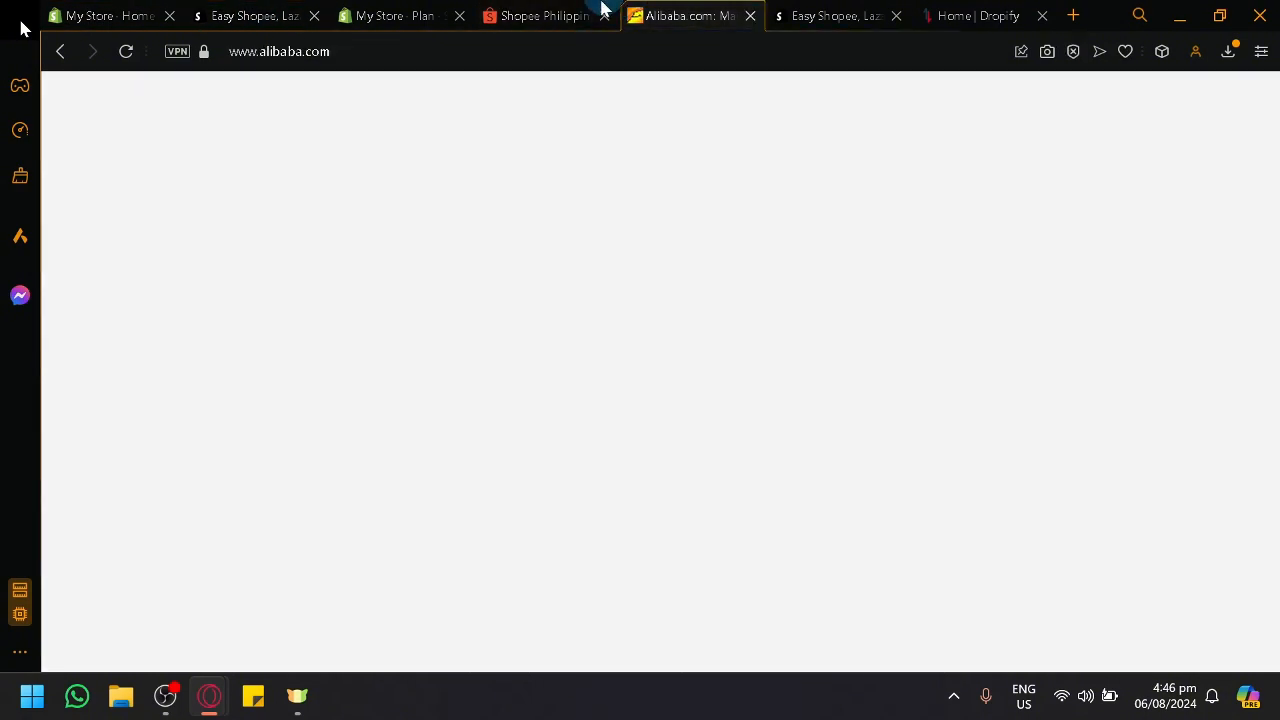
{"action": "left_click", "coordinate": [592, 12]}
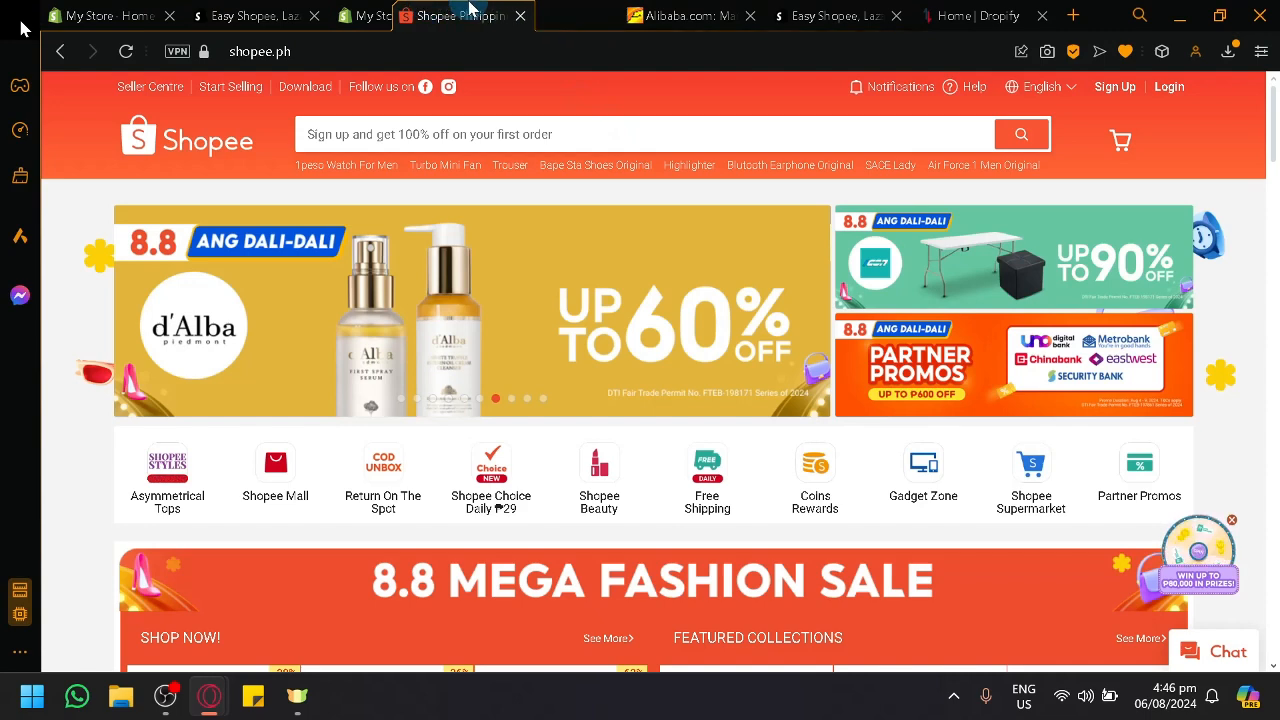
{"action": "left_click", "coordinate": [297, 12]}
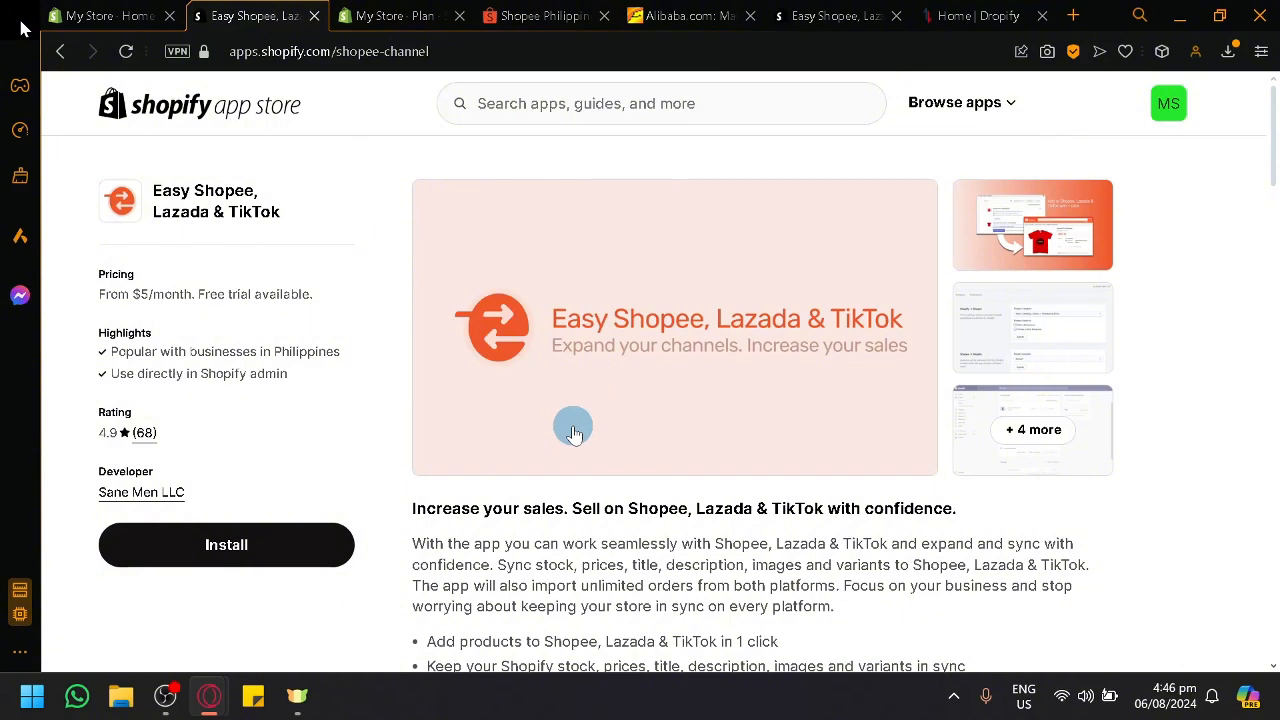
Open the Shopify store's Products page and look through the listed products
{"action": "left_click", "coordinate": [97, 10]}
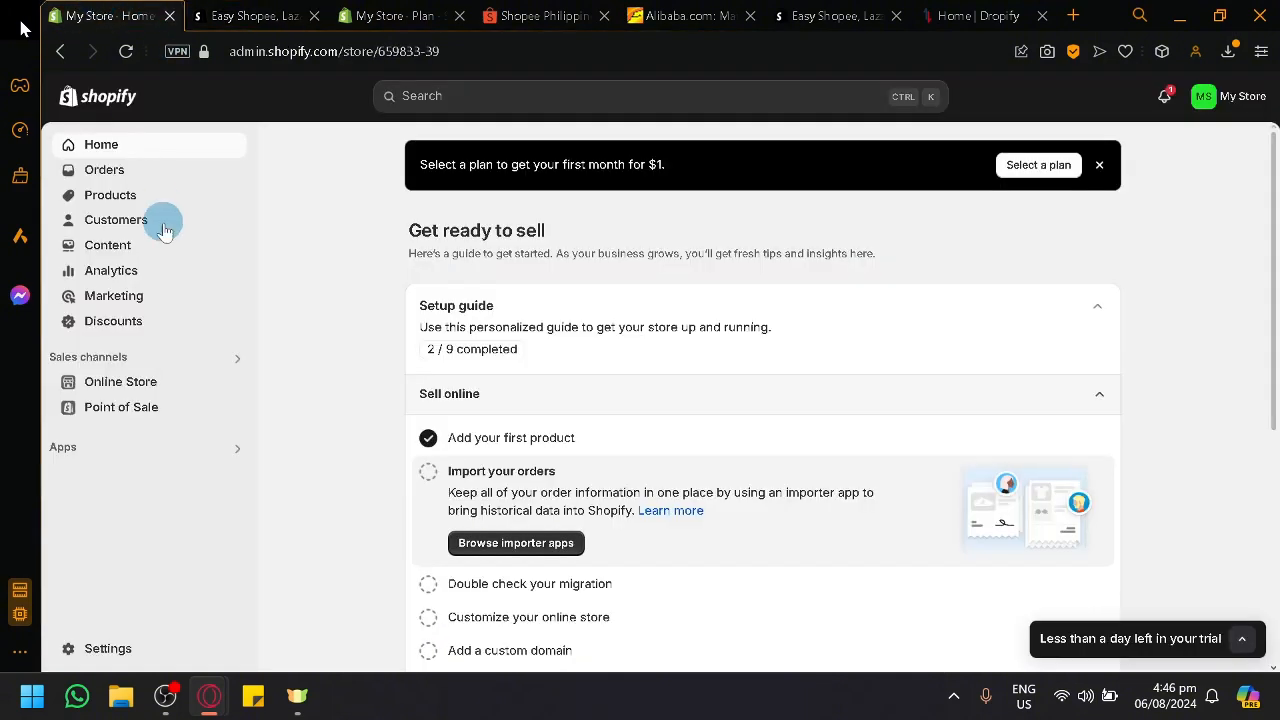
{"action": "left_click", "coordinate": [112, 196]}
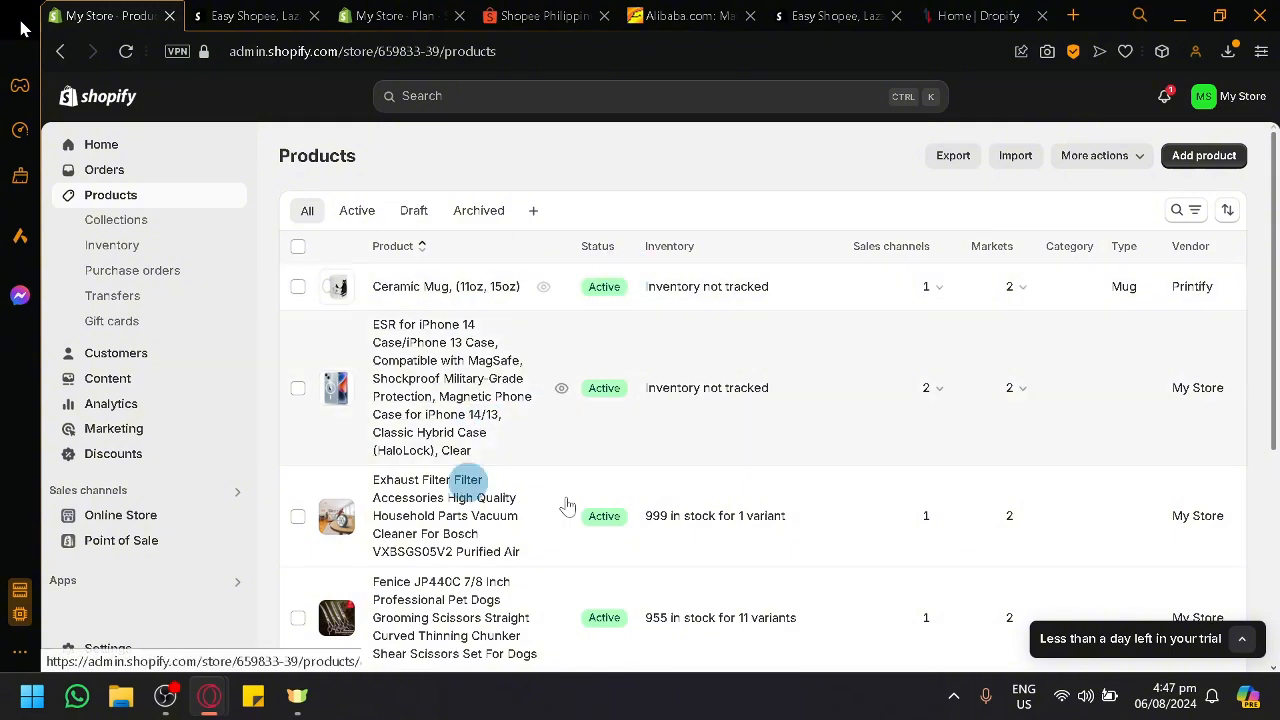
{"action": "scroll", "coordinate": [545, 360], "scroll_direction": "down", "scroll_amount": 3}
{"action": "scroll", "coordinate": [550, 380], "scroll_direction": "up", "scroll_amount": 5}
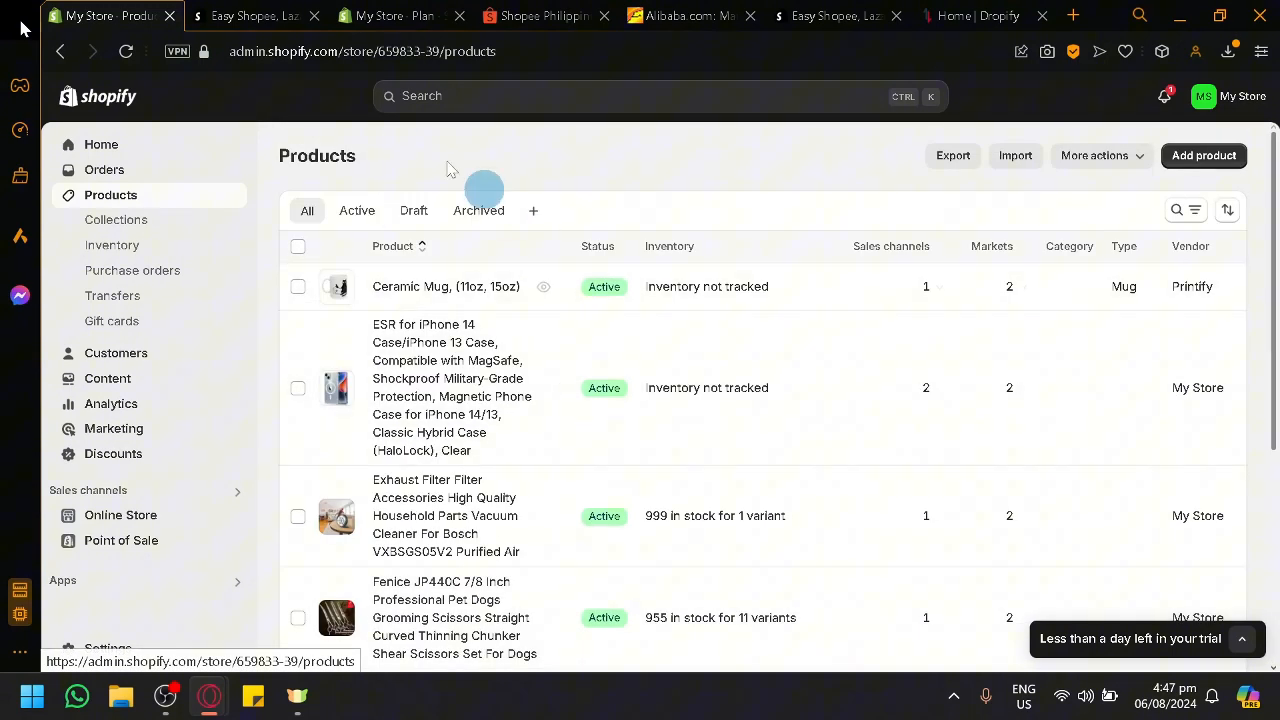
Open Dropshipman's Find Products page and browse the recommended products
{"action": "left_click", "coordinate": [362, 12]}
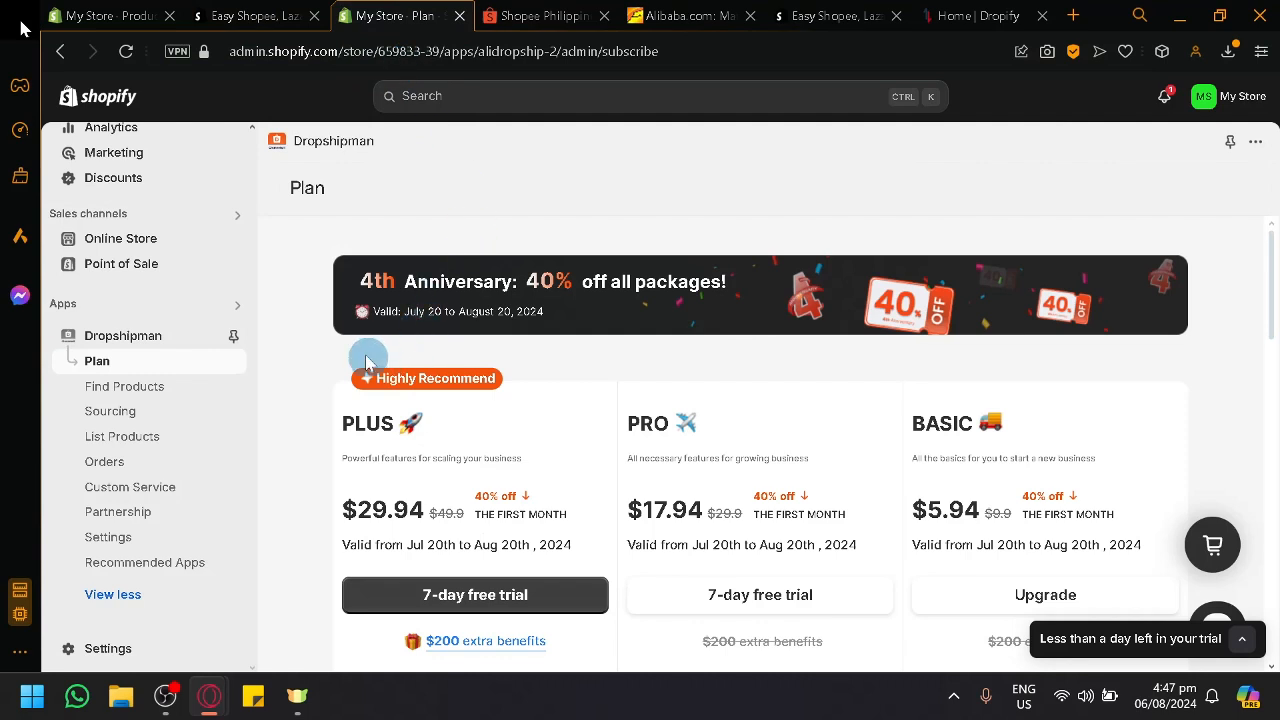
{"action": "left_click", "coordinate": [130, 389]}
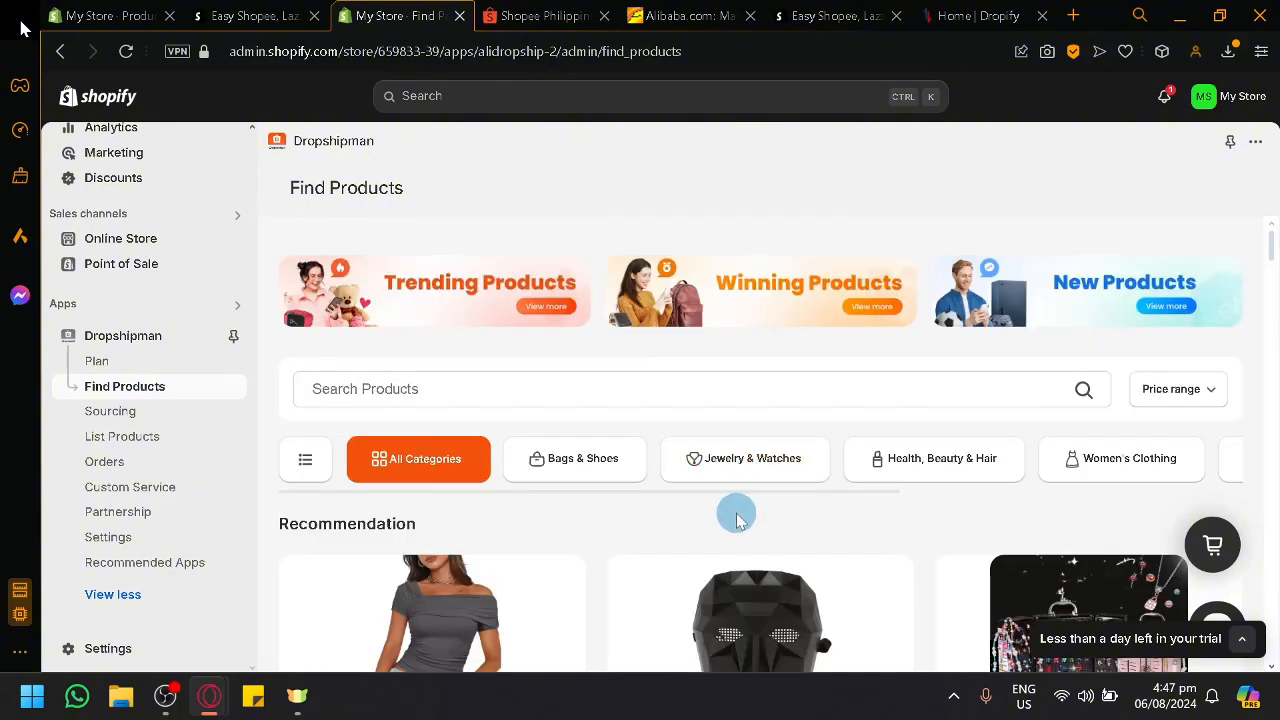
{"action": "scroll", "coordinate": [740, 515], "scroll_direction": "down", "scroll_amount": 1}
{"action": "scroll", "coordinate": [785, 540], "scroll_direction": "up", "scroll_amount": 1}
{"action": "scroll", "coordinate": [654, 503], "scroll_direction": "down", "scroll_amount": 1}
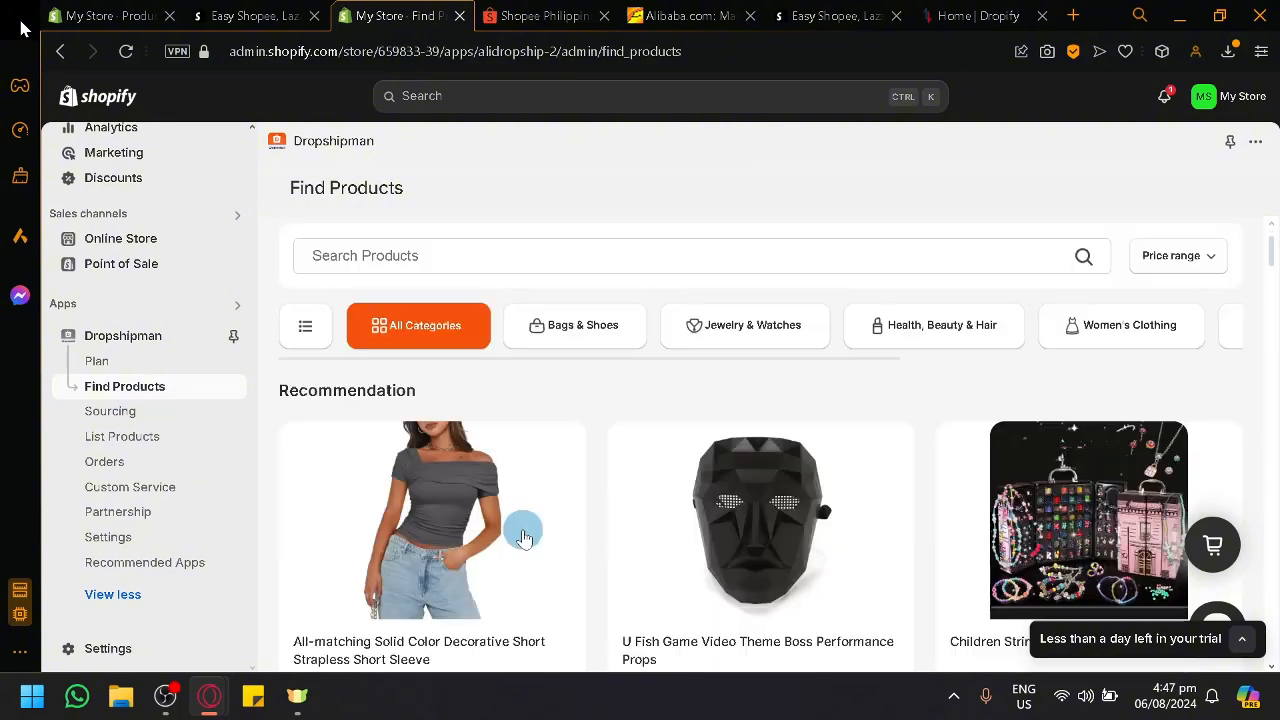
{"action": "scroll", "coordinate": [523, 537], "scroll_direction": "down", "scroll_amount": 5}
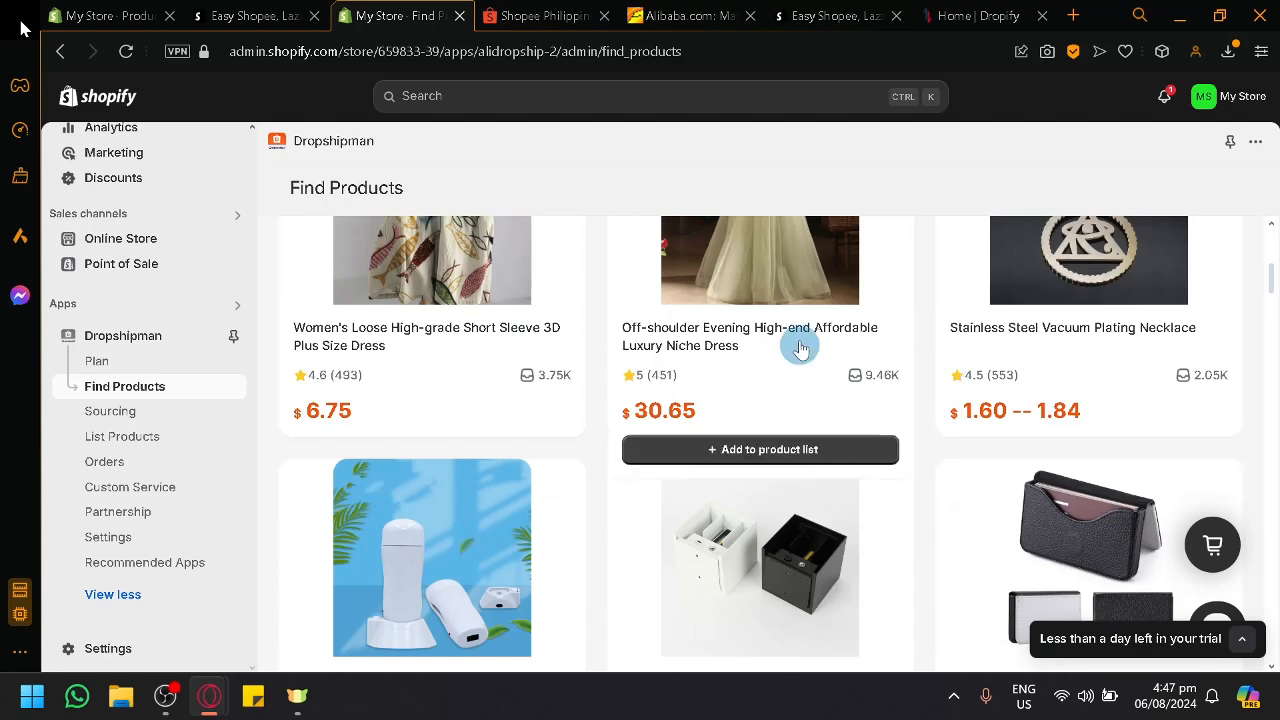
{"action": "scroll", "coordinate": [785, 343], "scroll_direction": "up", "scroll_amount": 6}
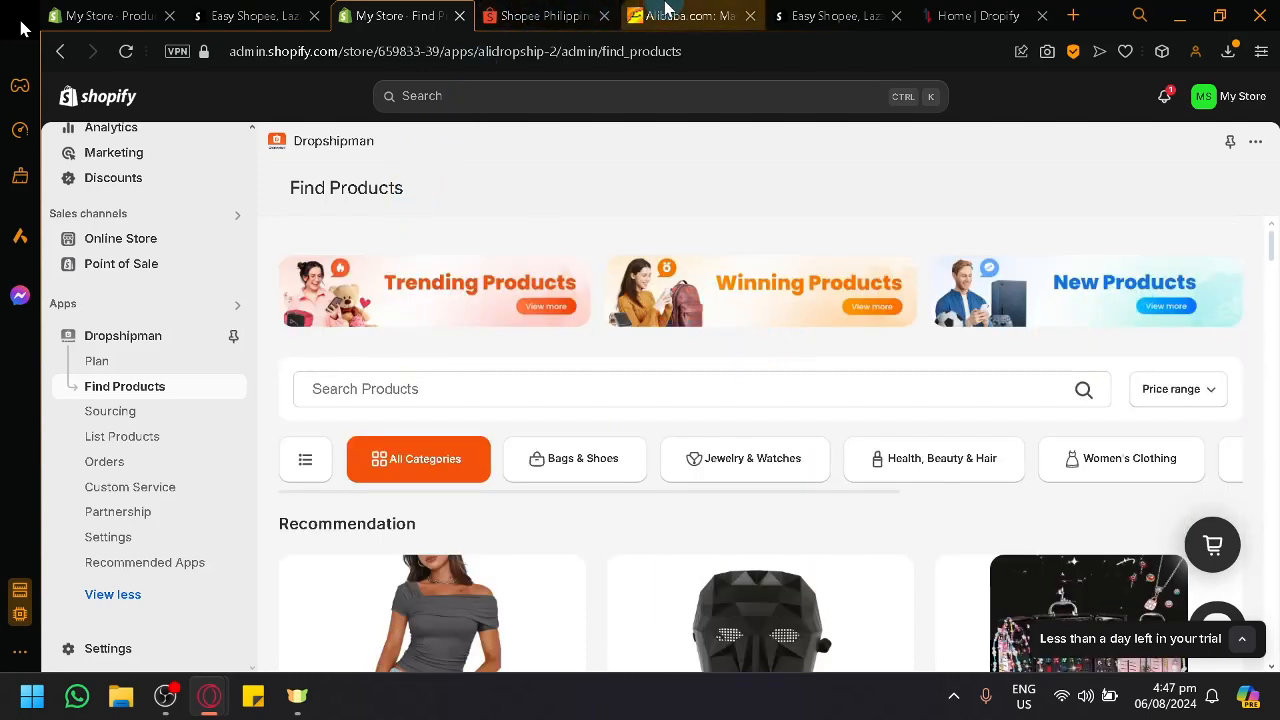
Check the product category list in Find Products and look further through the recommended items
{"action": "left_click", "coordinate": [304, 459]}
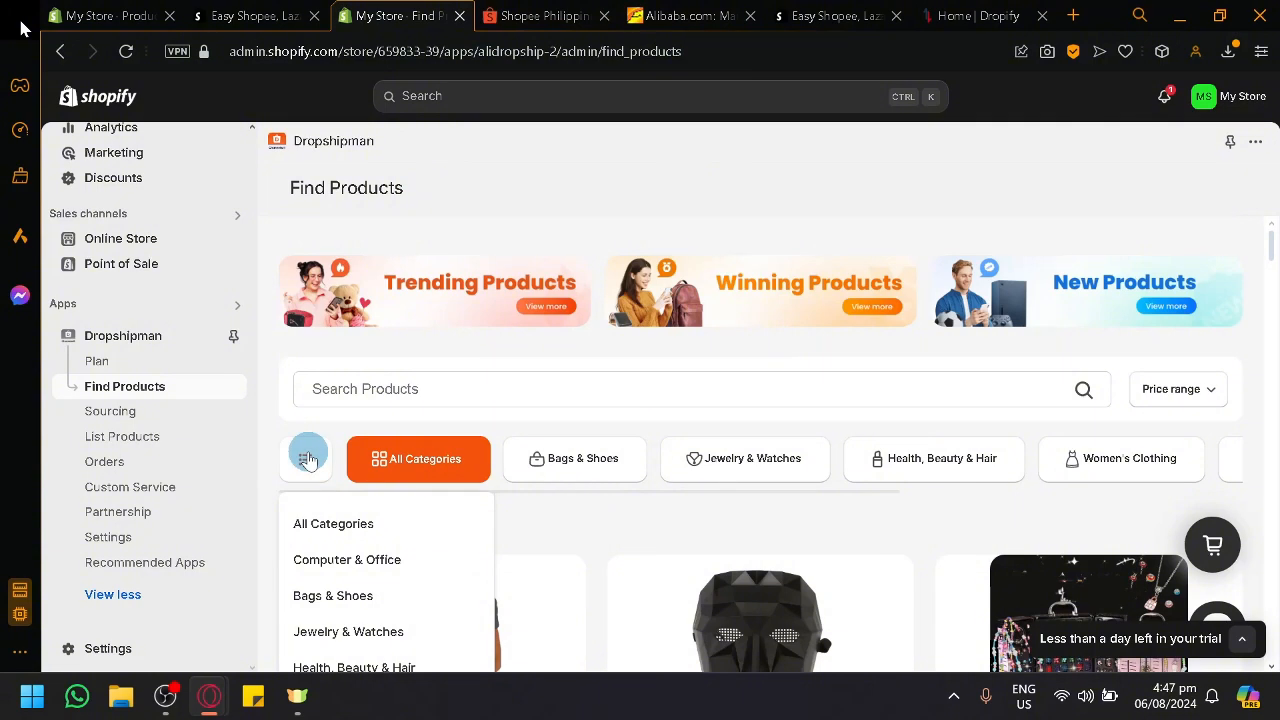
{"action": "scroll", "coordinate": [308, 459], "scroll_direction": "down", "scroll_amount": 2}
{"action": "left_click", "coordinate": [308, 330]}
{"action": "scroll", "coordinate": [503, 420], "scroll_direction": "down", "scroll_amount": 3}
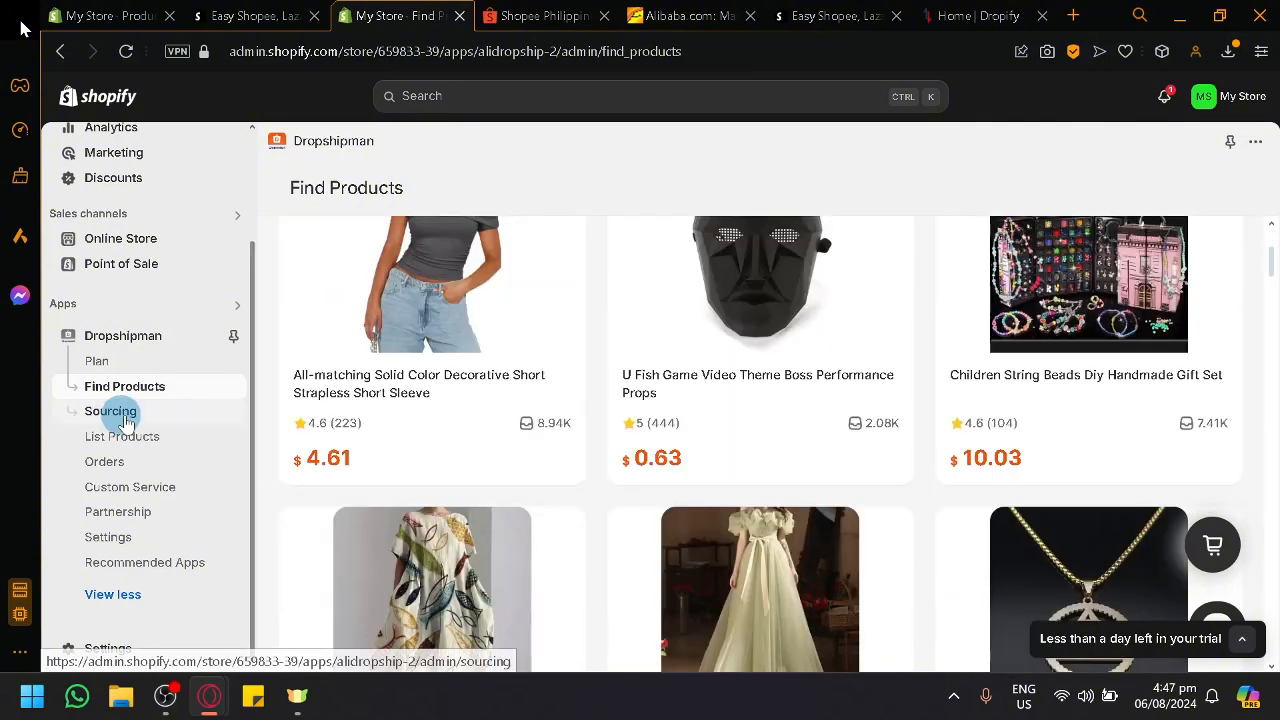
{"action": "scroll", "coordinate": [733, 397], "scroll_direction": "down", "scroll_amount": 6}
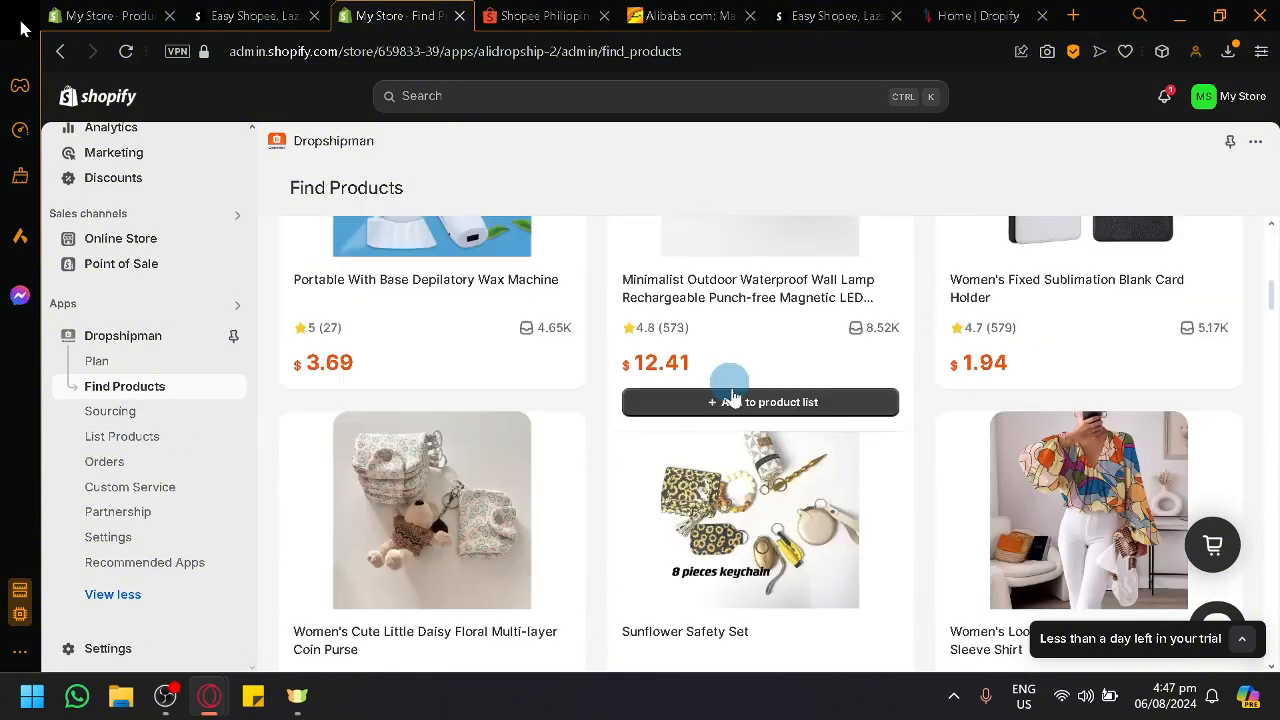
{"action": "scroll", "coordinate": [733, 397], "scroll_direction": "down", "scroll_amount": 5}
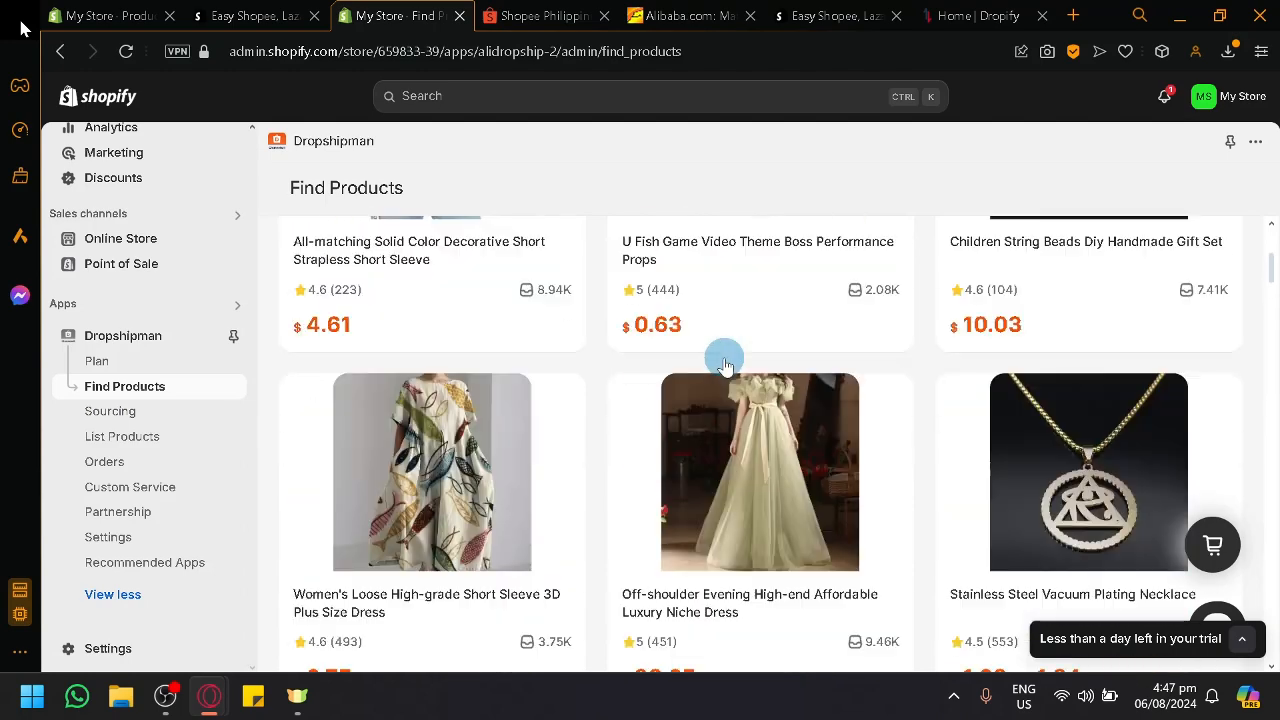
{"action": "scroll", "coordinate": [726, 364], "scroll_direction": "up", "scroll_amount": 5}
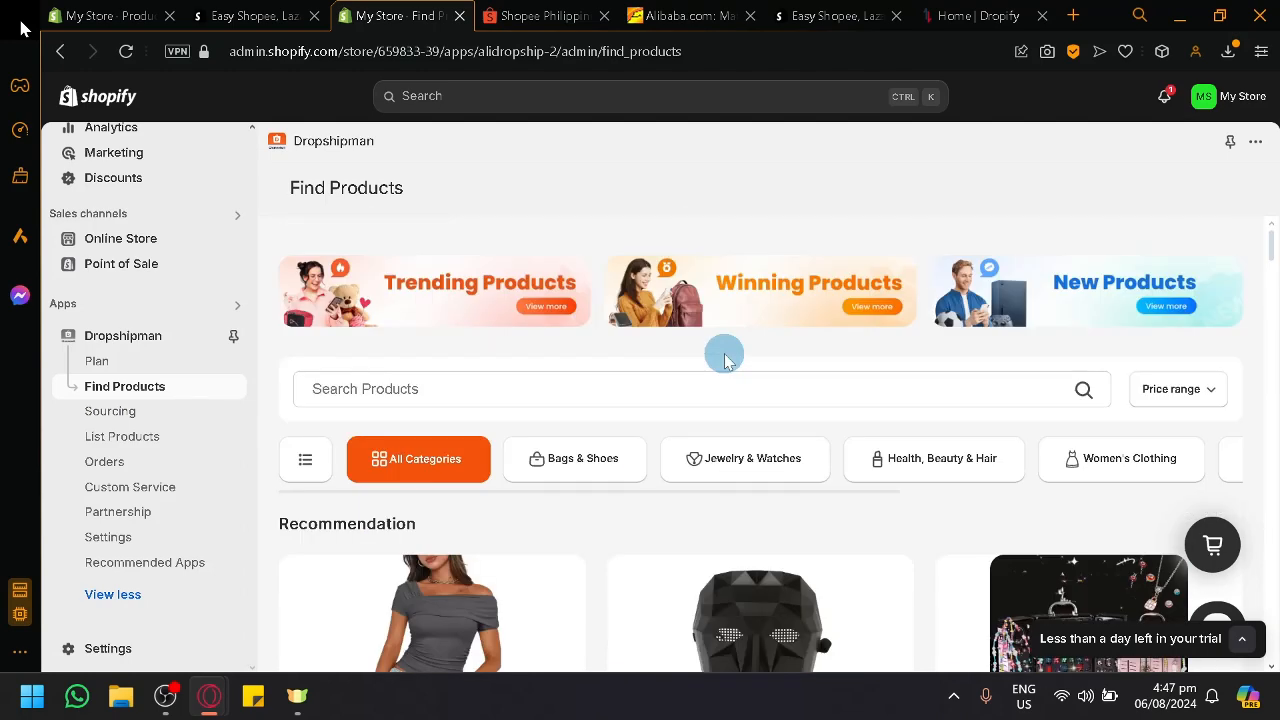
Switch to Canva, open the recent design named Amazon and close the Canva home page
{"action": "left_click", "coordinate": [830, 15]}
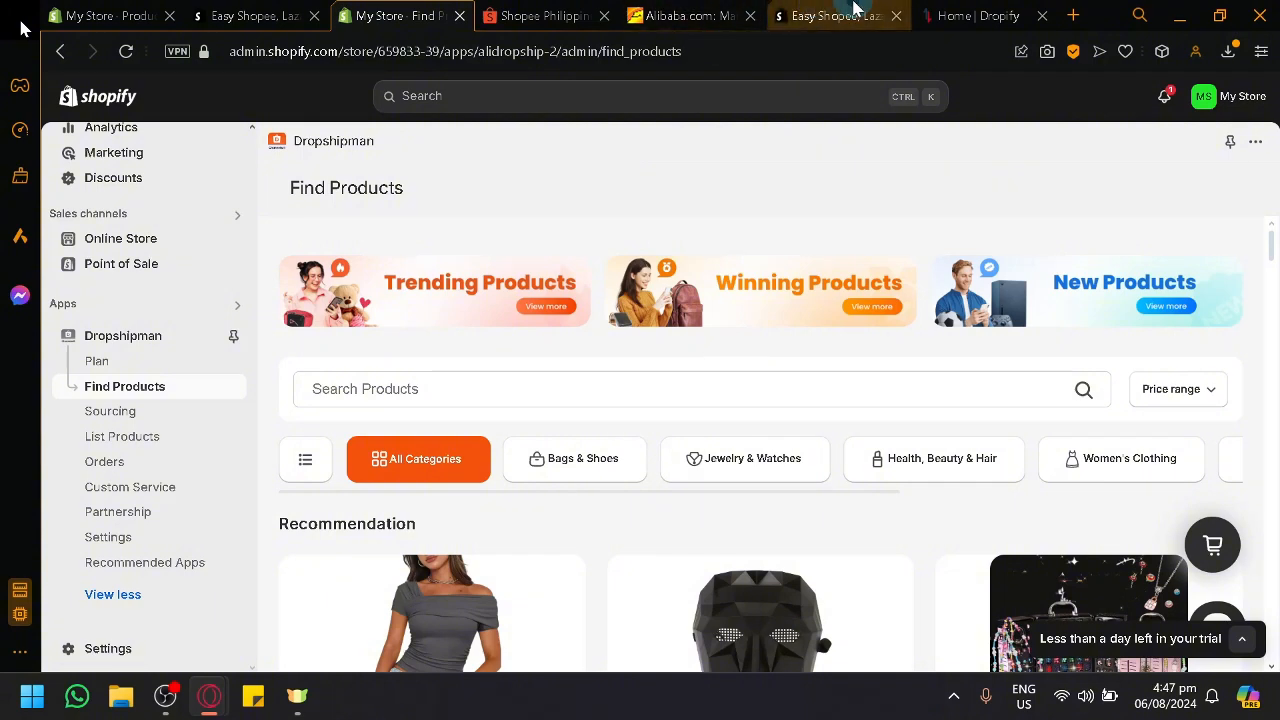
{"action": "left_click", "coordinate": [819, 55]}
{"action": "type", "text": "ca"}
{"action": "key", "text": "Return"}
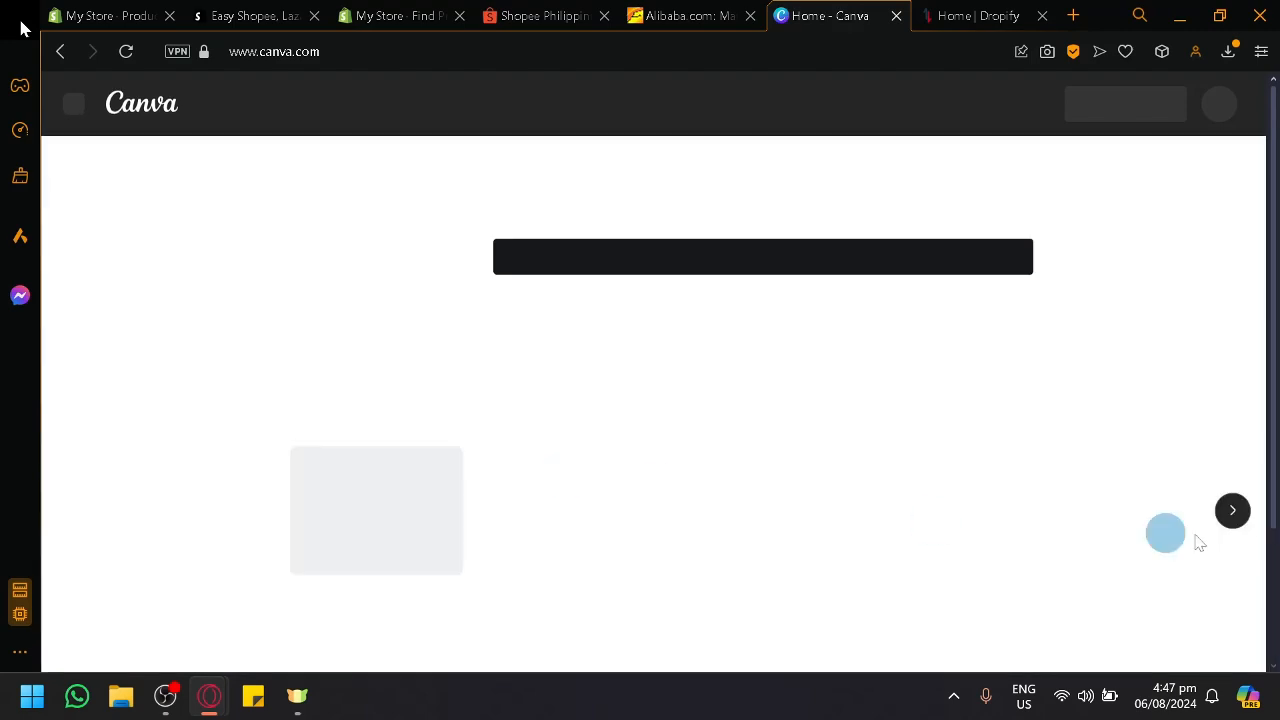
{"action": "scroll", "coordinate": [520, 568], "scroll_direction": "down", "scroll_amount": 2}
{"action": "scroll", "coordinate": [486, 543], "scroll_direction": "down", "scroll_amount": 3}
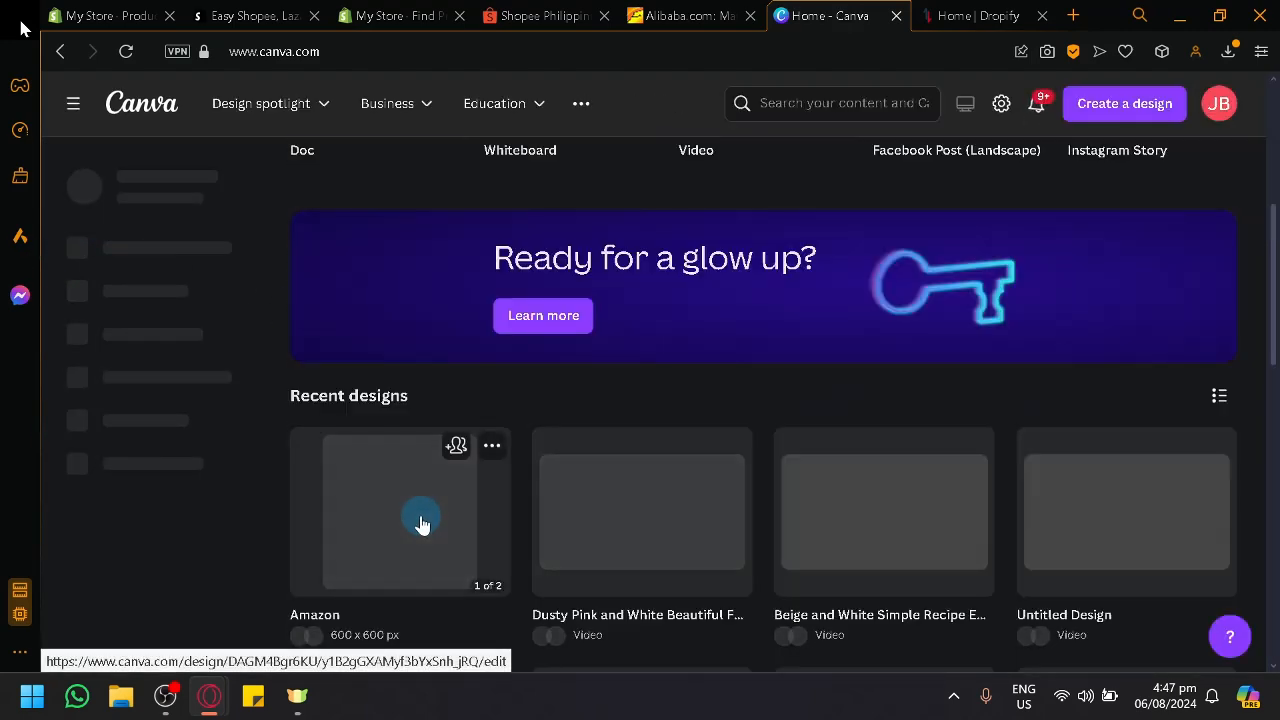
{"action": "left_click", "coordinate": [421, 521]}
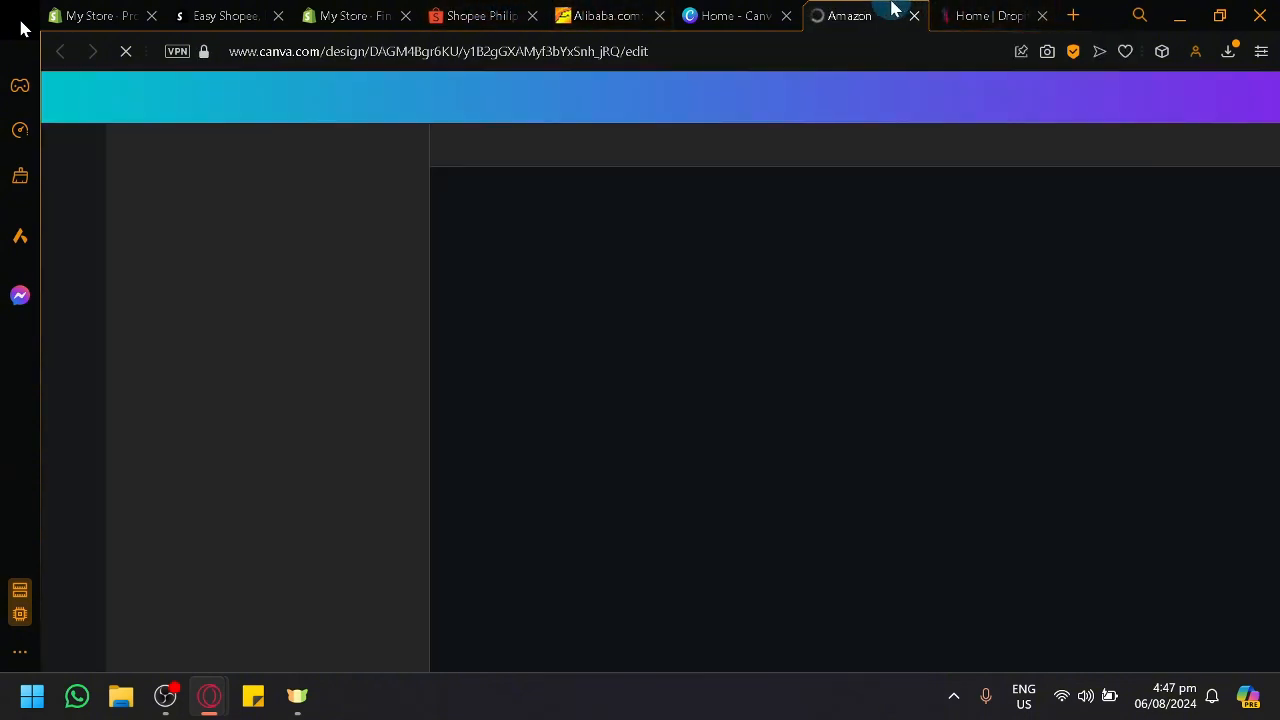
{"action": "left_click", "coordinate": [786, 16]}
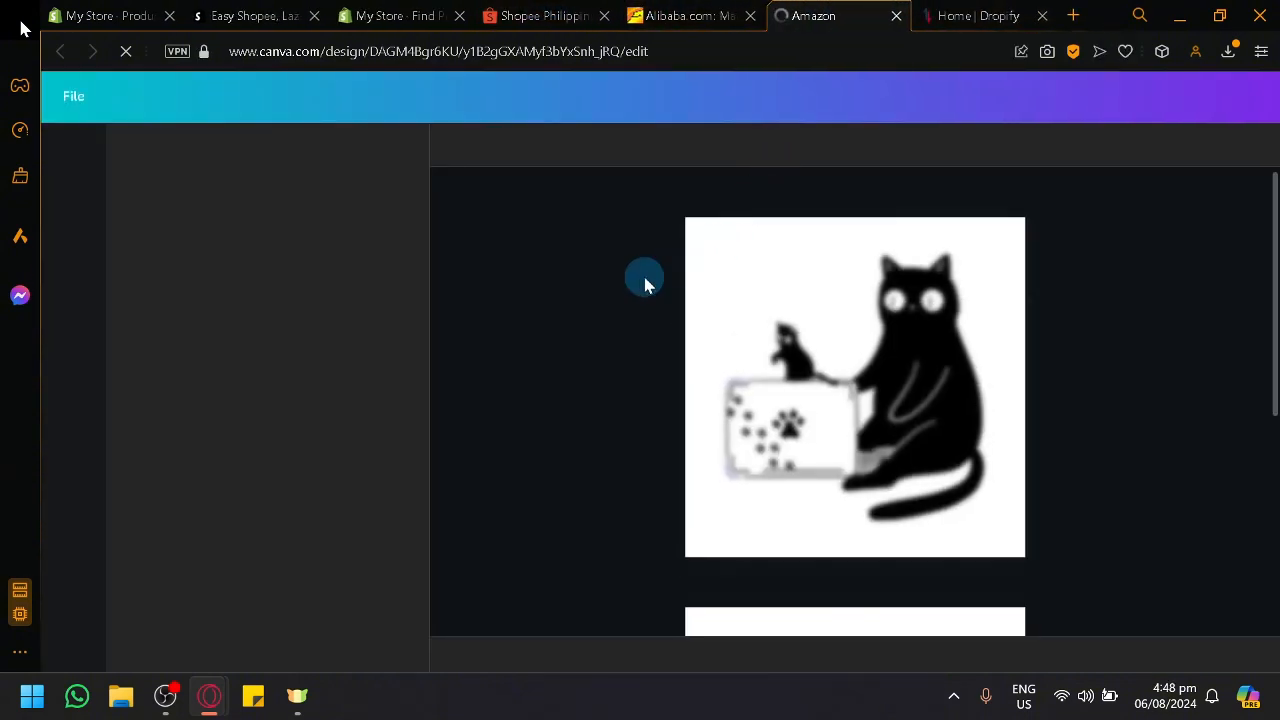
Delete the hand-drawn red arrow lines between the Amazon, Alibaba and Customers labels on page 2
{"action": "scroll", "coordinate": [660, 310], "scroll_direction": "down", "scroll_amount": 3}
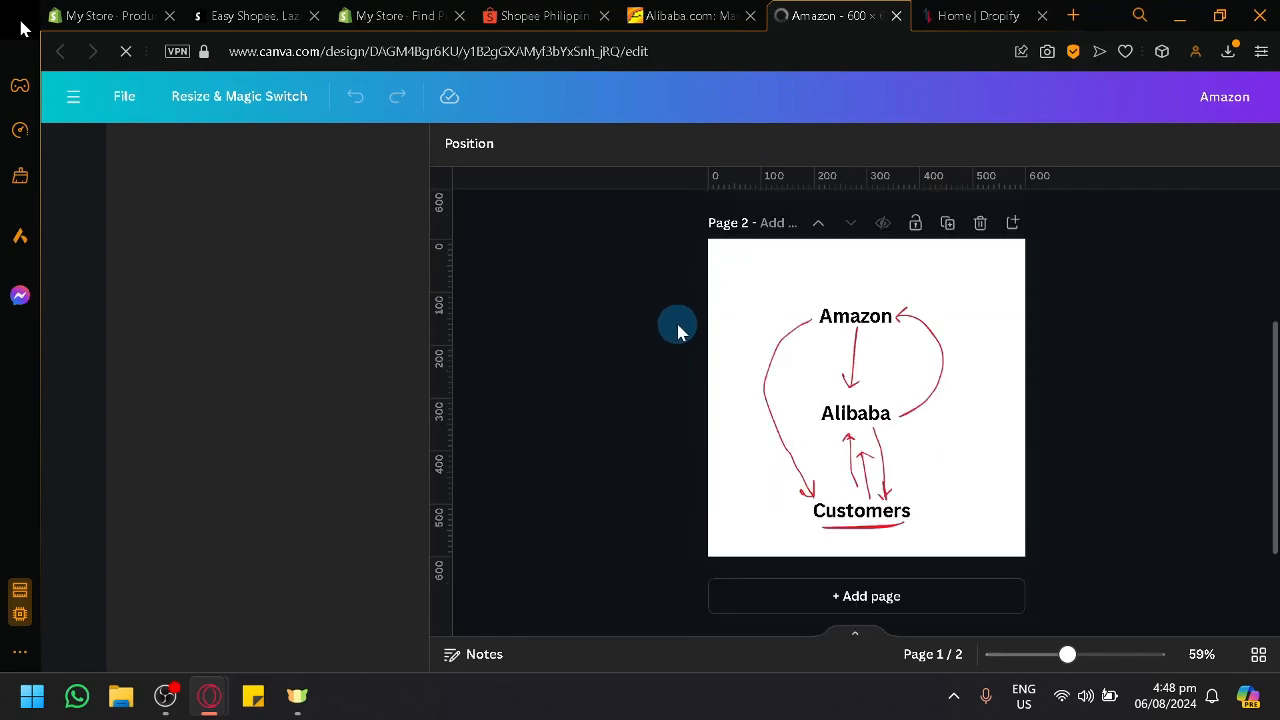
{"action": "left_click", "coordinate": [780, 360]}
{"action": "key", "text": "Delete"}
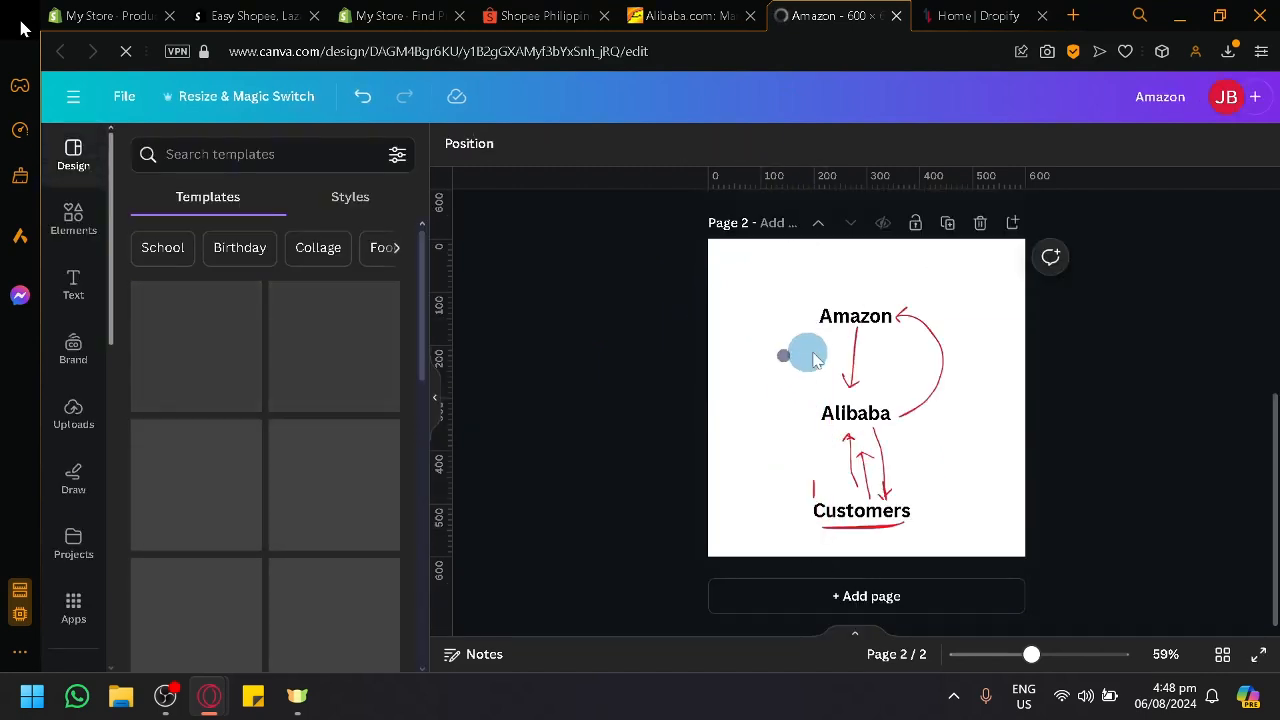
{"action": "key", "text": "Delete"}
{"action": "left_click_drag", "start_coordinate": [766, 460], "coordinate": [966, 460]}
{"action": "key", "text": "Delete"}
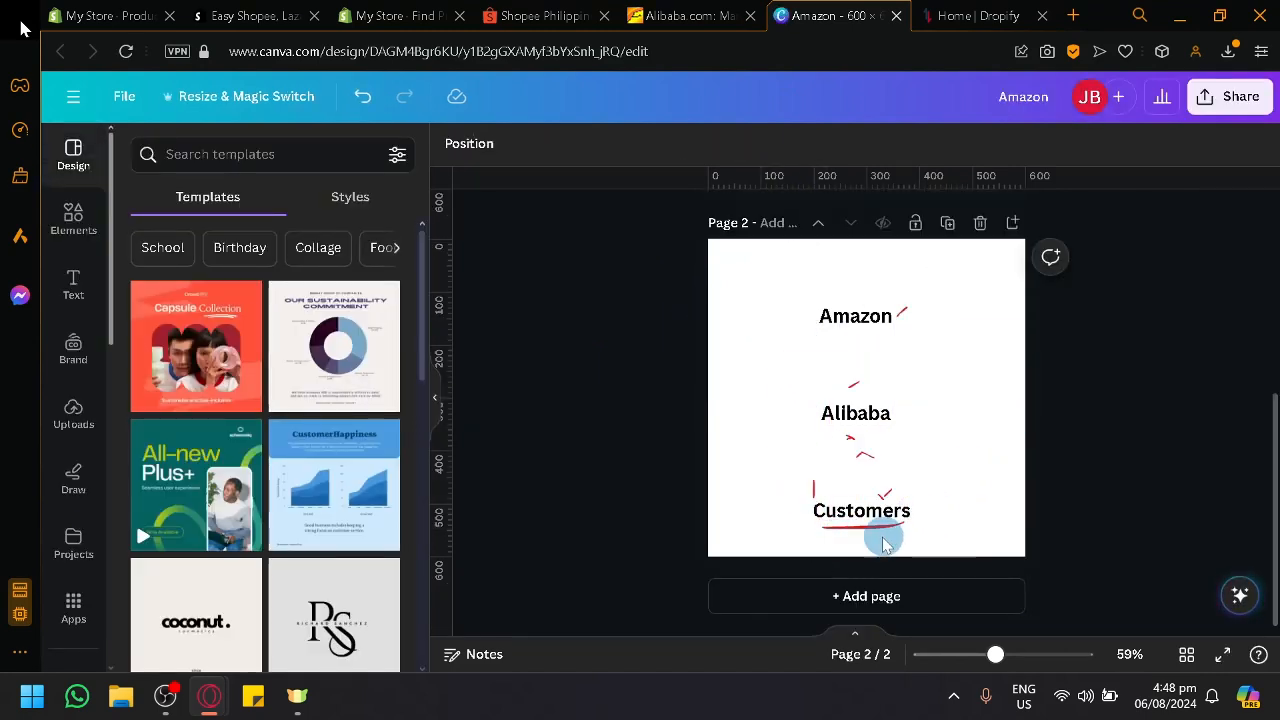
Delete the red underline beneath Customers, the Alibaba label and the leftover arrowhead marks on page 2
{"action": "left_click", "coordinate": [860, 527]}
{"action": "key", "text": "Delete"}
{"action": "left_click_drag", "start_coordinate": [771, 477], "coordinate": [1006, 410]}
{"action": "key", "text": "Delete"}
{"action": "left_click_drag", "start_coordinate": [957, 478], "coordinate": [805, 355]}
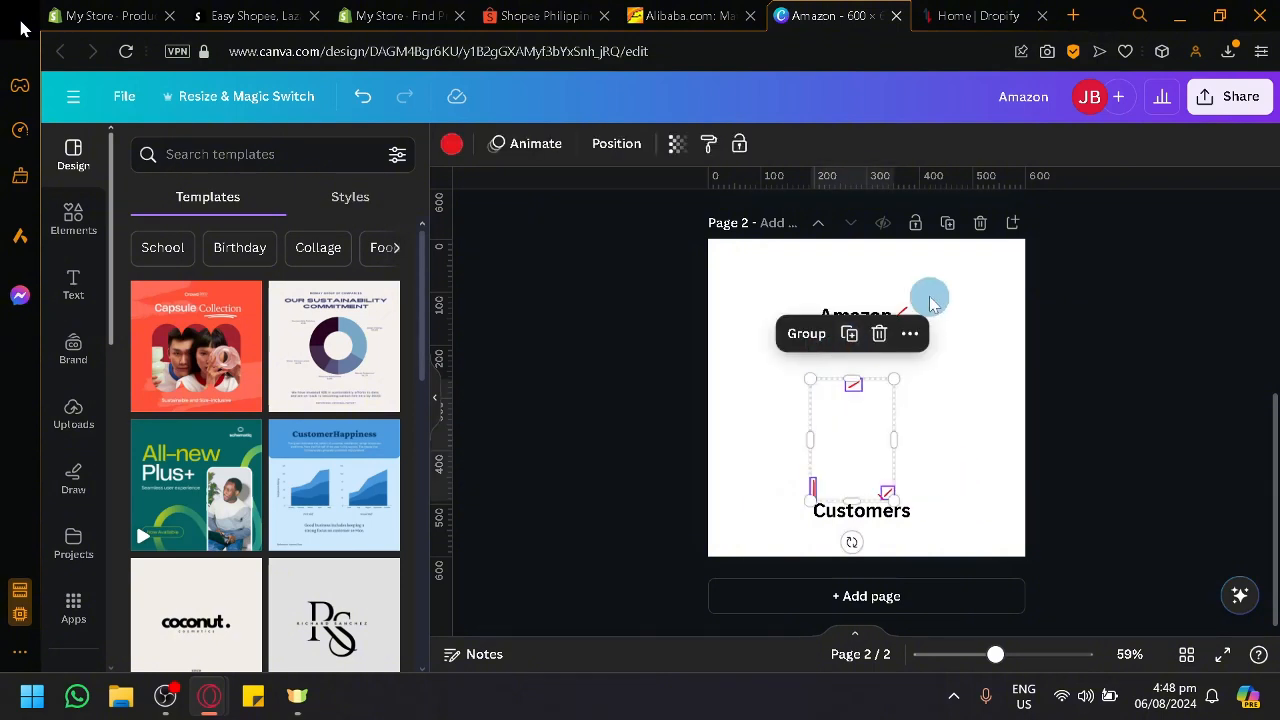
{"action": "key", "text": "Delete"}
Replace the text of the Amazon label with "Shopee"
{"action": "double_click", "coordinate": [907, 318]}
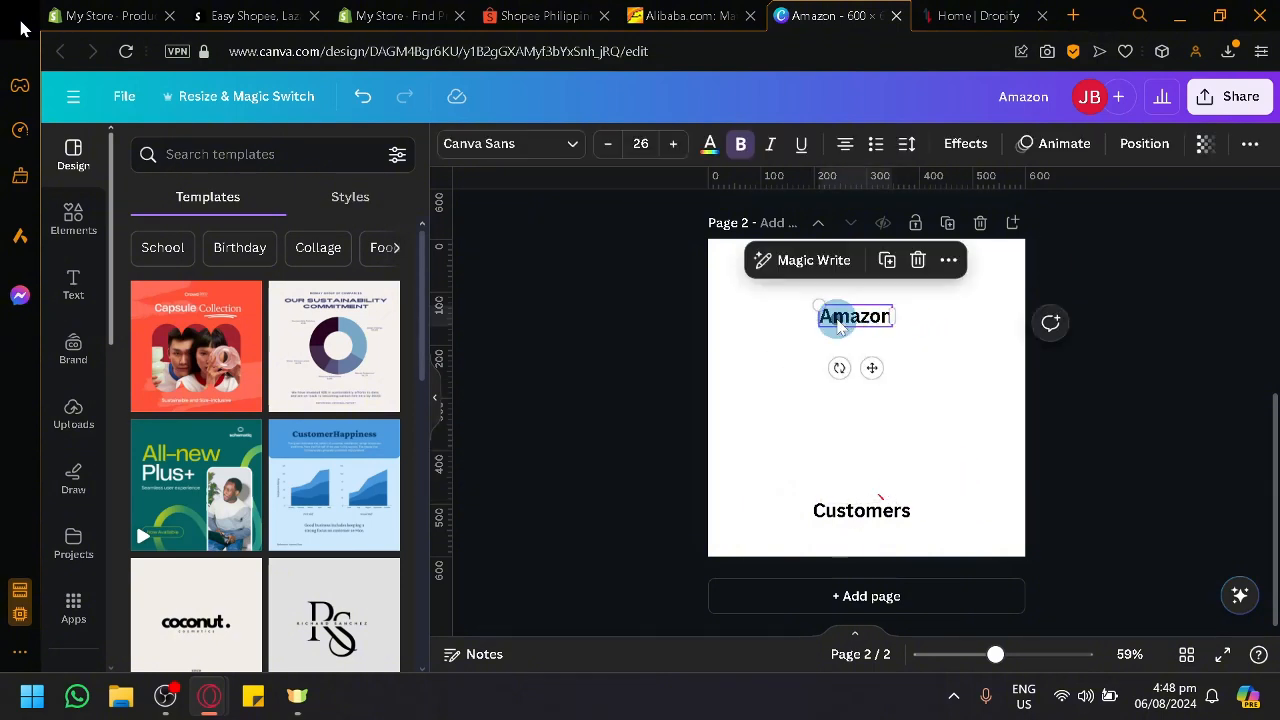
{"action": "left_click", "coordinate": [837, 318]}
{"action": "double_click", "coordinate": [837, 318]}
{"action": "type", "text": "Shopee"}
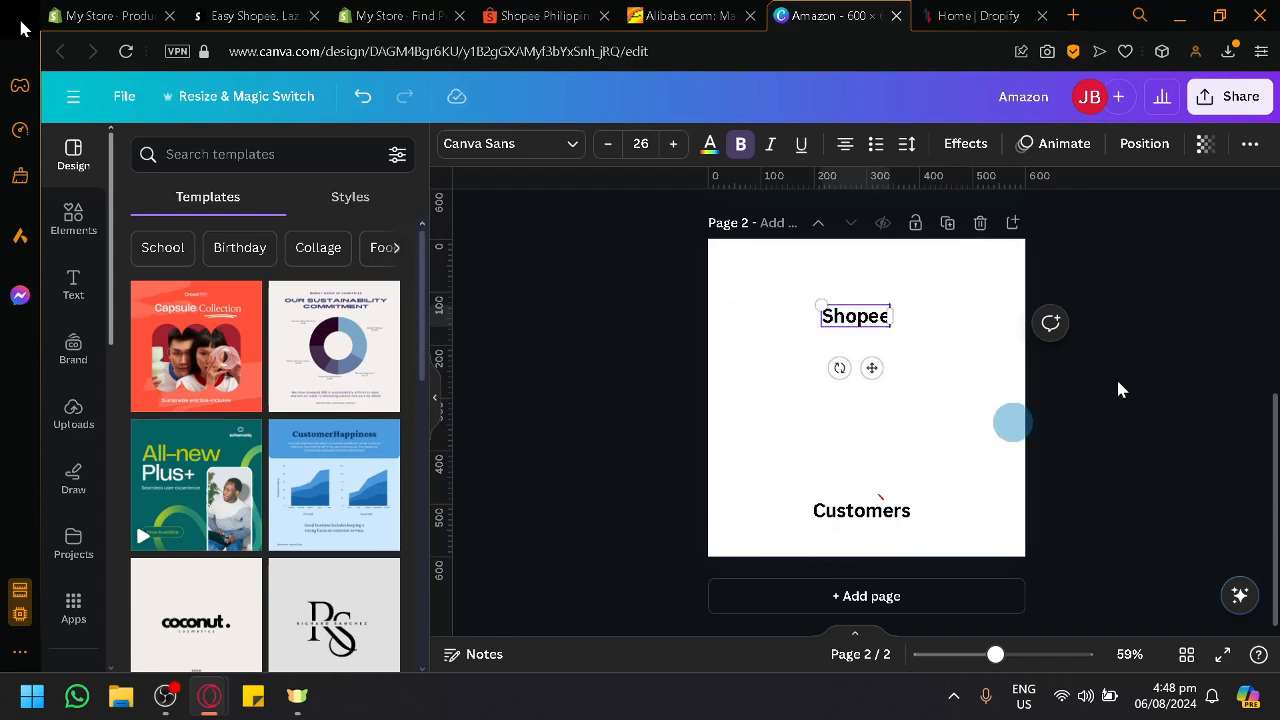
Duplicate the Shopee label directly beneath itself and change the copy's text to "Shopify"
{"action": "left_click", "coordinate": [986, 410]}
{"action": "scroll", "coordinate": [928, 408], "scroll_direction": "up", "scroll_amount": 2}
{"action": "scroll", "coordinate": [928, 410], "scroll_direction": "up", "scroll_amount": 2}
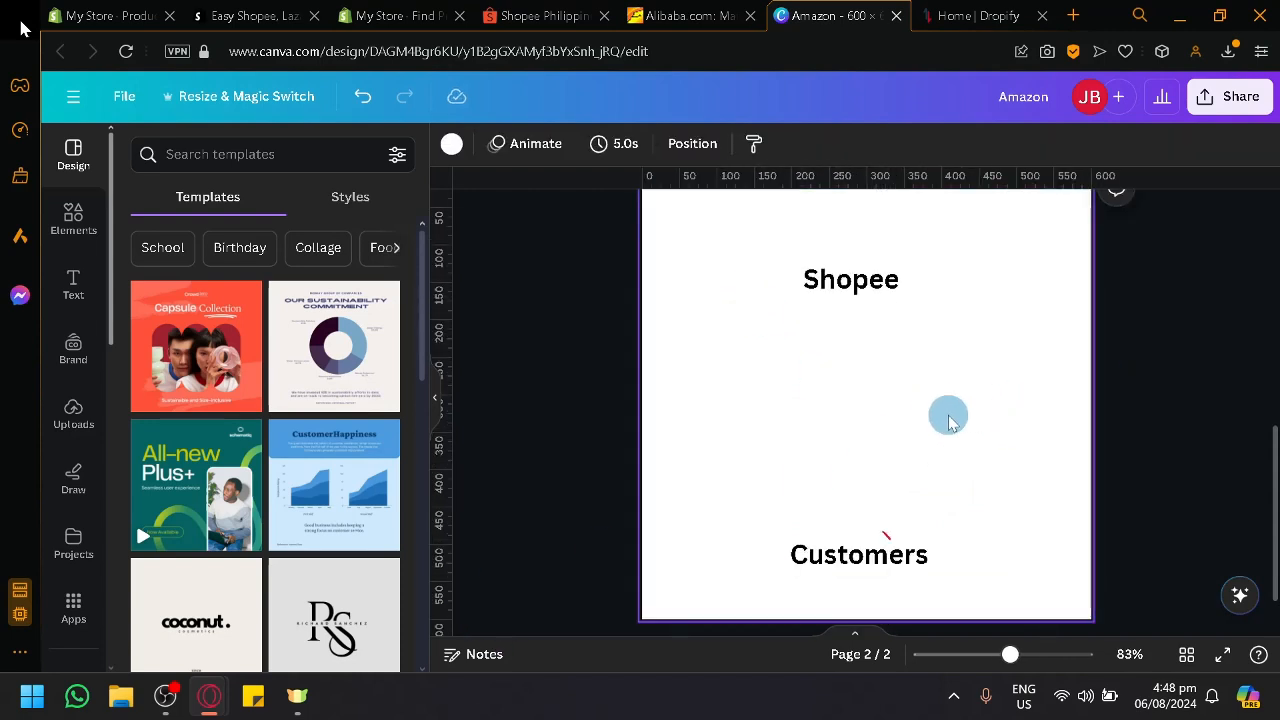
{"action": "left_click", "coordinate": [848, 275]}
{"action": "left_click_drag", "start_coordinate": [862, 308], "coordinate": [854, 375]}
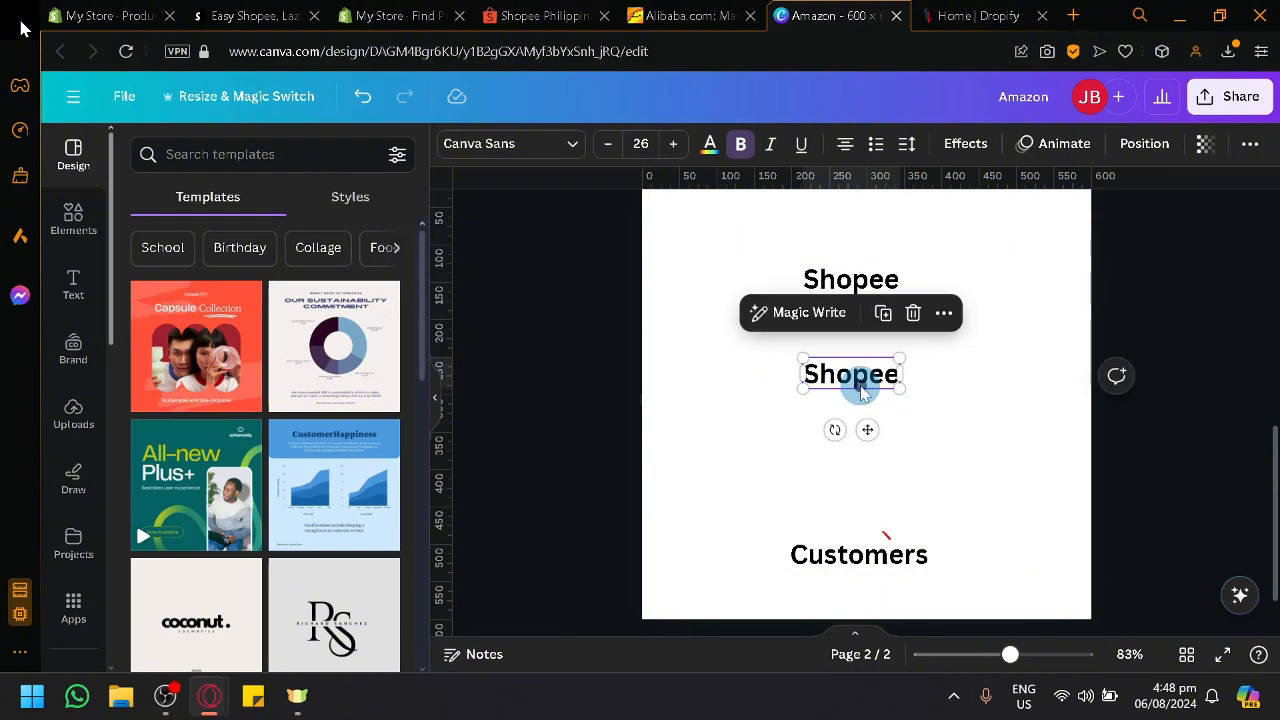
{"action": "double_click", "coordinate": [856, 342]}
{"action": "type", "text": "Shopify"}
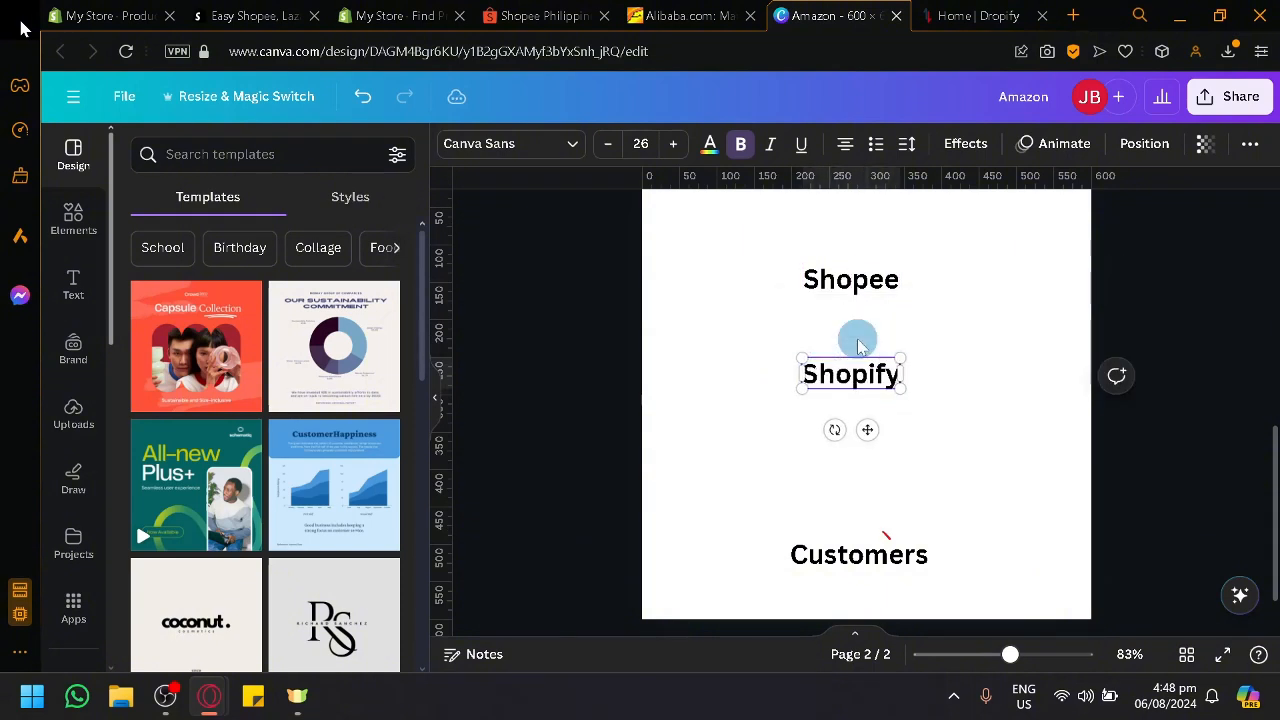
Change the Customers label to "Alibaba" and move it up closer to the Shopify label
{"action": "left_click", "coordinate": [820, 566]}
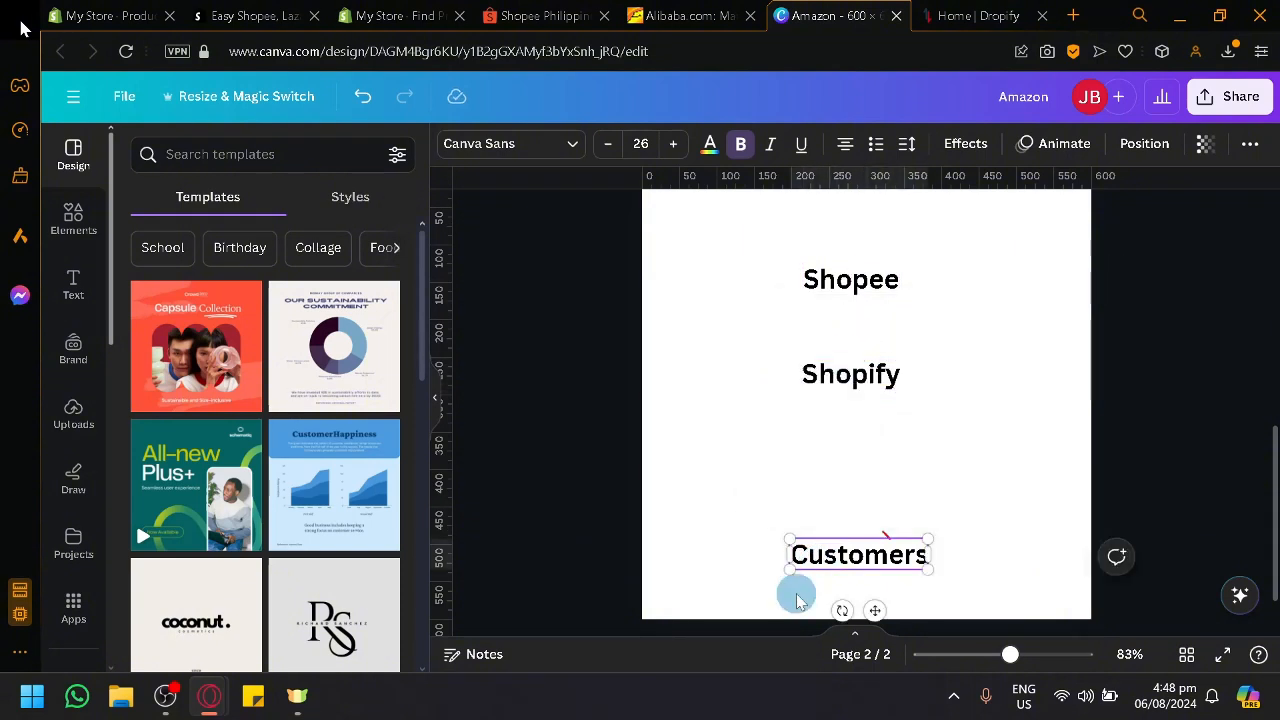
{"action": "key", "text": "ctrl+a"}
{"action": "type", "text": "Alibaba"}
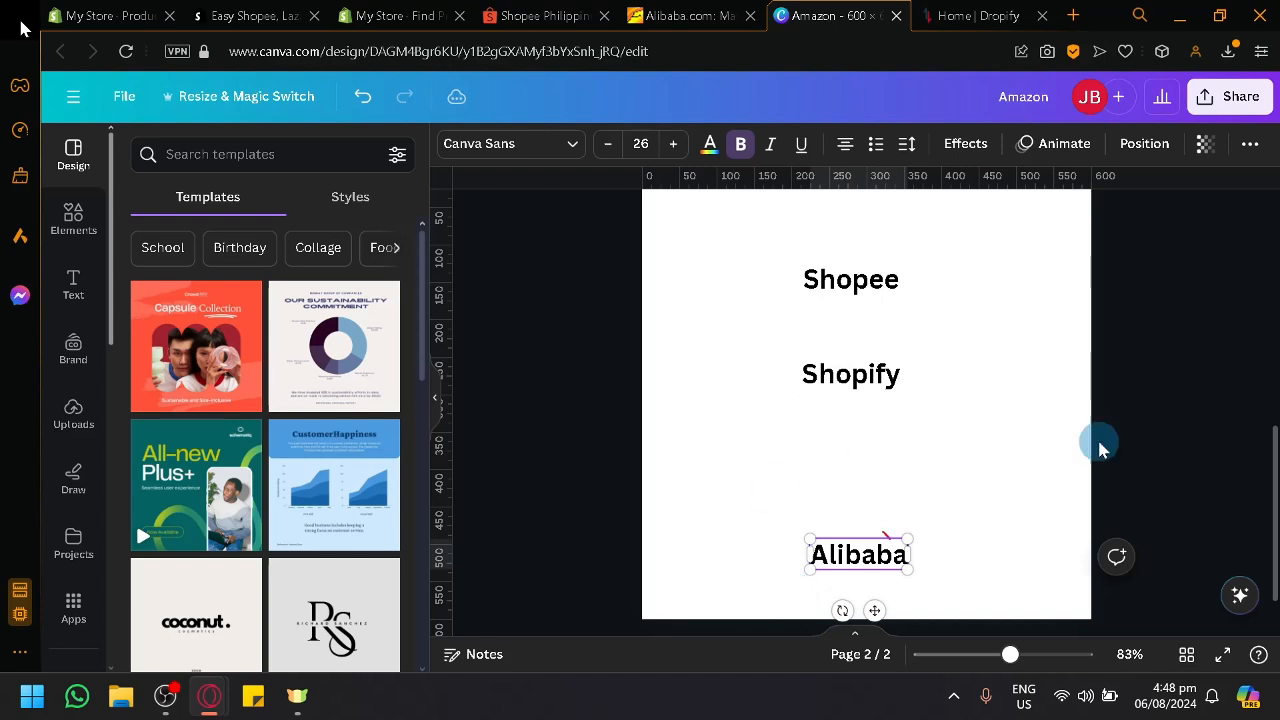
{"action": "left_click_drag", "start_coordinate": [834, 555], "coordinate": [845, 494]}
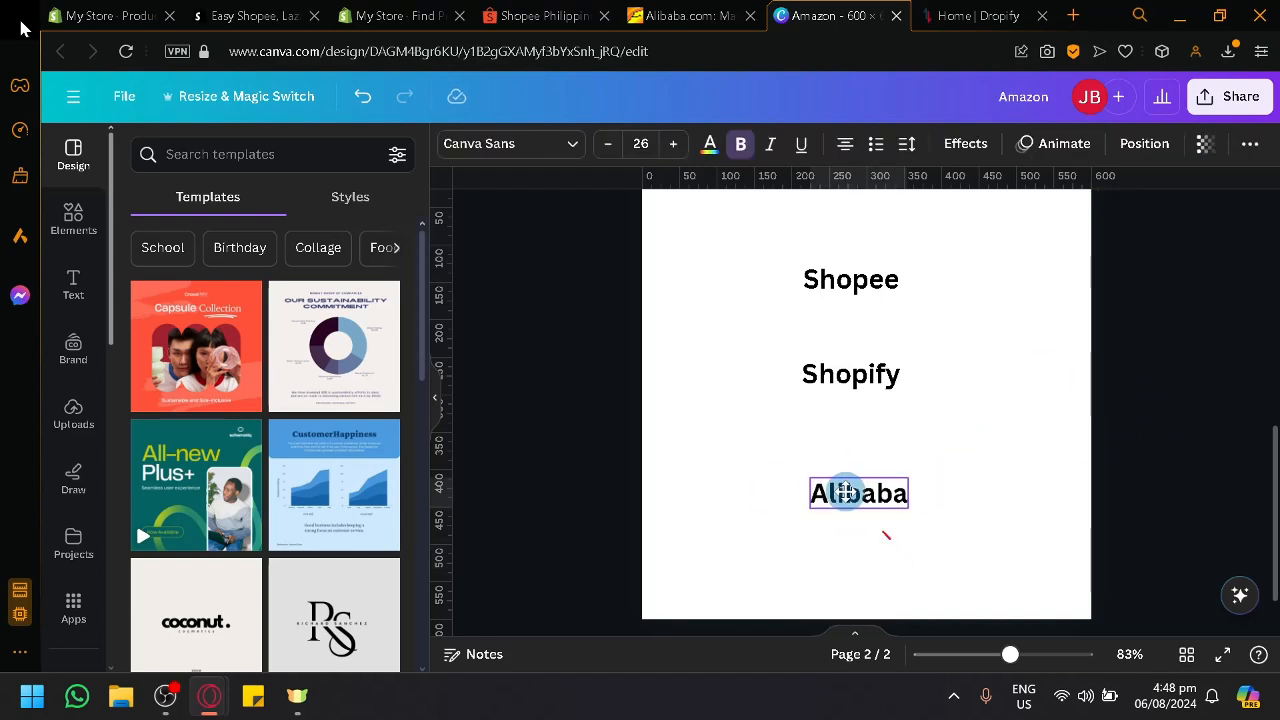
Draw red marker arrows pointing up from Shopify to Shopee and from Alibaba to Shopify
{"action": "left_click", "coordinate": [435, 399]}
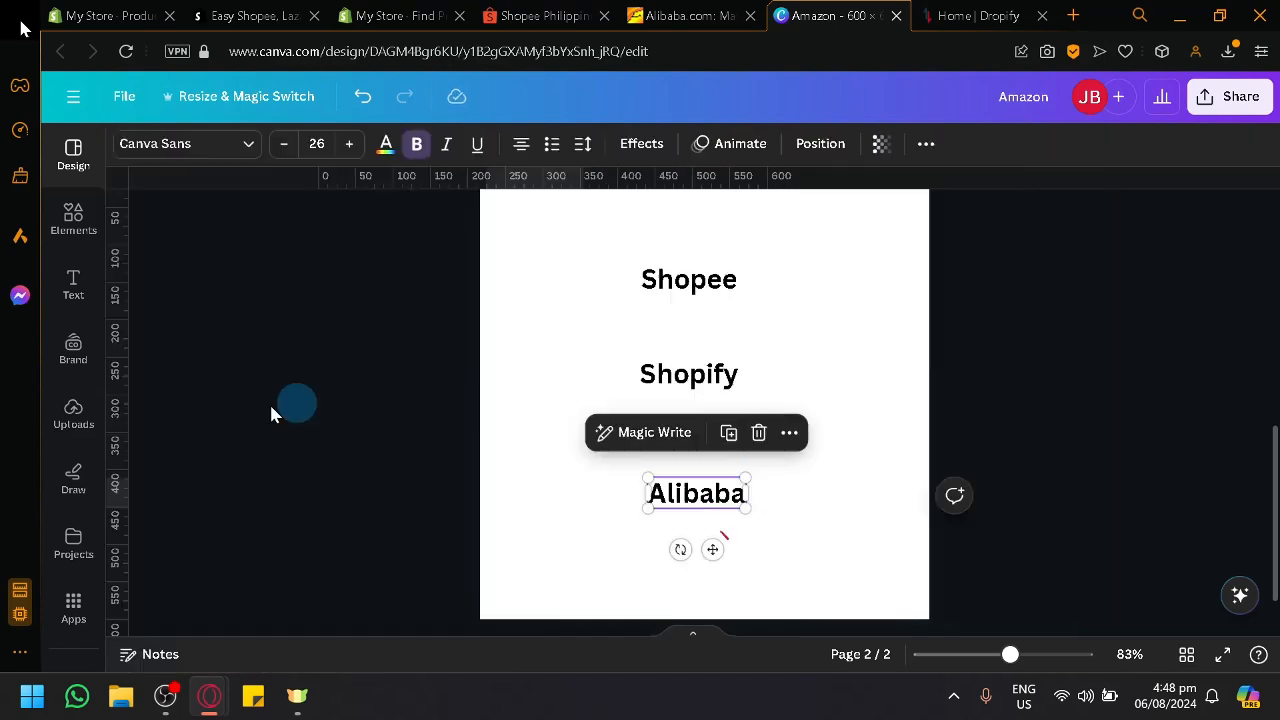
{"action": "left_click", "coordinate": [76, 478]}
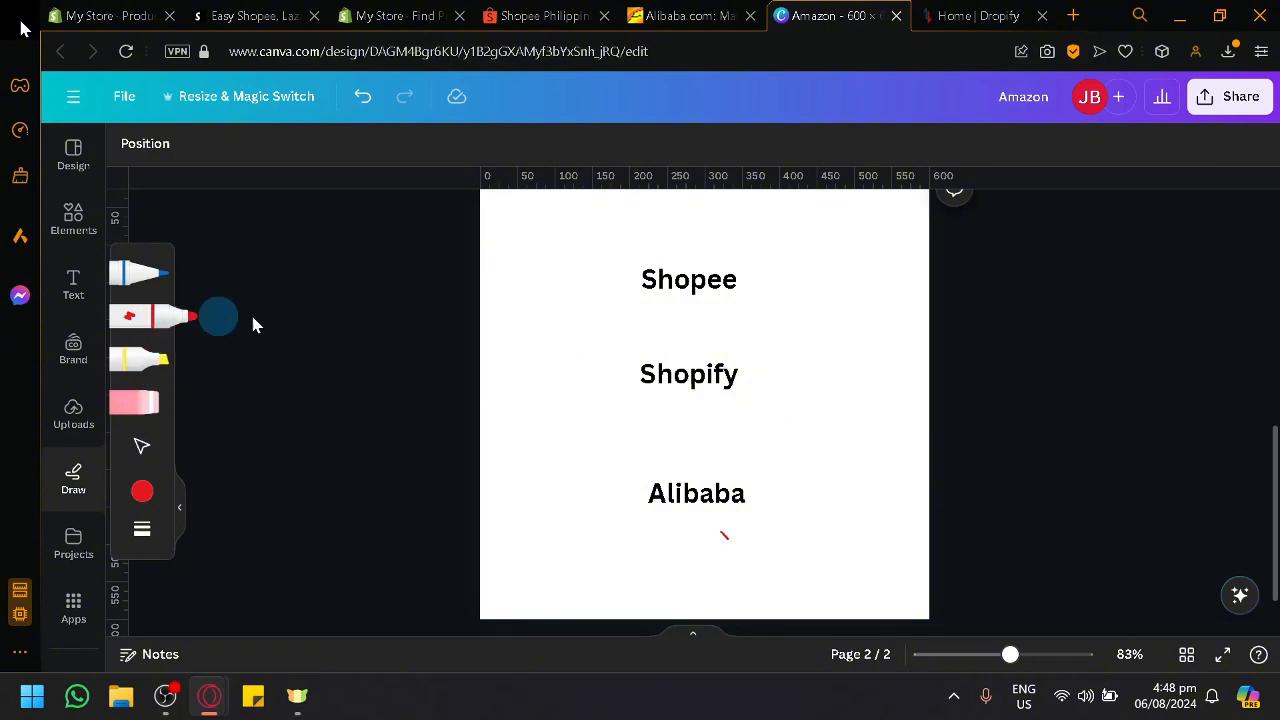
{"action": "left_click_drag", "start_coordinate": [694, 349], "coordinate": [697, 299]}
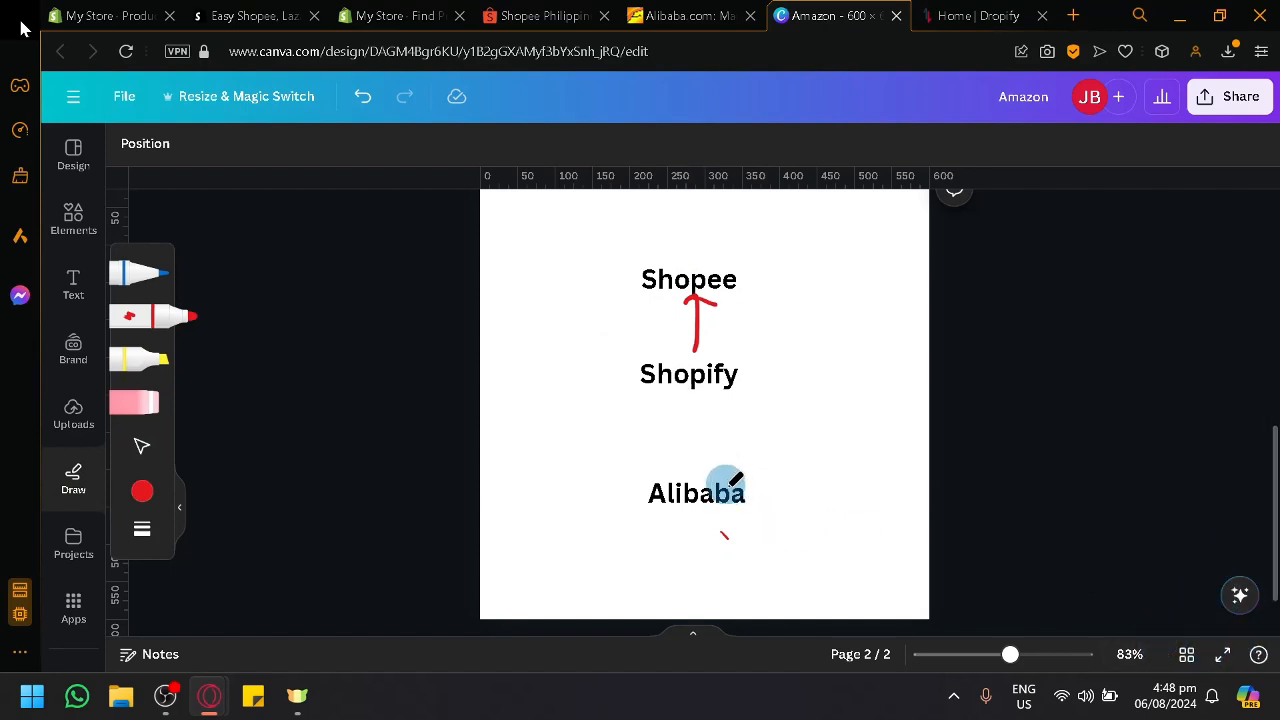
{"action": "left_click_drag", "start_coordinate": [706, 472], "coordinate": [696, 418]}
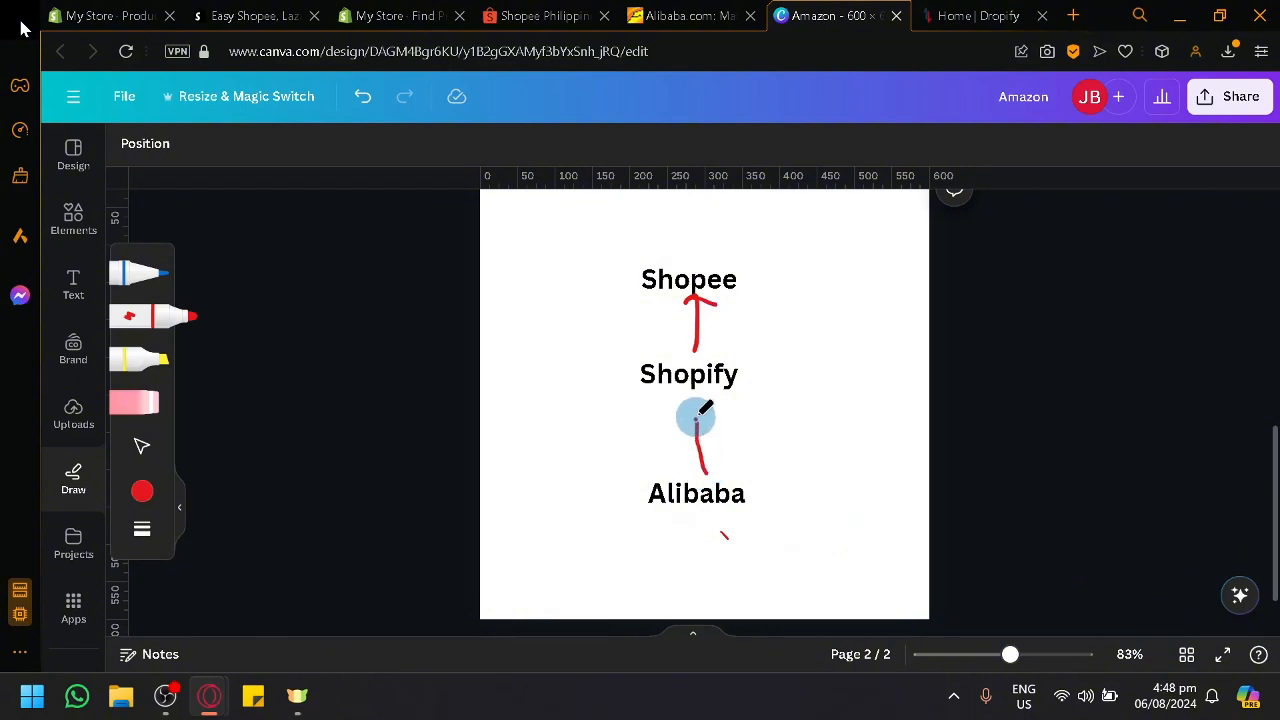